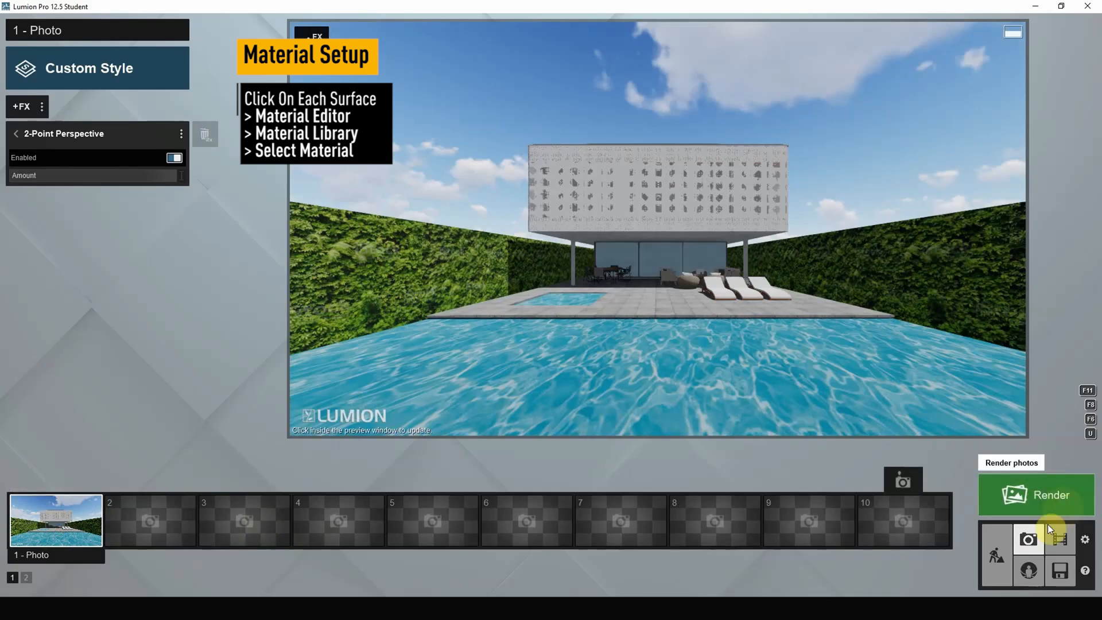
Return to build mode and apply the first clear pureglass material from the outdoor glass library to the ground-floor windows.
left_click(1007, 551)
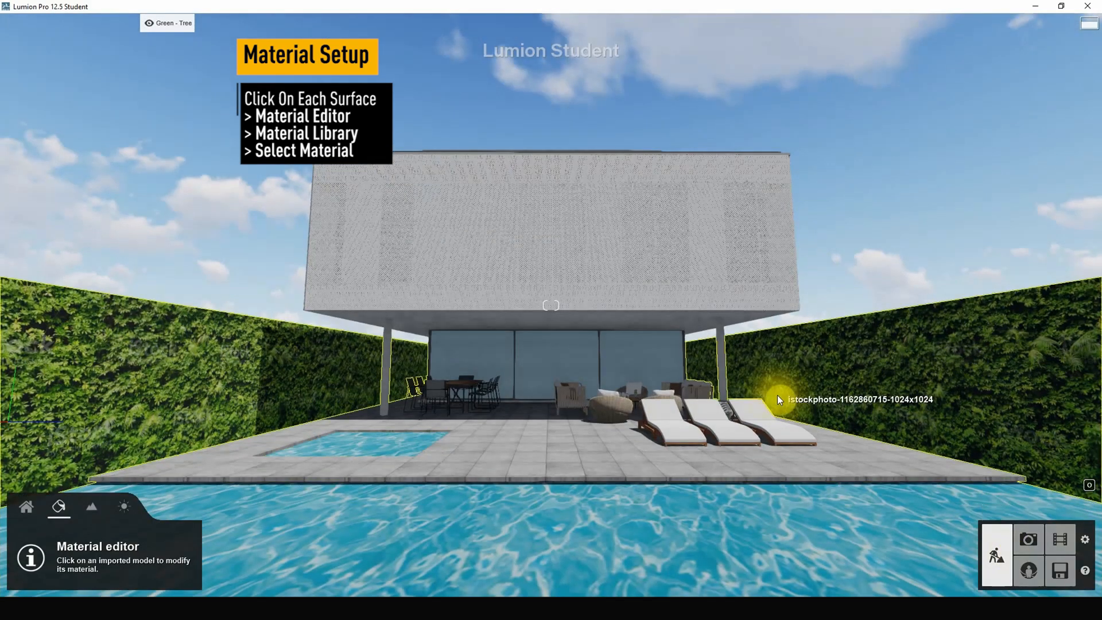
left_click(550, 377)
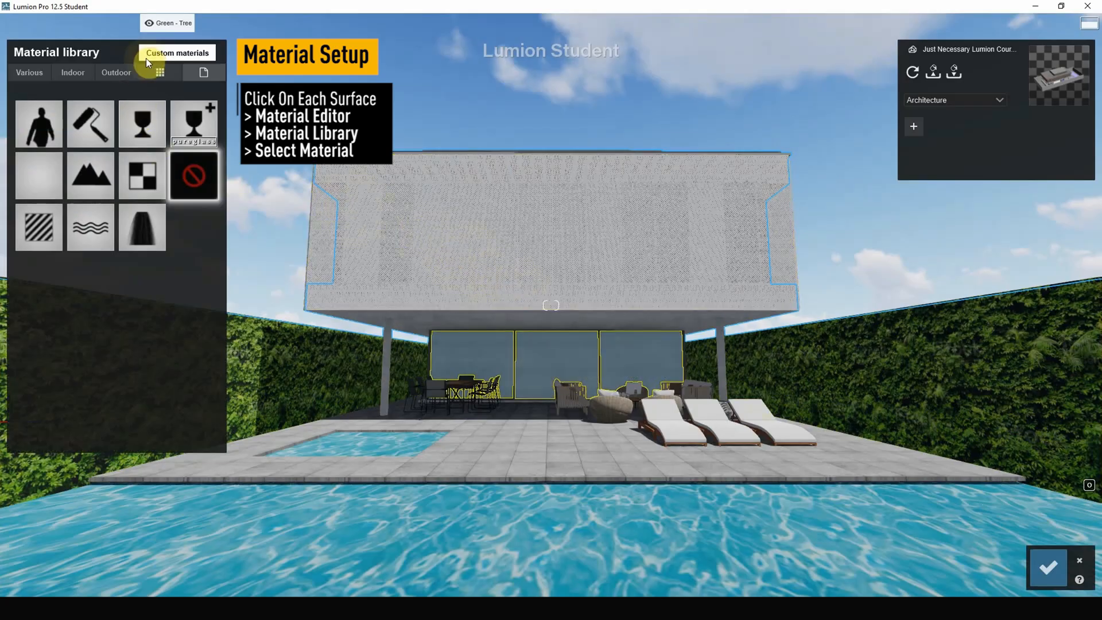
left_click(112, 73)
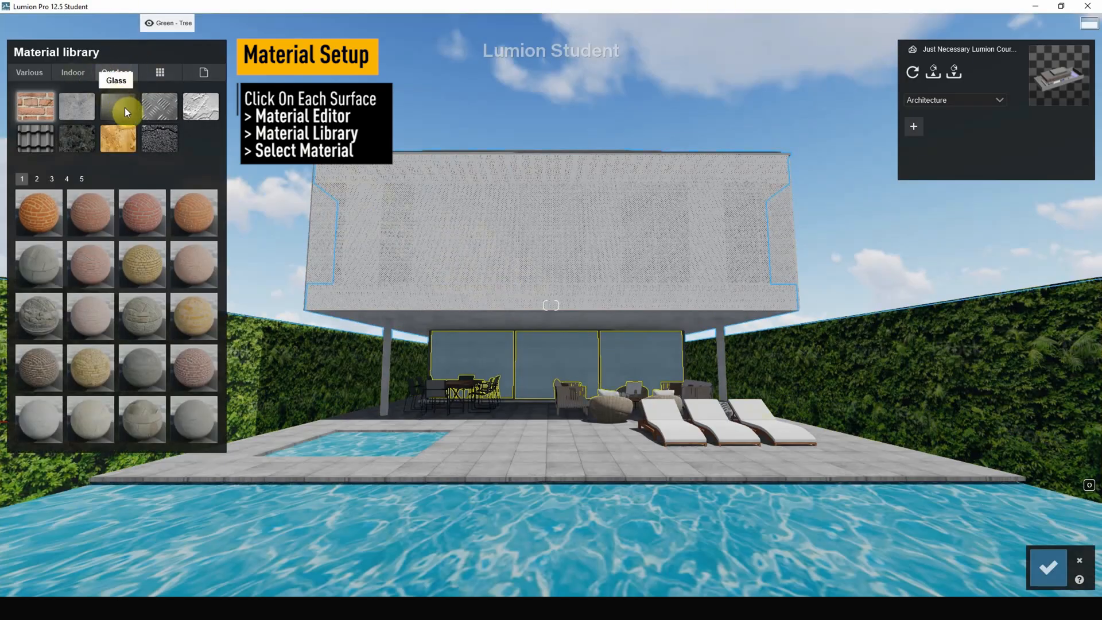
left_click(116, 107)
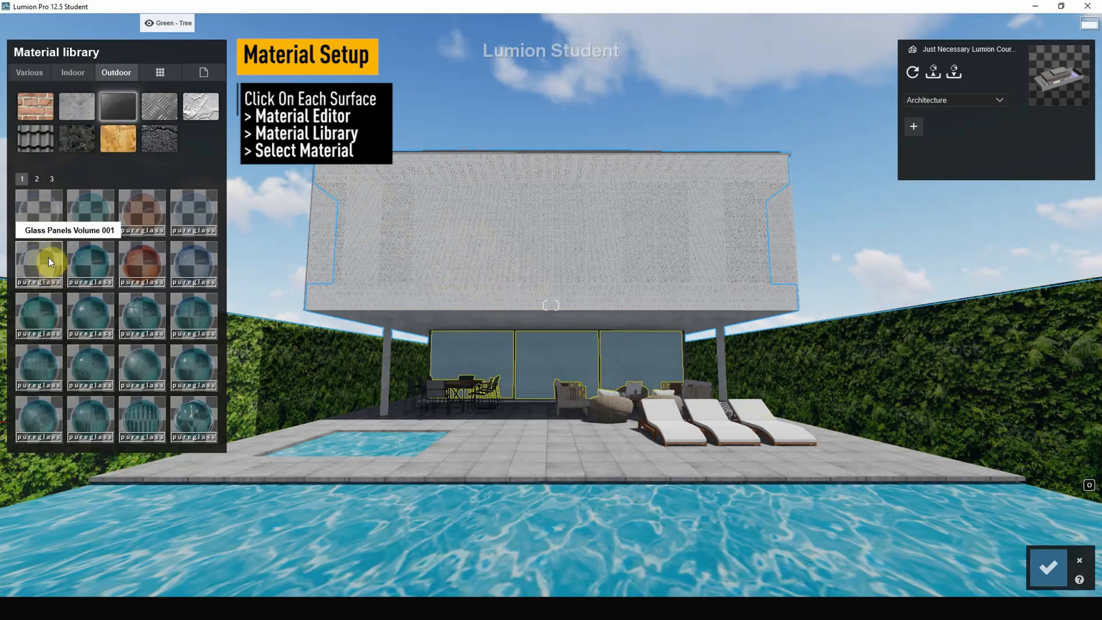
left_click(52, 178)
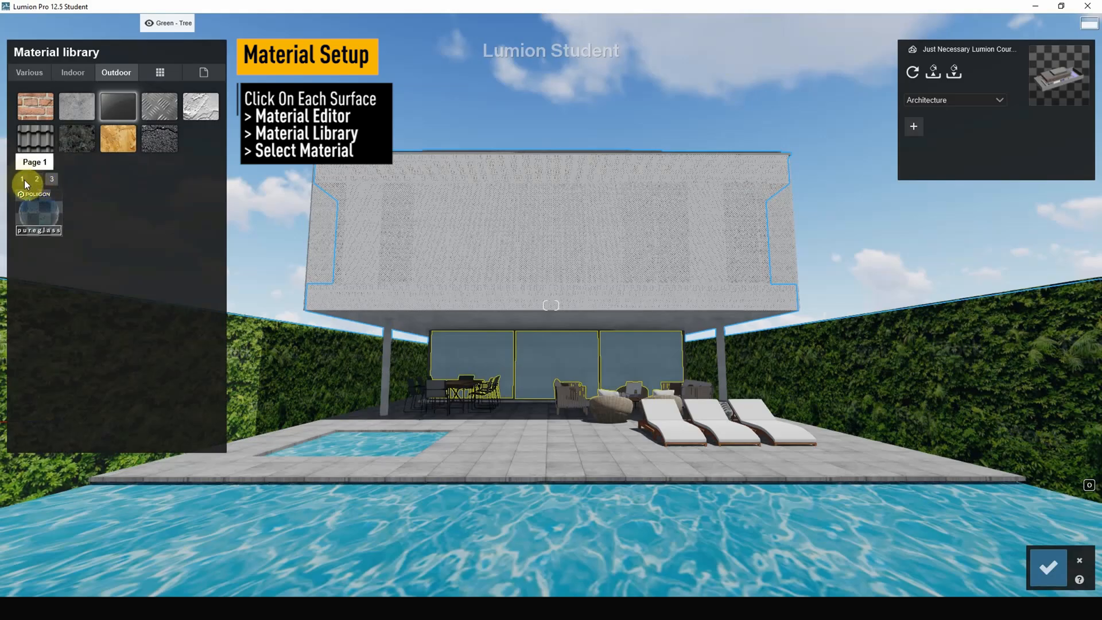
left_click(24, 180)
left_click(33, 215)
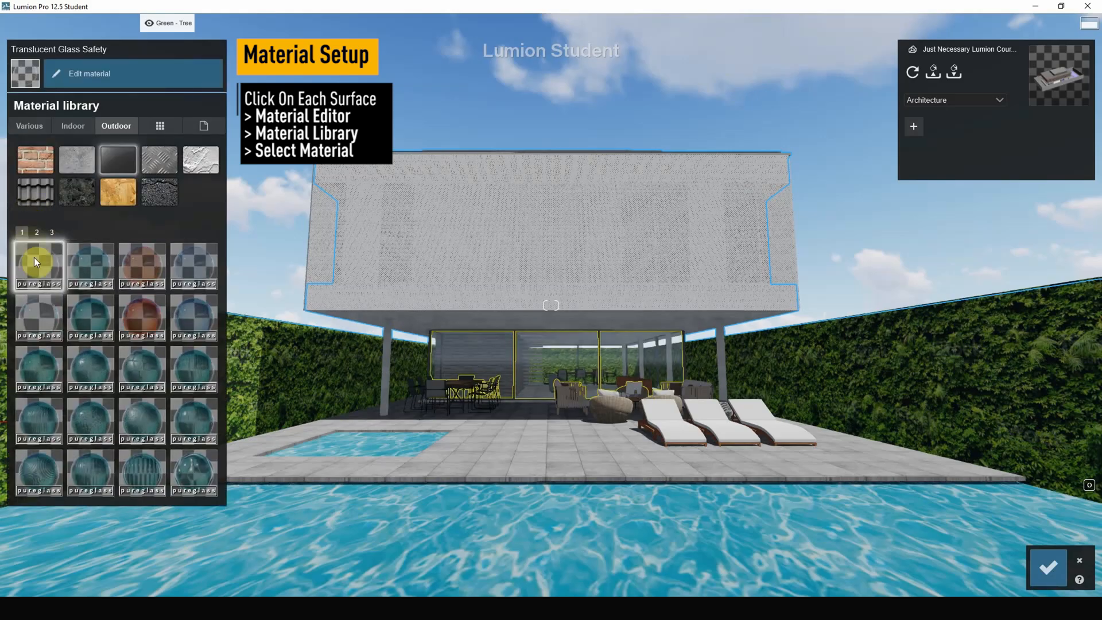
Edit the ground-floor window glass, keeping its colorization white and setting its reflectivity to about 0.1.
left_click(582, 352)
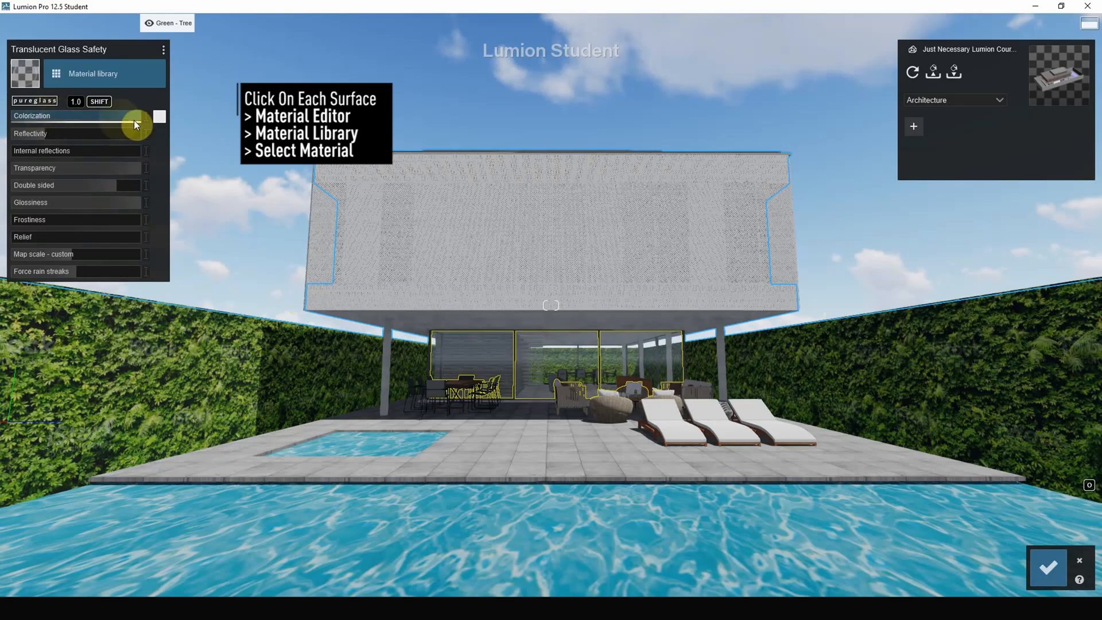
left_click_drag(132, 121, 50, 131)
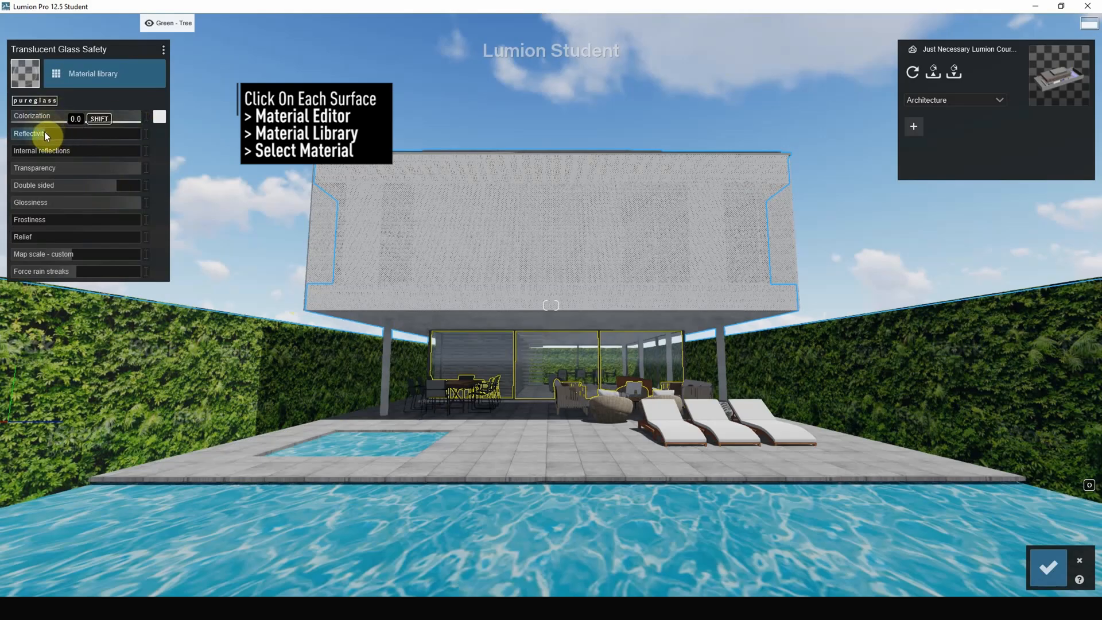
left_click(159, 118)
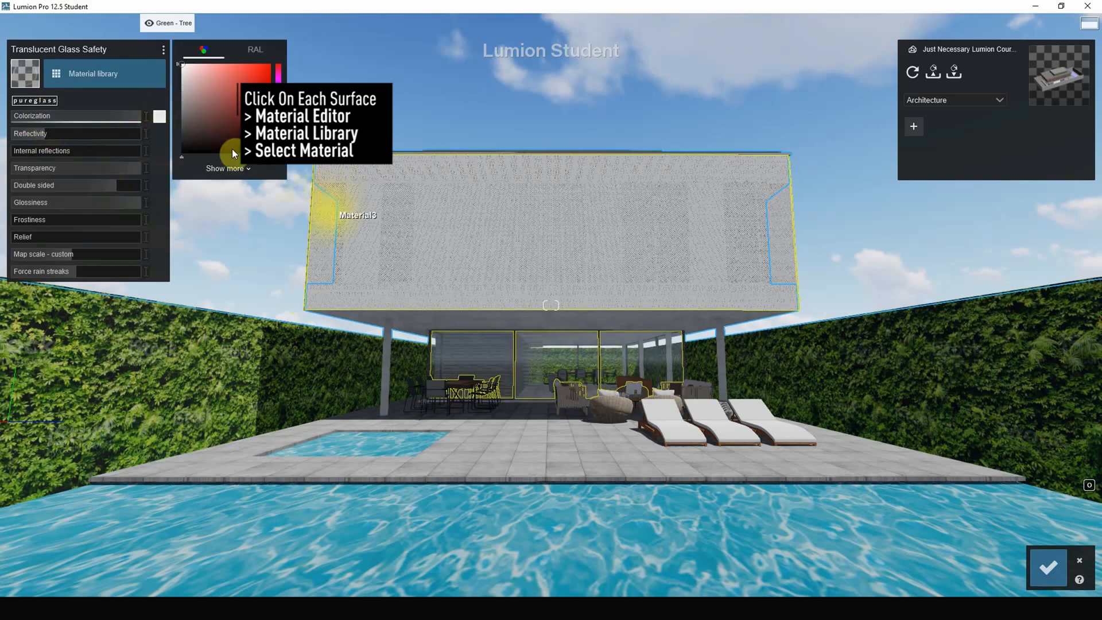
mouse_move(212, 90)
left_mouse_down()
mouse_move(228, 111)
mouse_move(265, 109)
mouse_move(161, 49)
left_mouse_up()
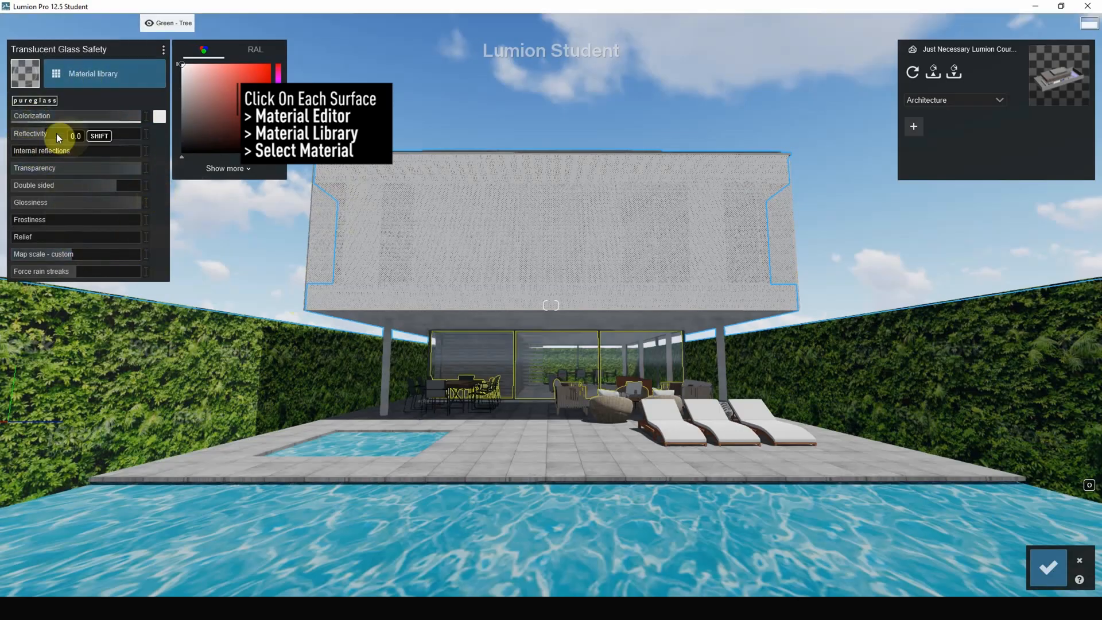
left_click_drag(50, 134, 74, 135)
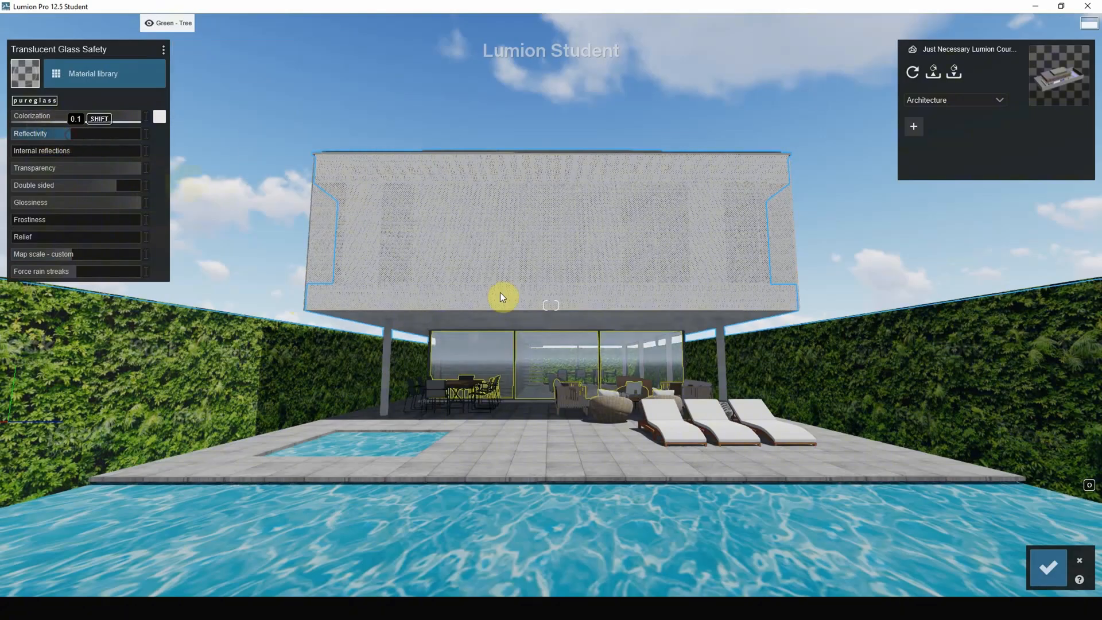
Apply the first clear outdoor pureglass to the upper-floor window behind the perforated screen and set its reflectivity to about 0.2.
right_click_drag(639, 456, 623, 416)
scroll(535, 340, "up", 6)
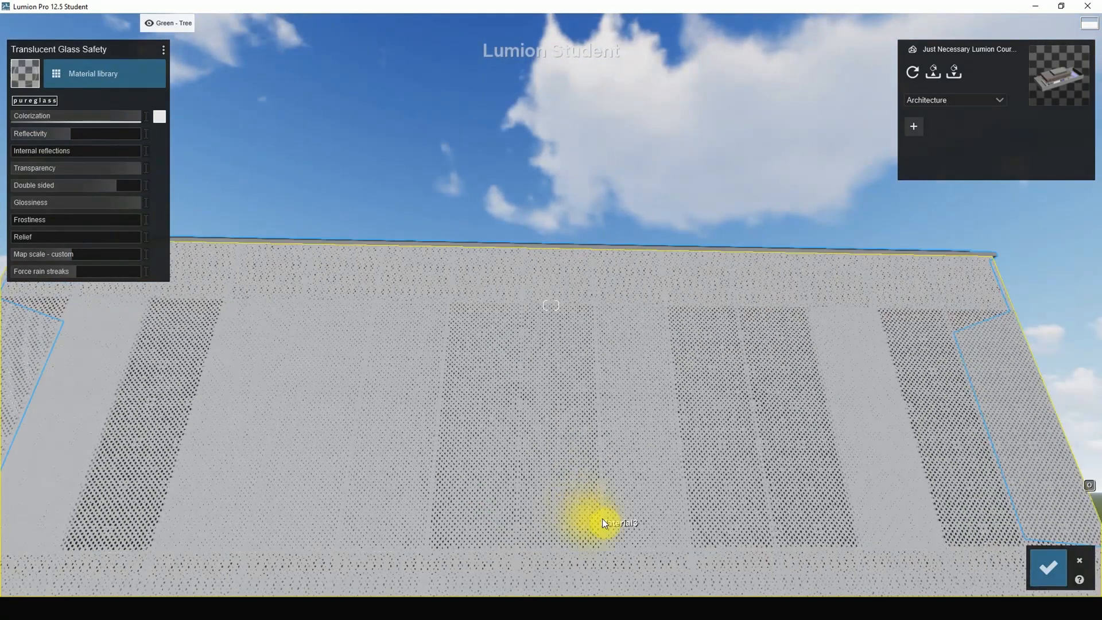
scroll(743, 477, "up", 7)
right_click_drag(496, 396, 636, 305)
scroll(563, 423, "up", 13)
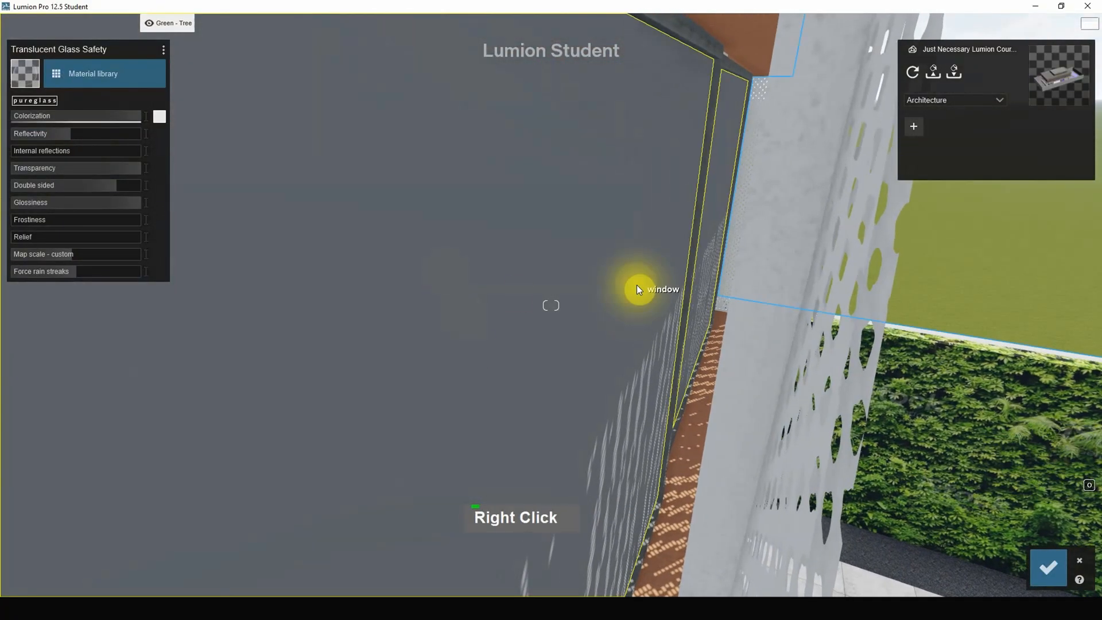
left_click(636, 285)
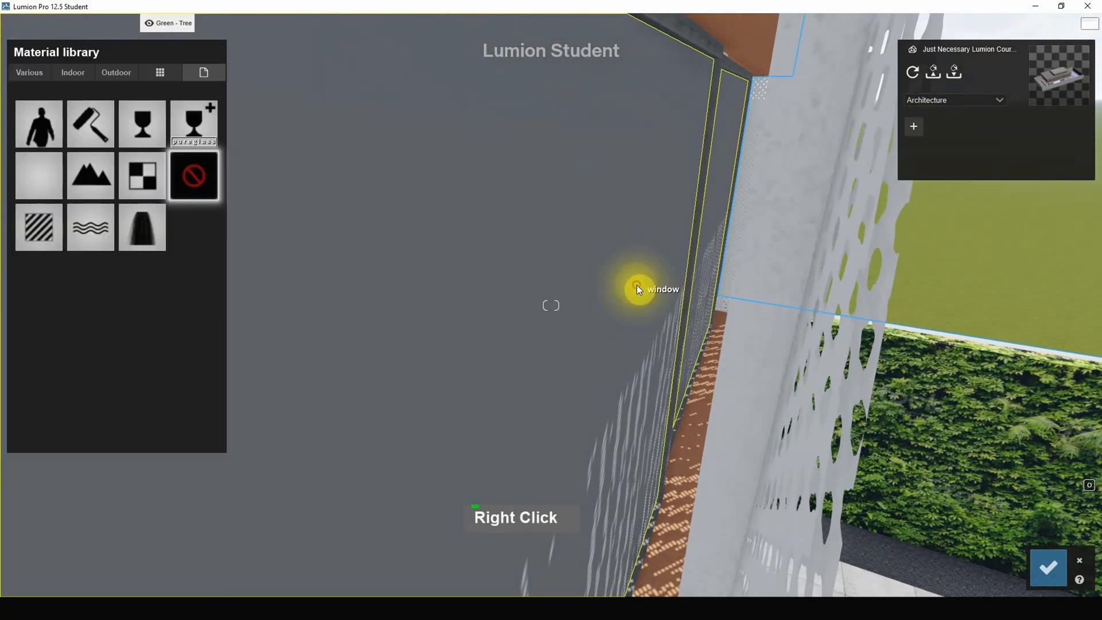
left_click(117, 73)
left_click(119, 102)
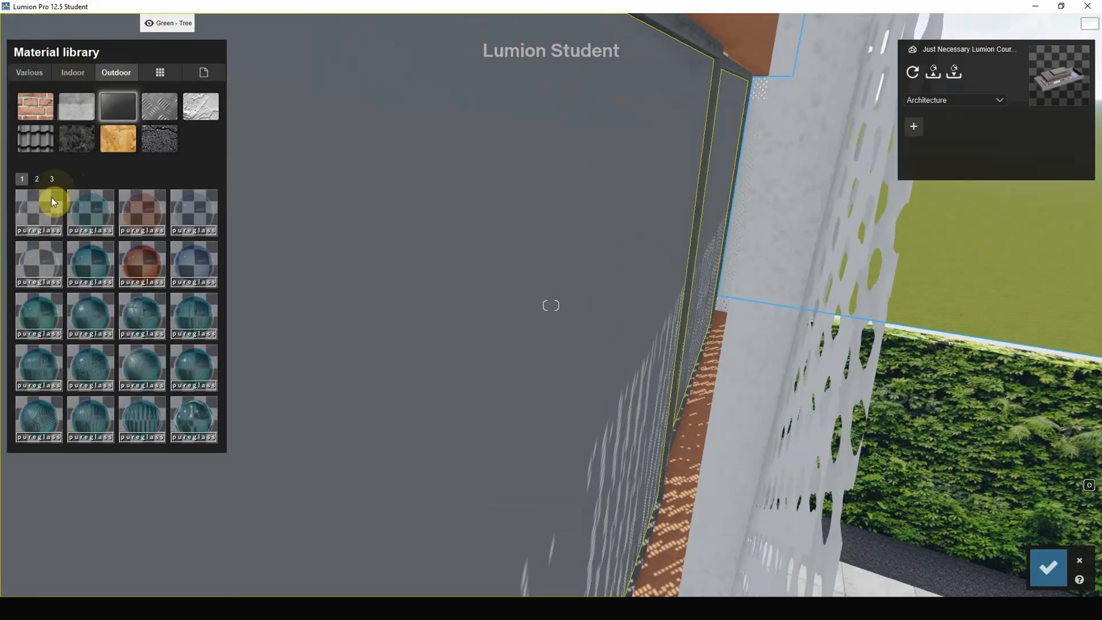
left_click(44, 211)
left_click(533, 322)
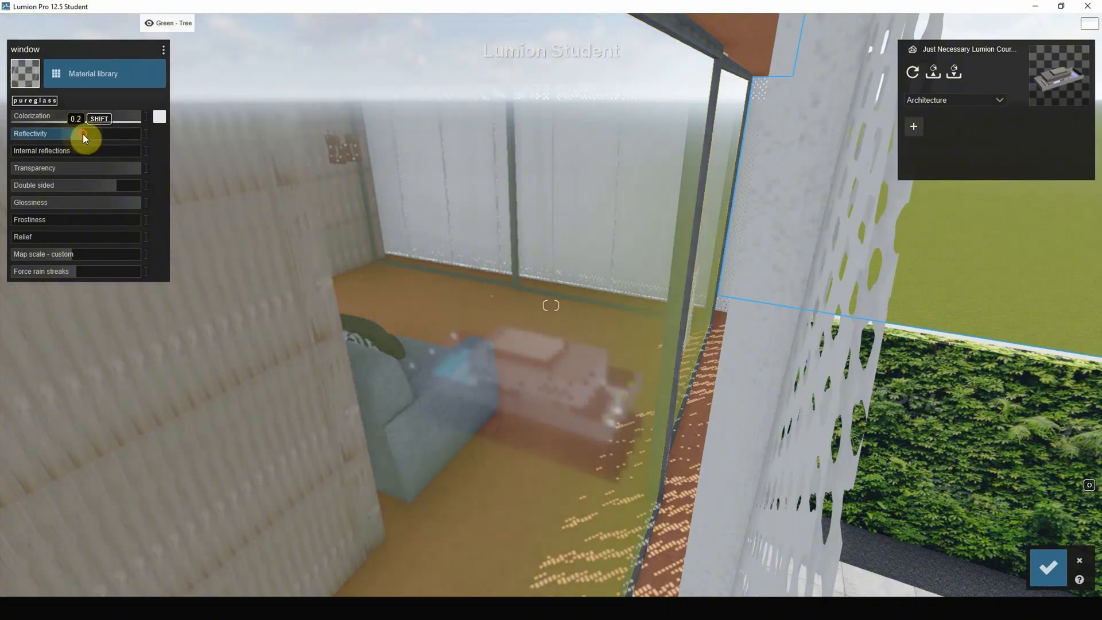
left_click(82, 134)
Apply a light vertical-grain wood from the indoor wood library to the upper-floor interior walls.
scroll(516, 327, "up", 5)
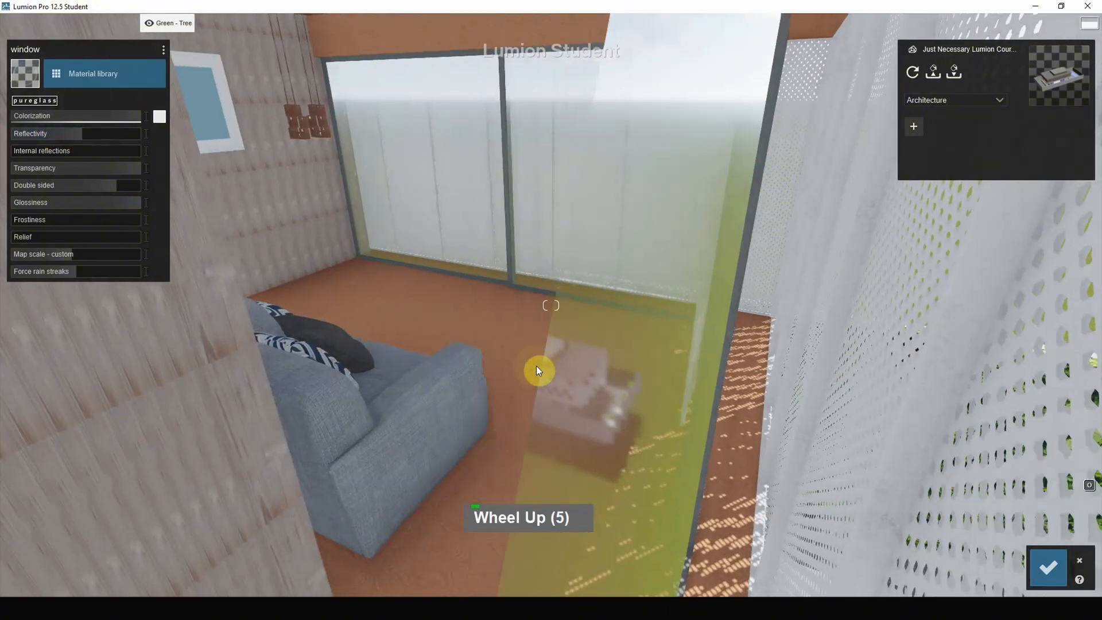
scroll(536, 366, "up", 4)
right_click_drag(537, 355, 453, 334)
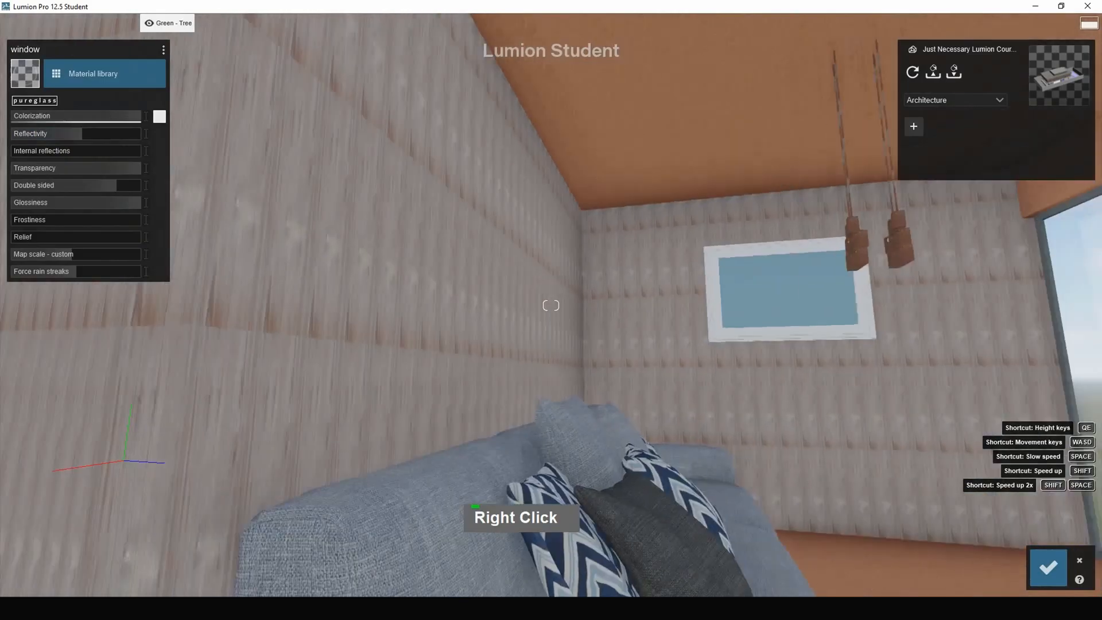
key("a")
right_click_drag(584, 387, 649, 301)
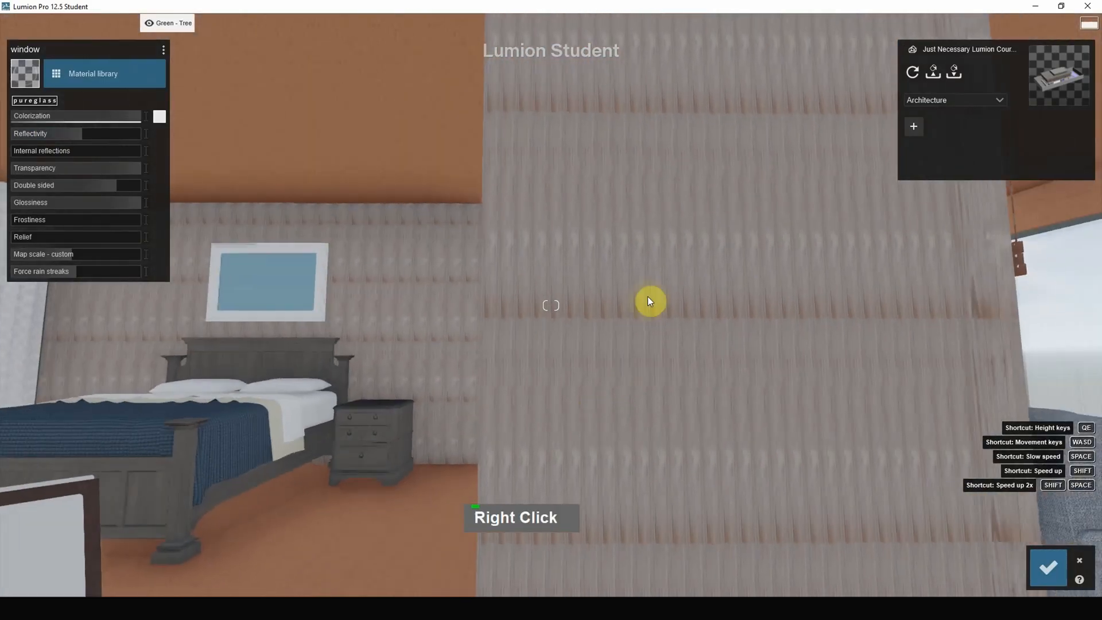
left_click(564, 270)
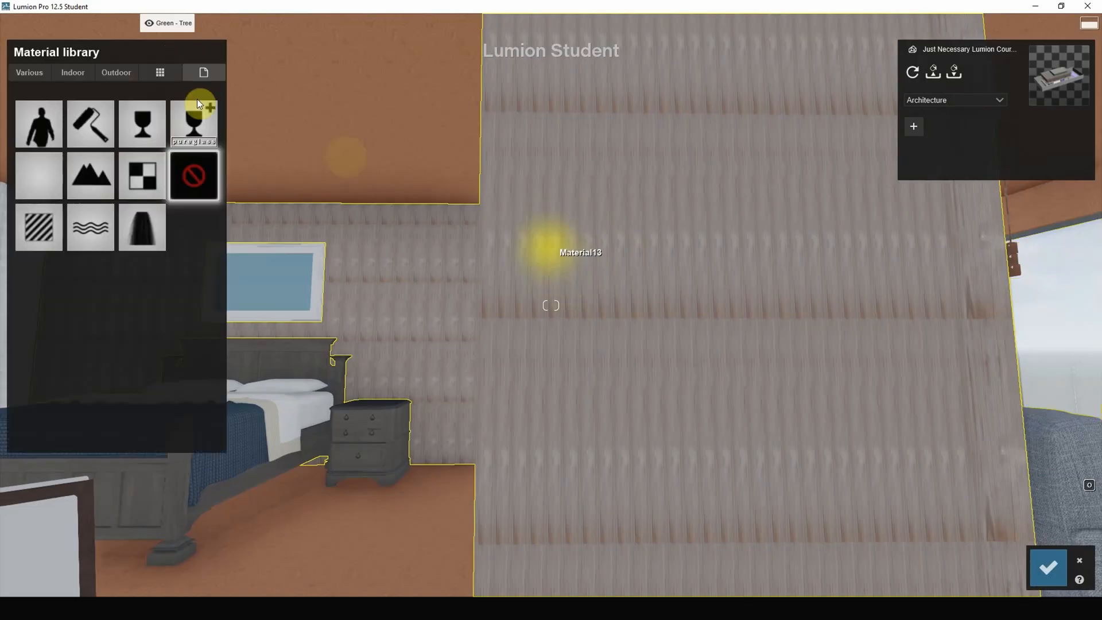
left_click(71, 73)
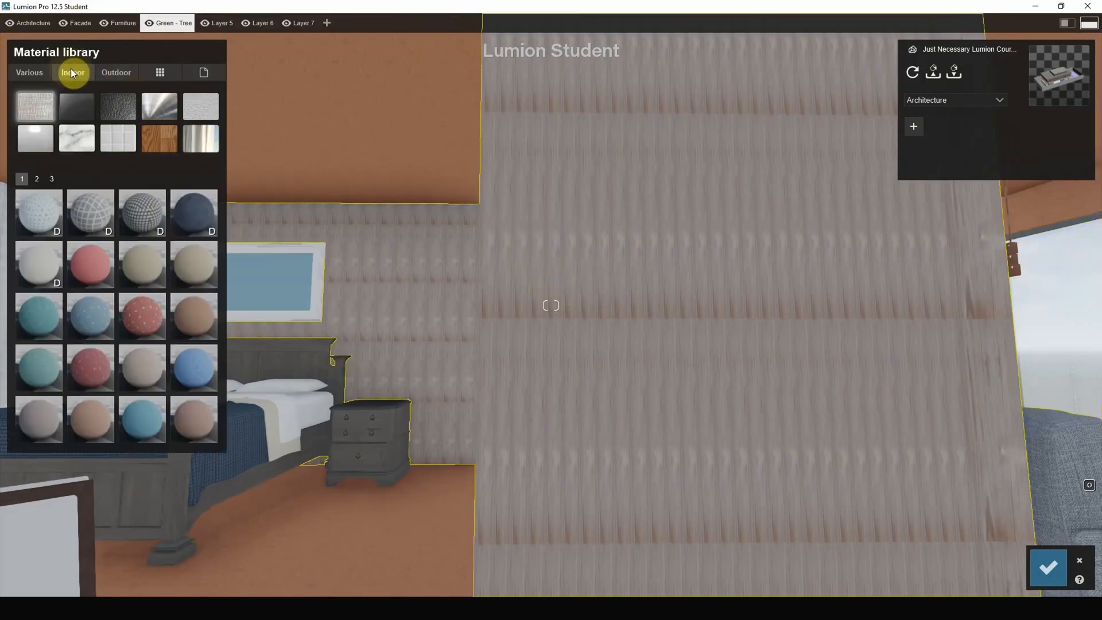
left_click(158, 138)
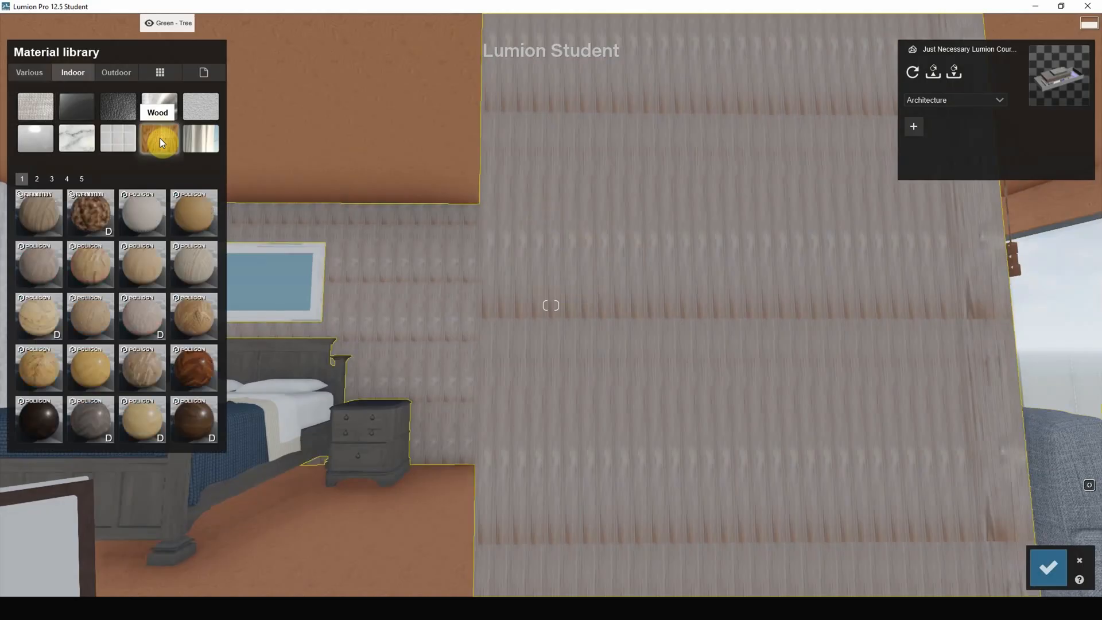
left_click(154, 254)
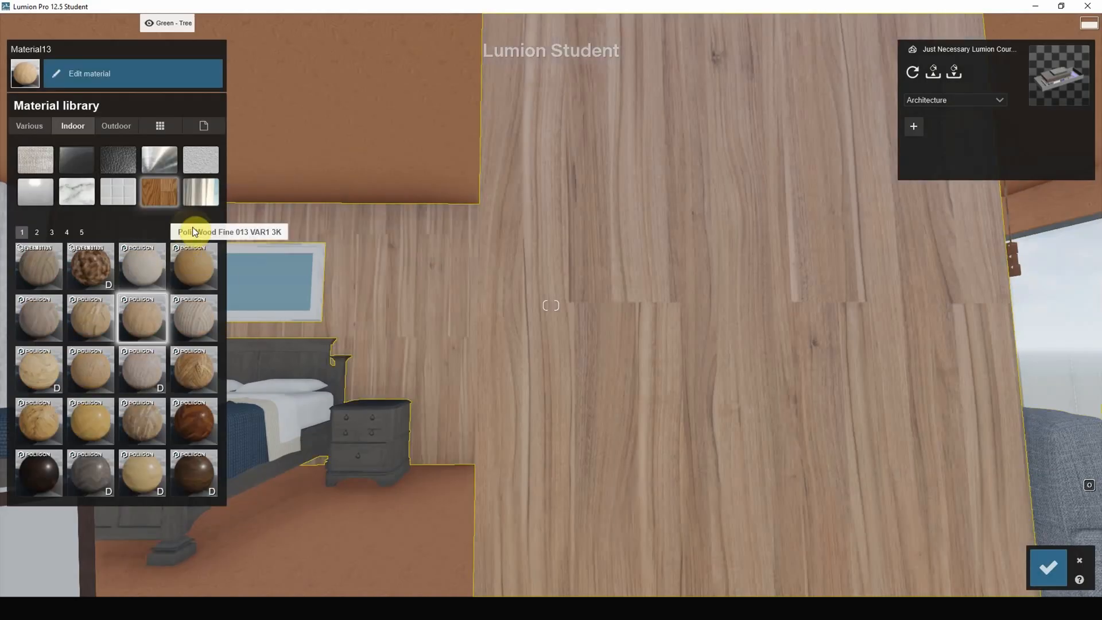
Try Polii Wood Flooring 043 2k and Polii Wood Fine 013 VAR1 3K on the interior walls.
left_click(200, 274)
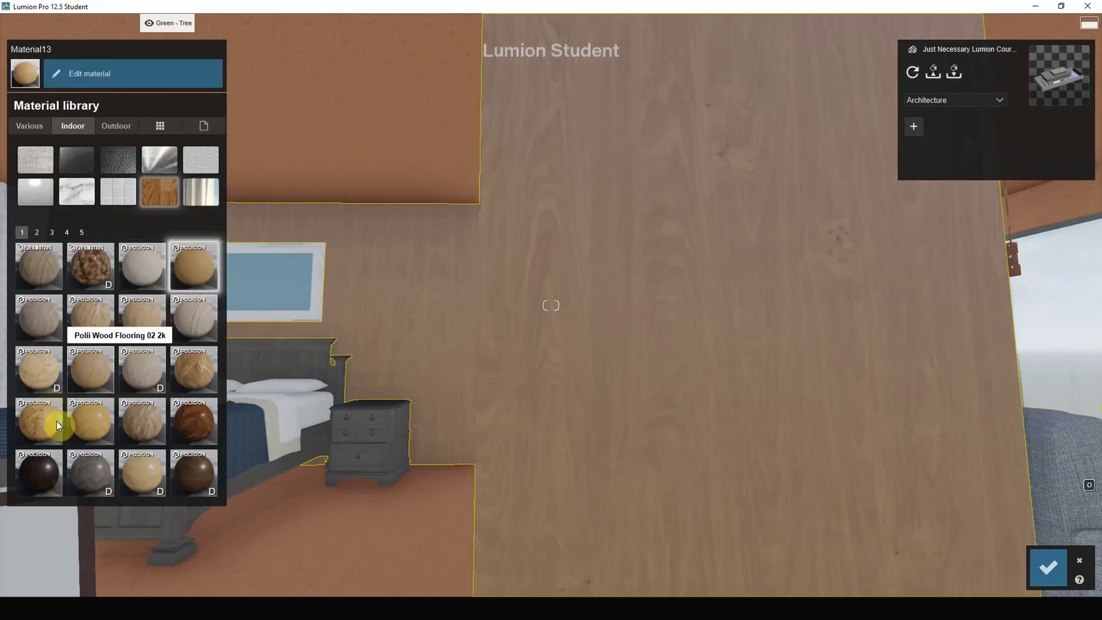
left_click(91, 431)
left_click(140, 474)
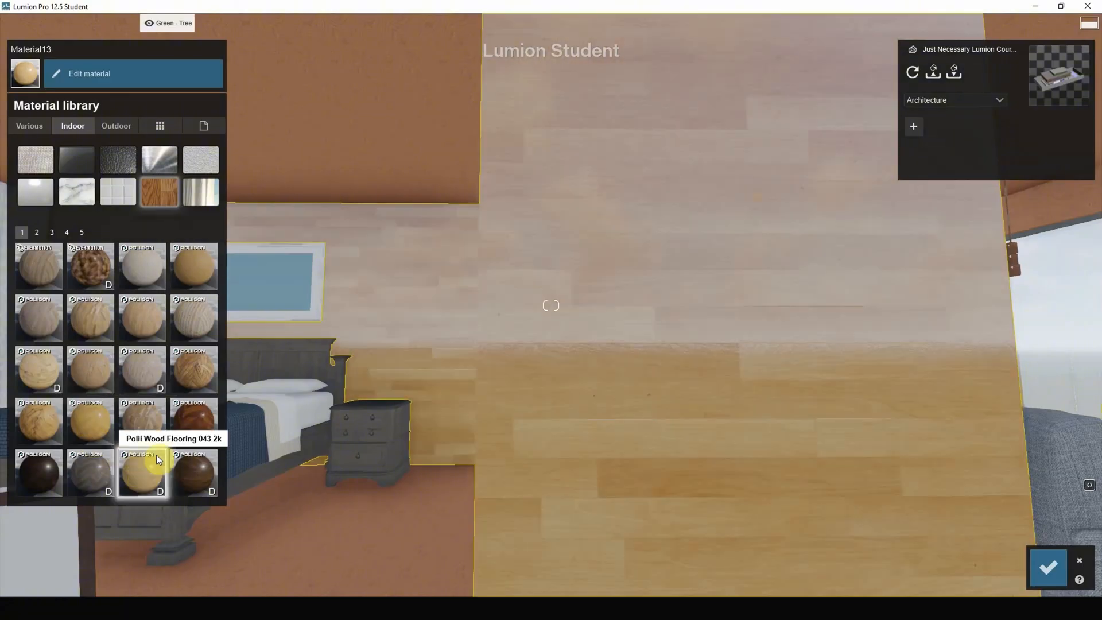
left_click(218, 264)
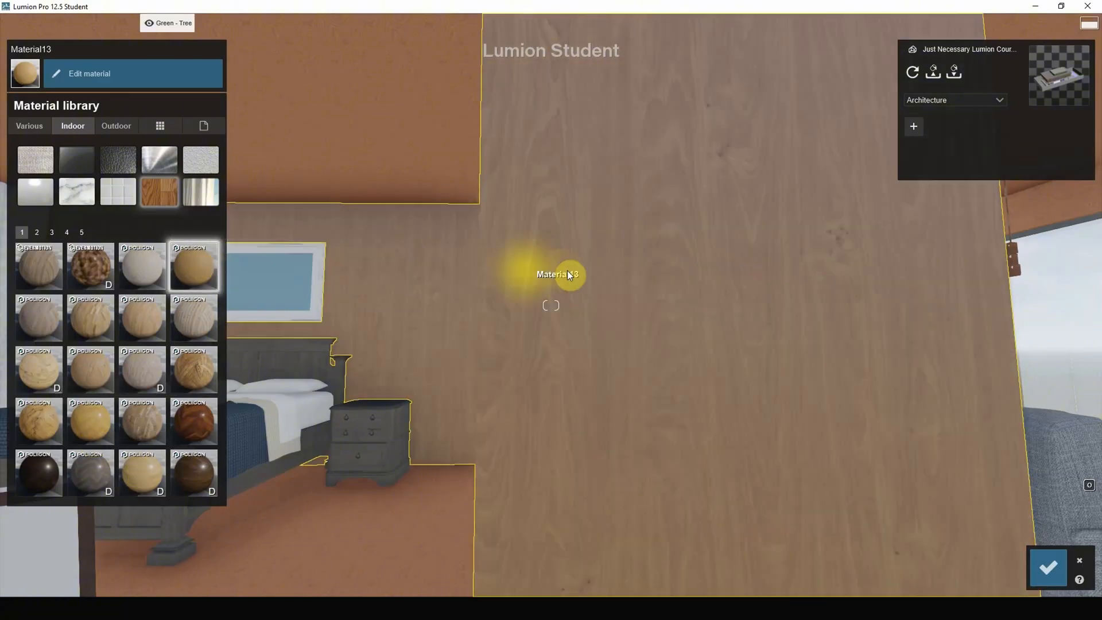
Try Wood Floor 018 1024, Wood Floor 016 1024 and Wood Floor 012 1024 on the bedroom walls.
right_click(442, 344)
right_click(443, 344)
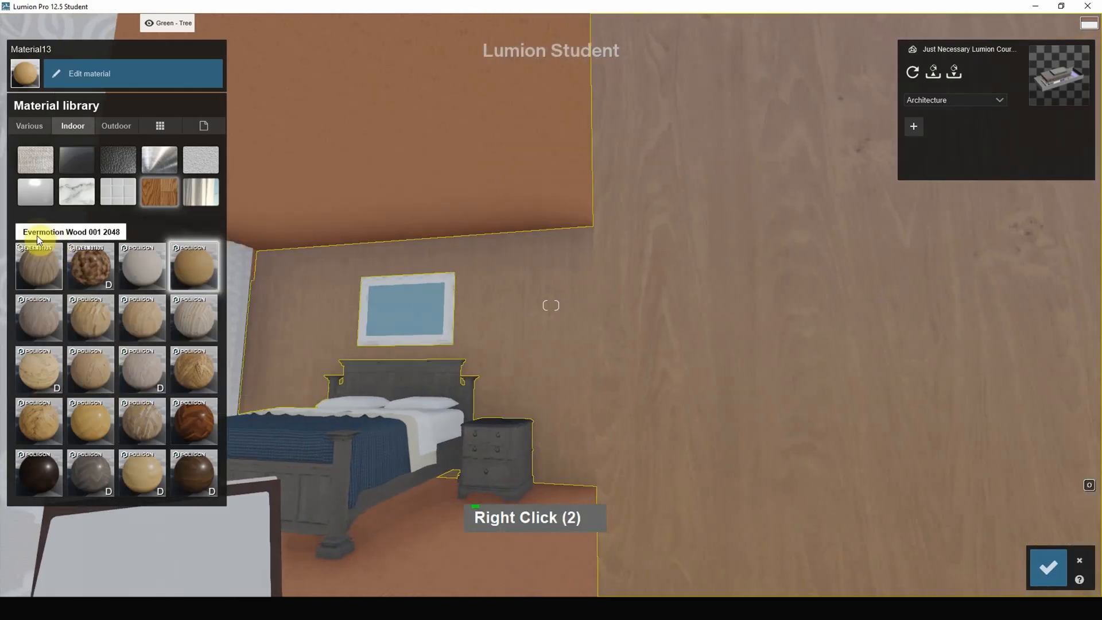
left_click(37, 232)
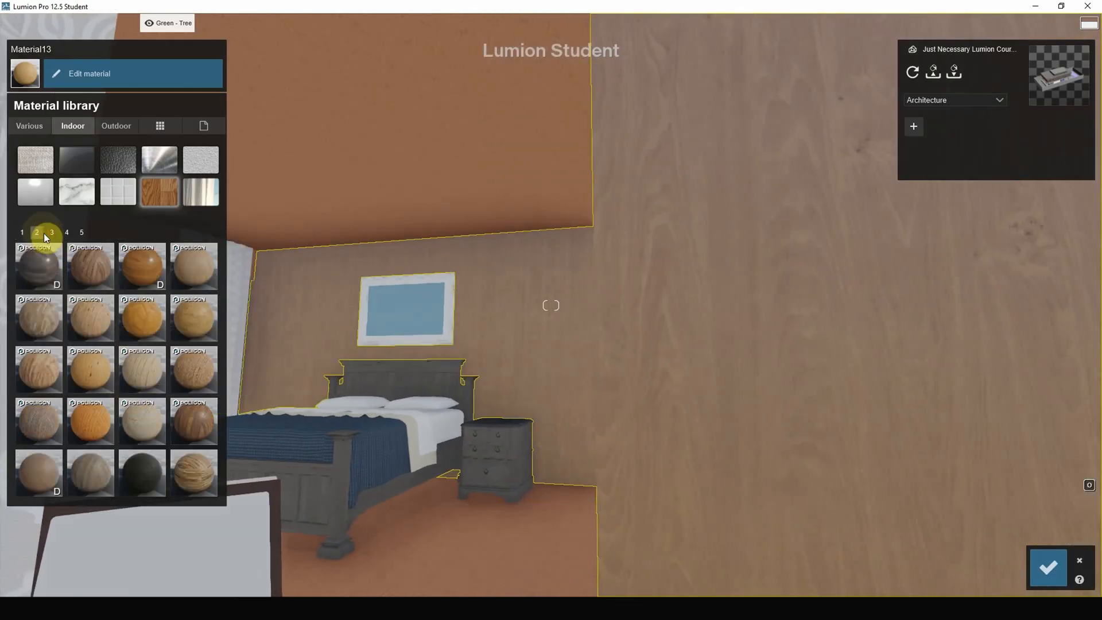
left_click(52, 232)
left_click(150, 387)
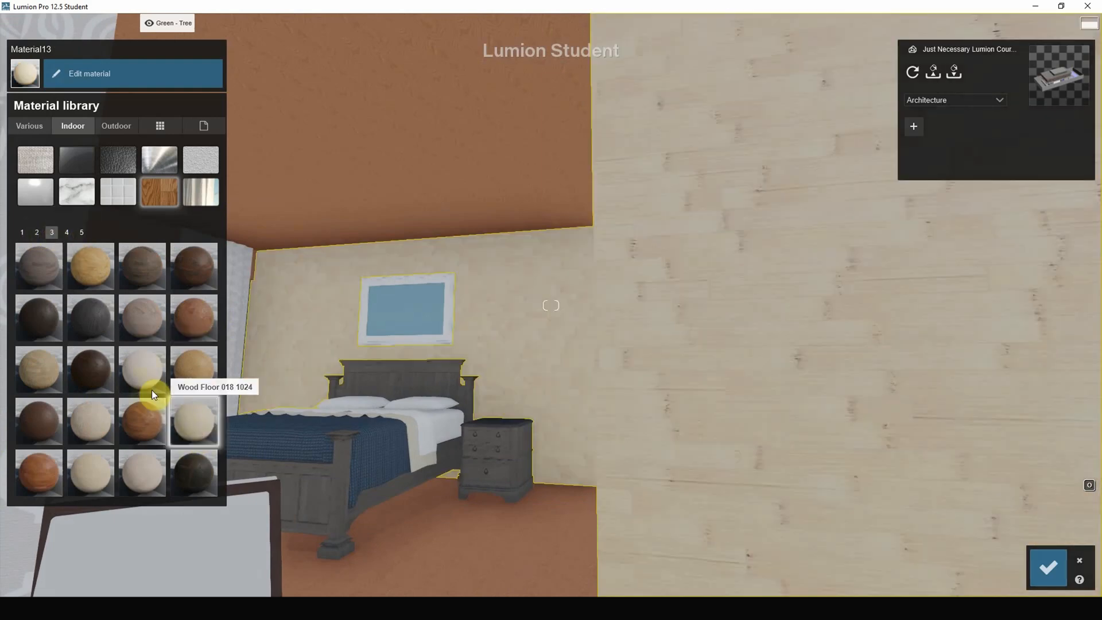
left_click(92, 437)
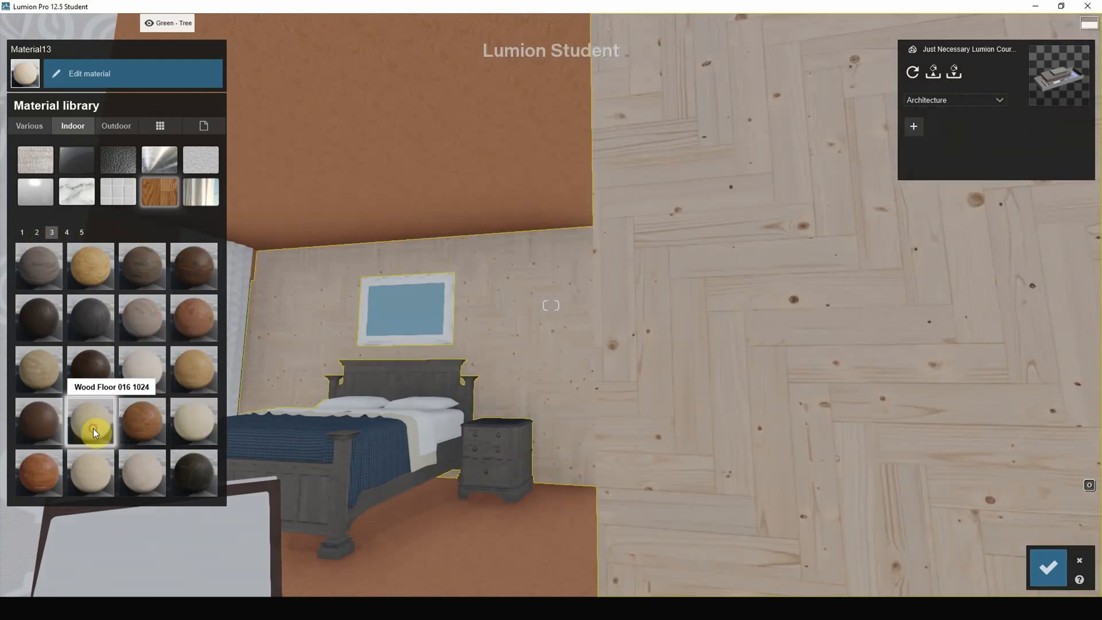
left_click(39, 372)
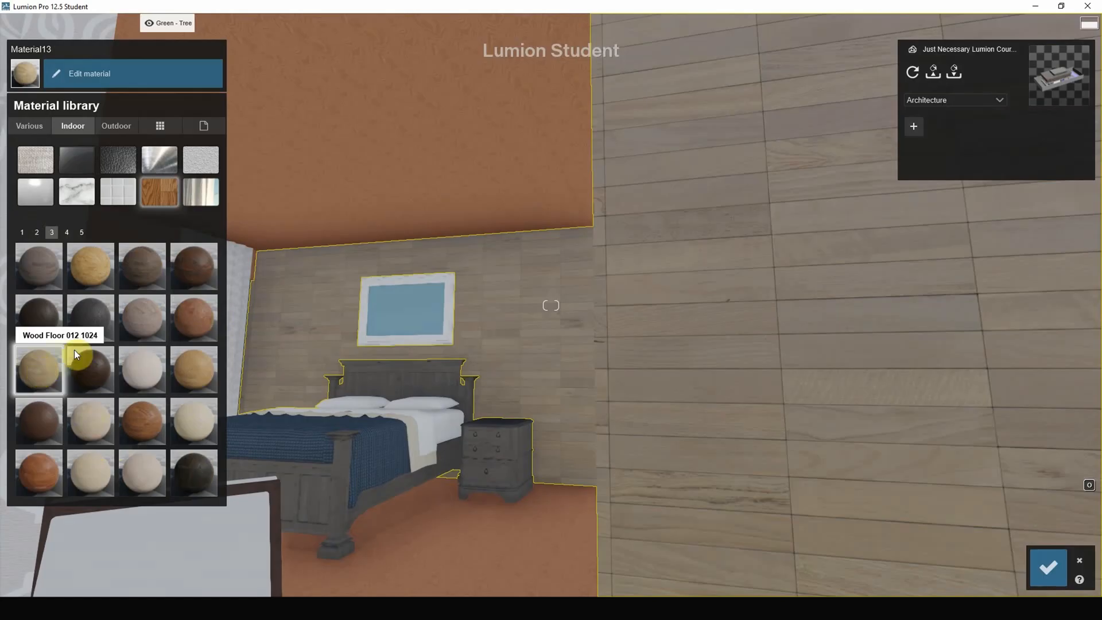
Try Wood 046 and Polii Wood Flooring 04 3k from the indoor wood library on the bedroom walls.
left_click(37, 232)
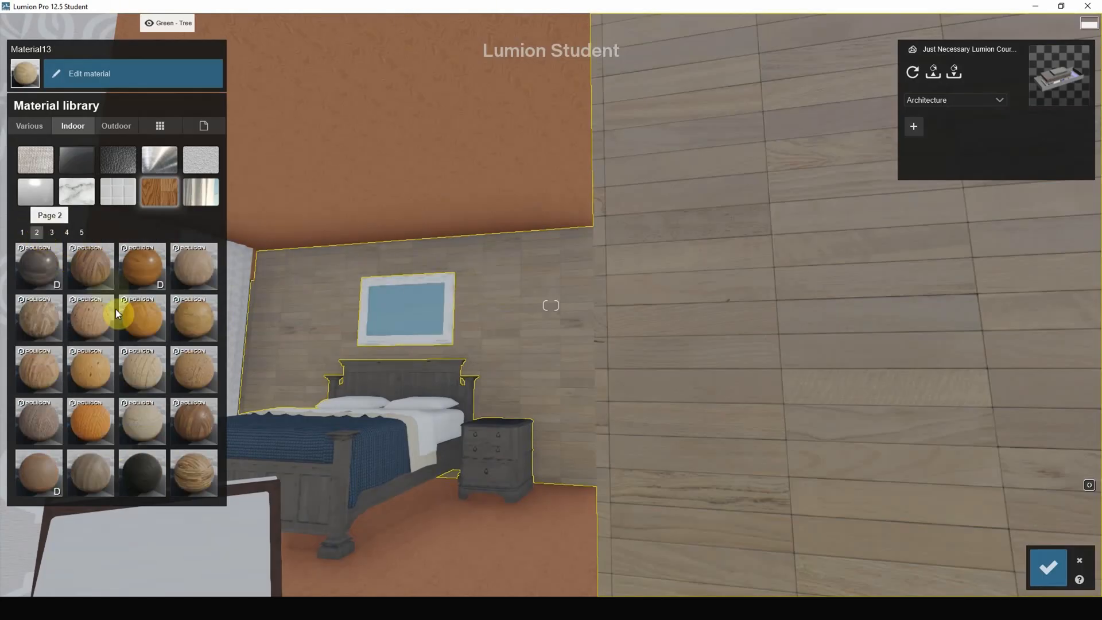
left_click(139, 423)
left_click(40, 473)
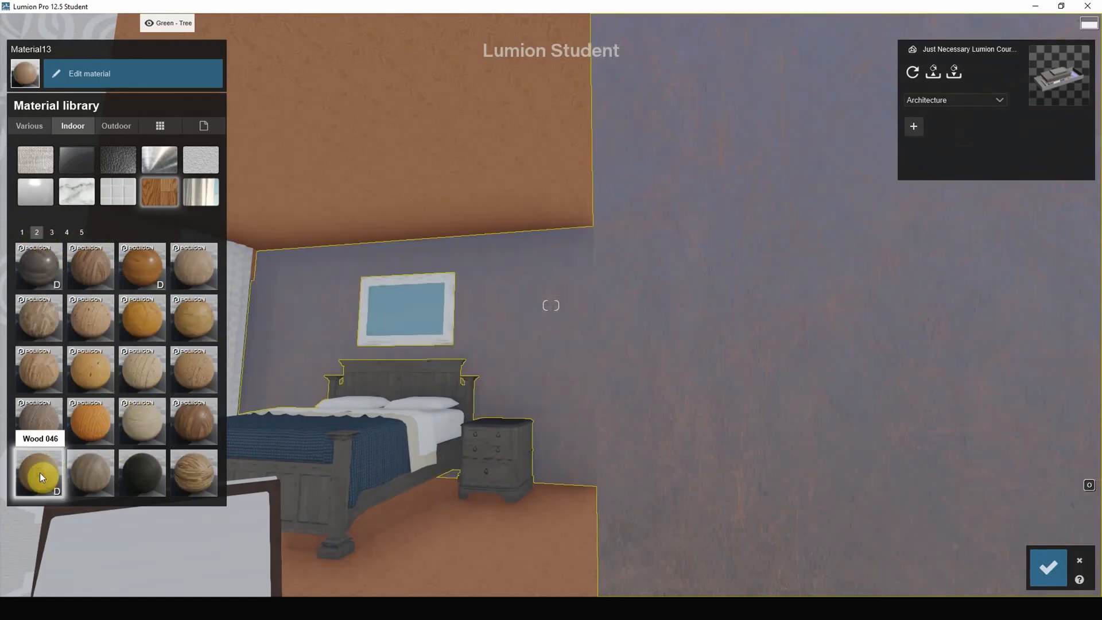
left_click(192, 267)
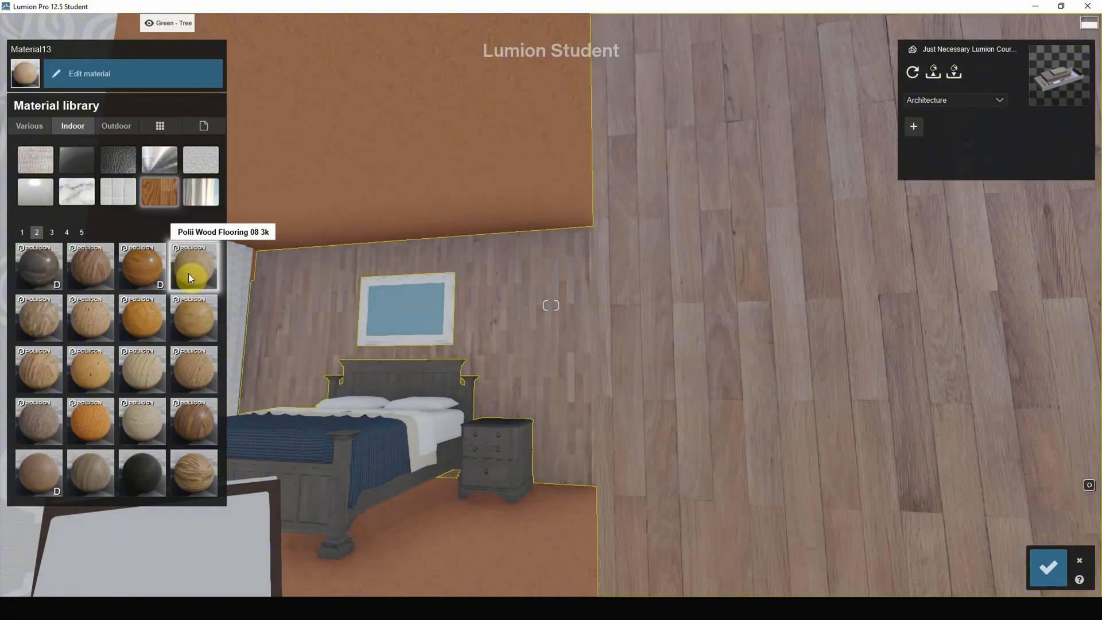
Apply a light plank wood floor material from page 4 of the indoor wood library to the bedroom walls.
left_click(67, 232)
left_click(89, 270)
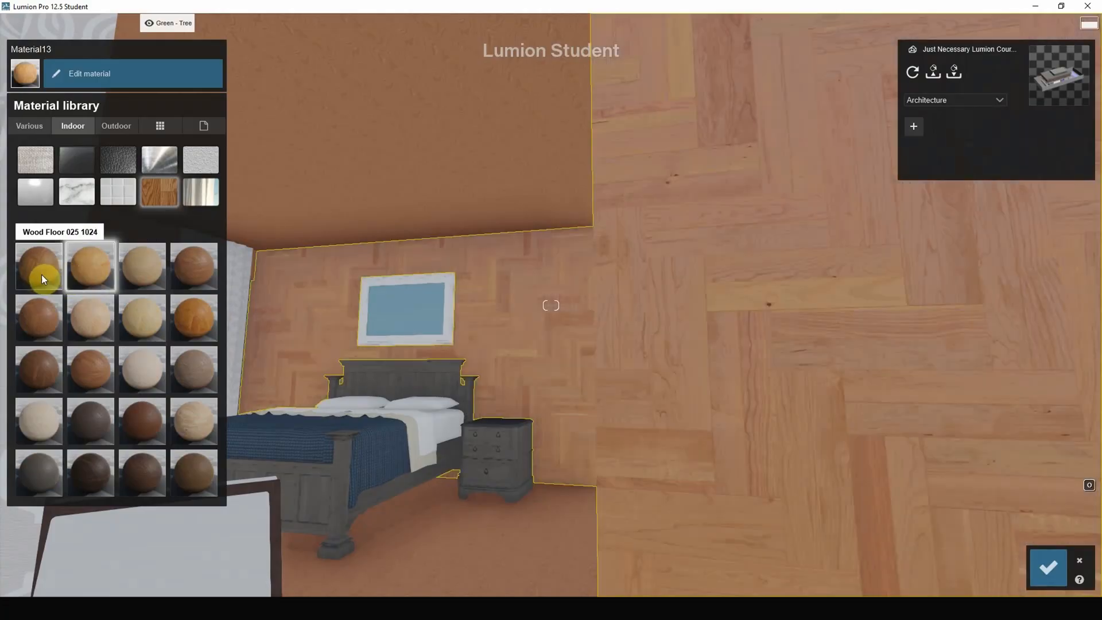
left_click(126, 274)
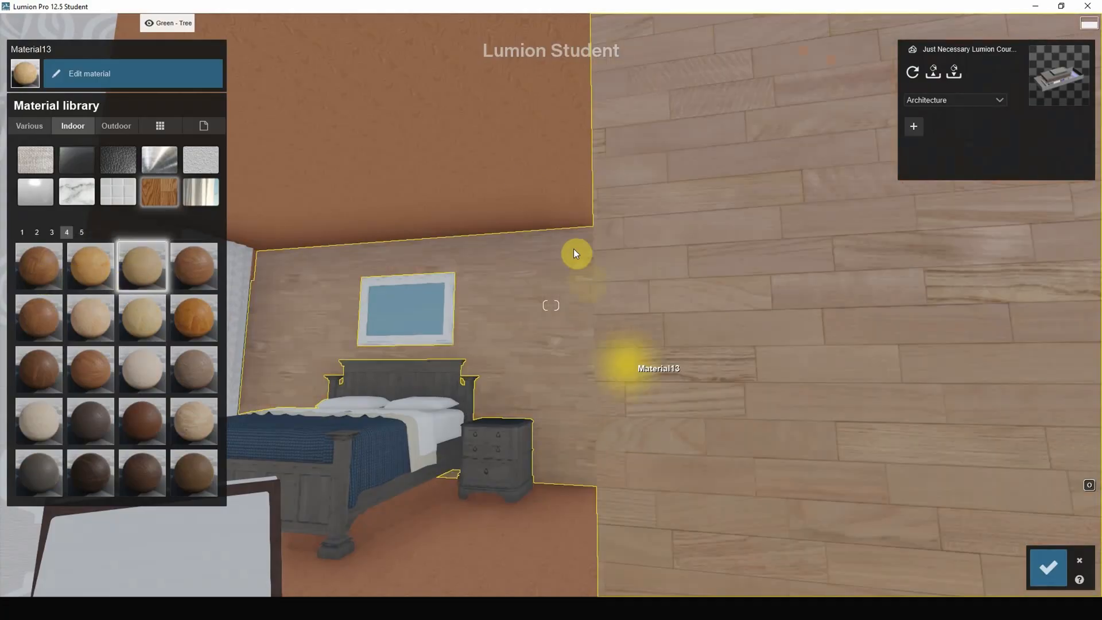
Apply a smooth blue-grey indoor plaster to the Wood Veneer 02 surfaces on the bedroom floor and ceiling.
left_click(491, 547)
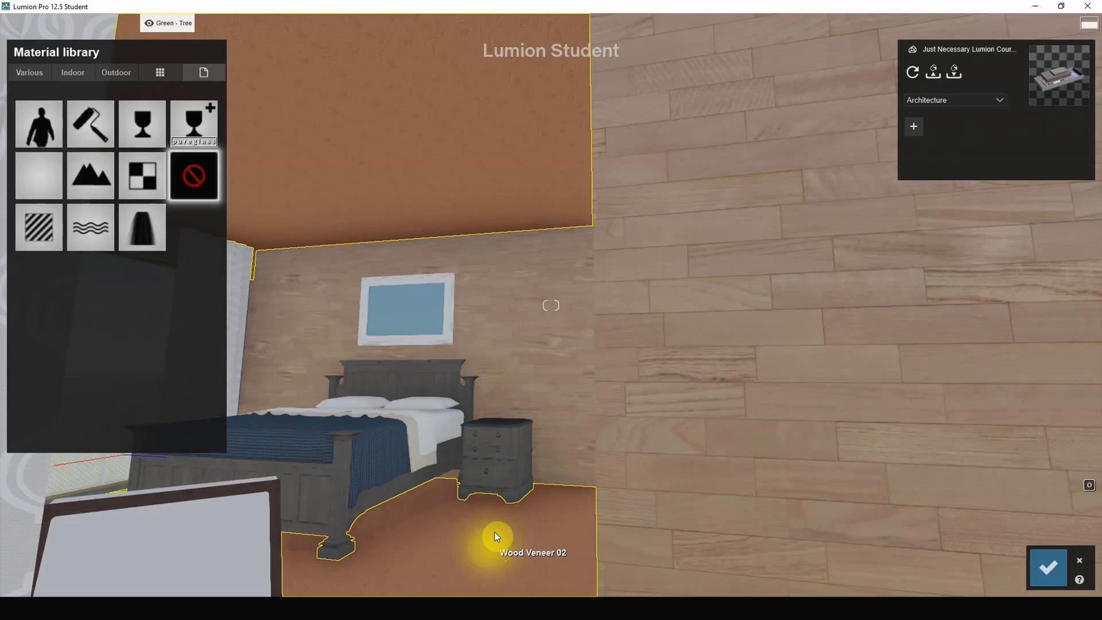
left_click(71, 72)
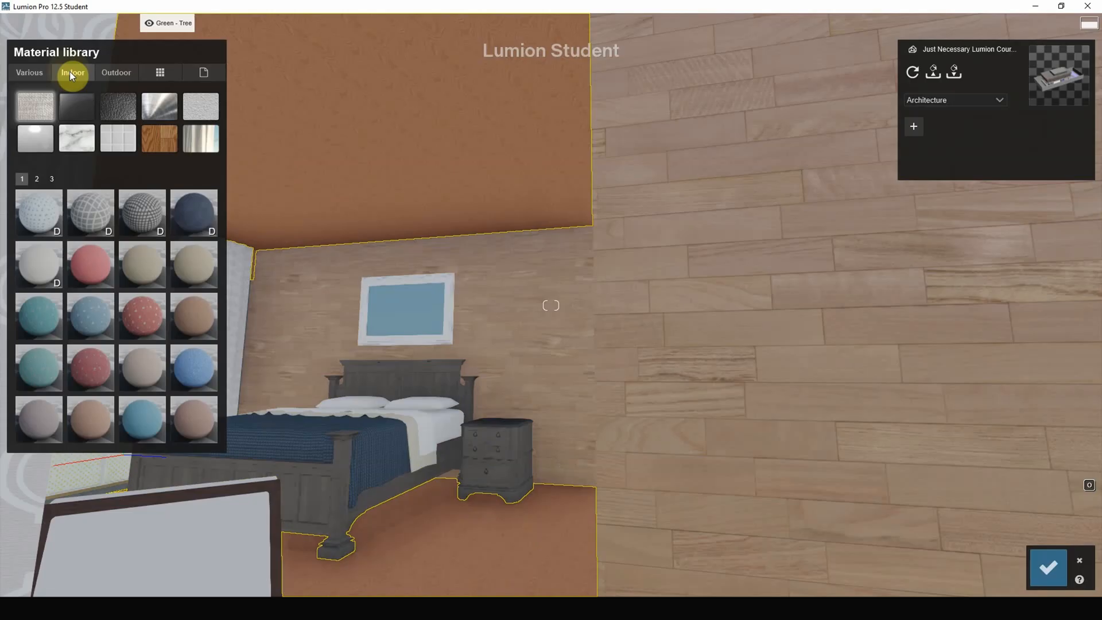
left_click(197, 108)
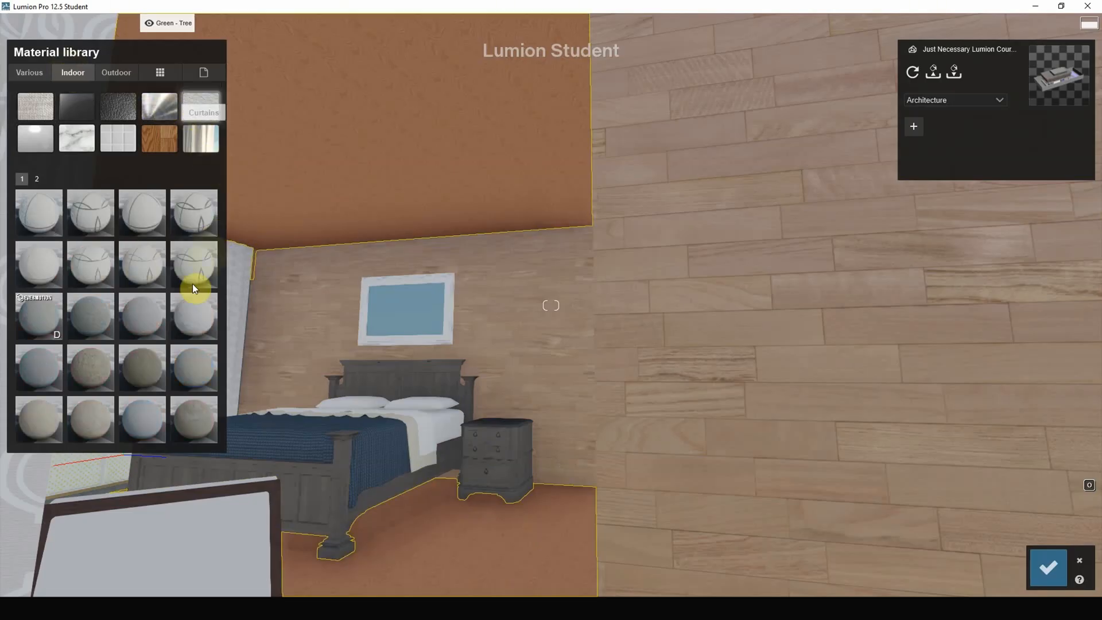
left_click(133, 323)
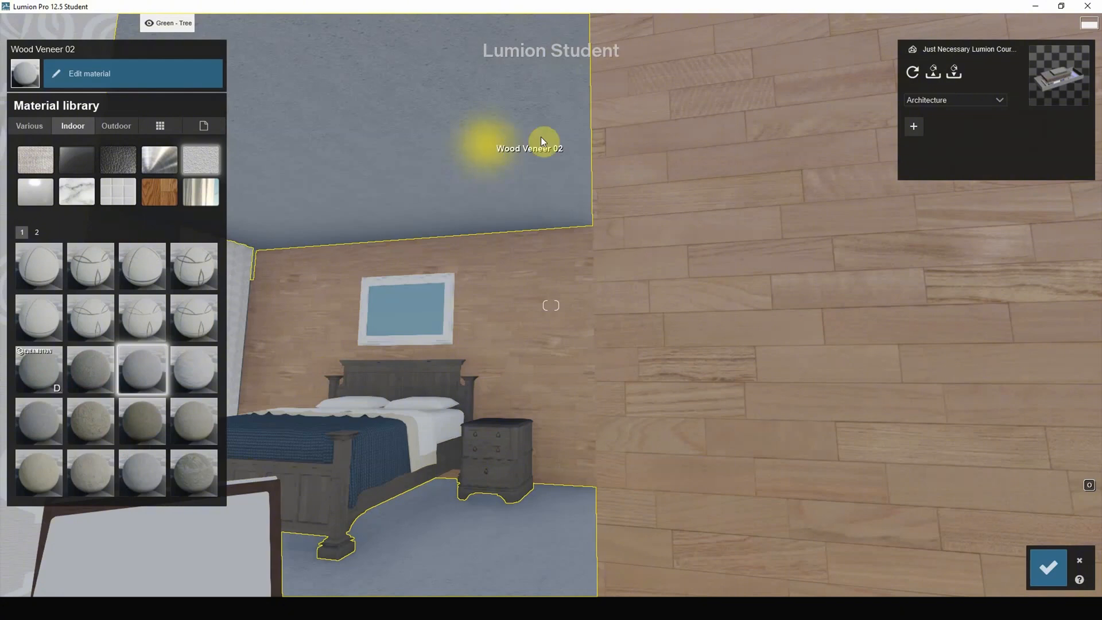
Adjust the ceiling and floor plaster to low gloss, relief about 0.3, minimal reflectivity and white colorization of 0.7.
left_click(495, 143)
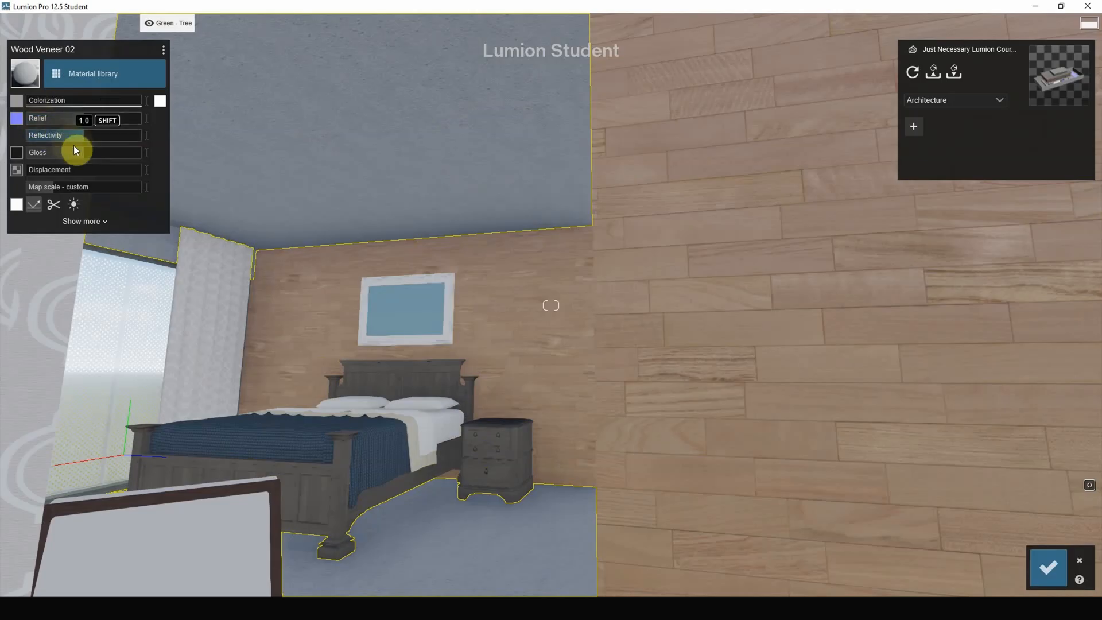
left_click_drag(77, 150, 38, 153)
left_click(49, 120)
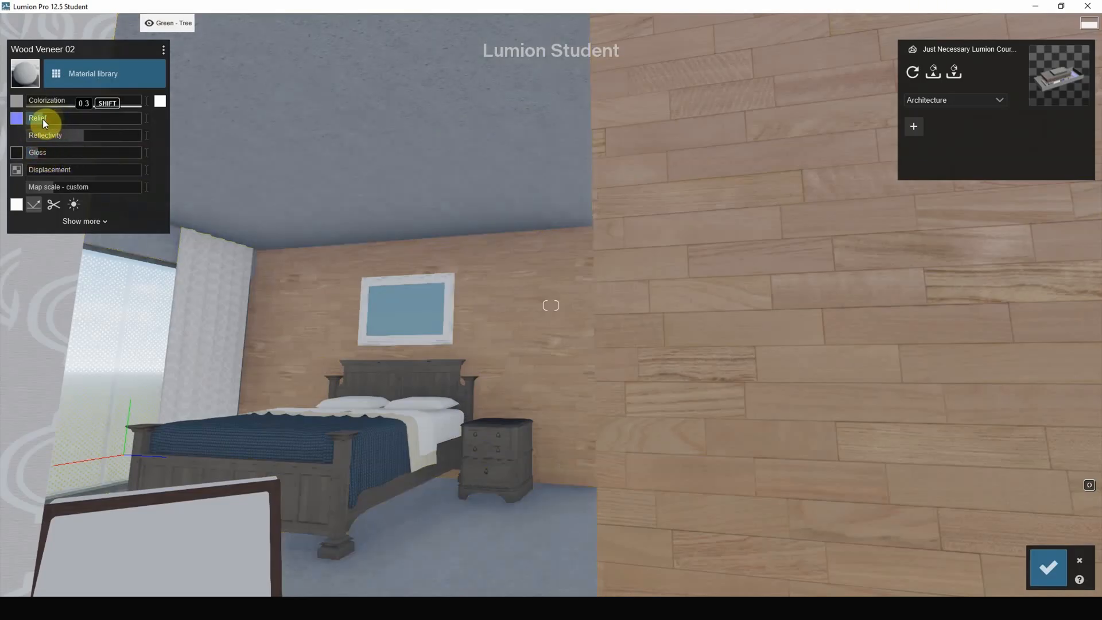
left_click_drag(61, 134, 150, 136)
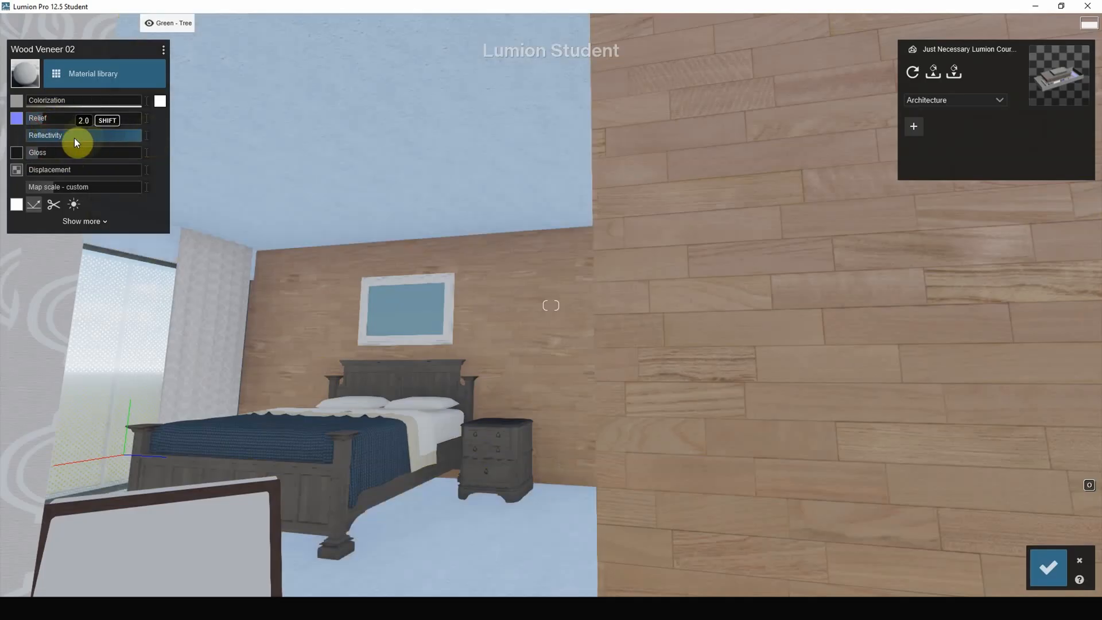
left_click_drag(75, 142, 36, 138)
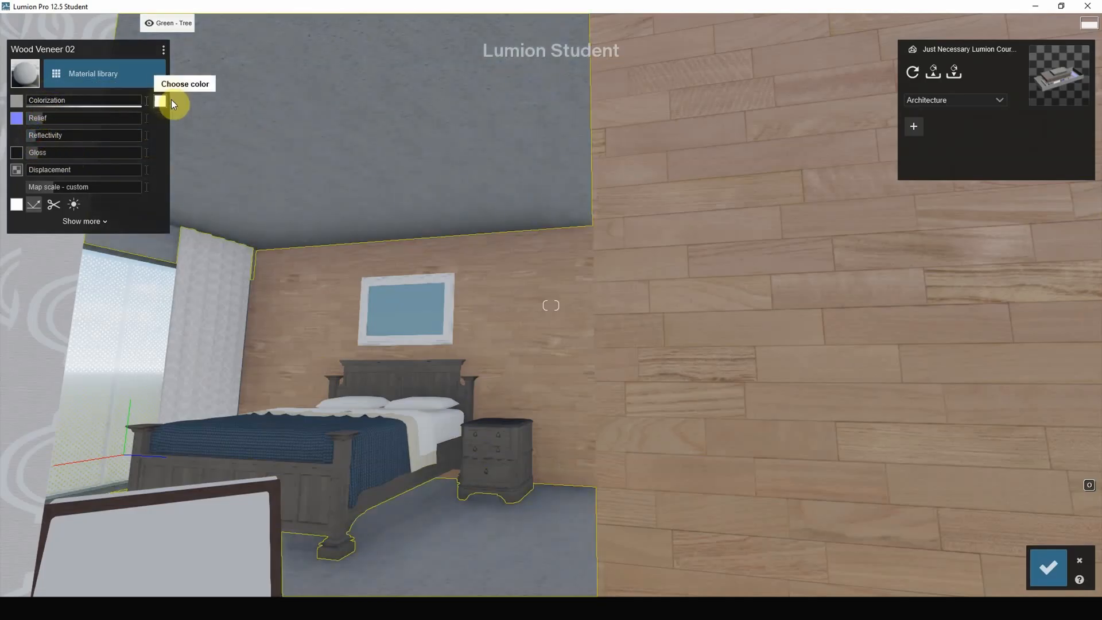
left_click_drag(57, 100, 106, 109)
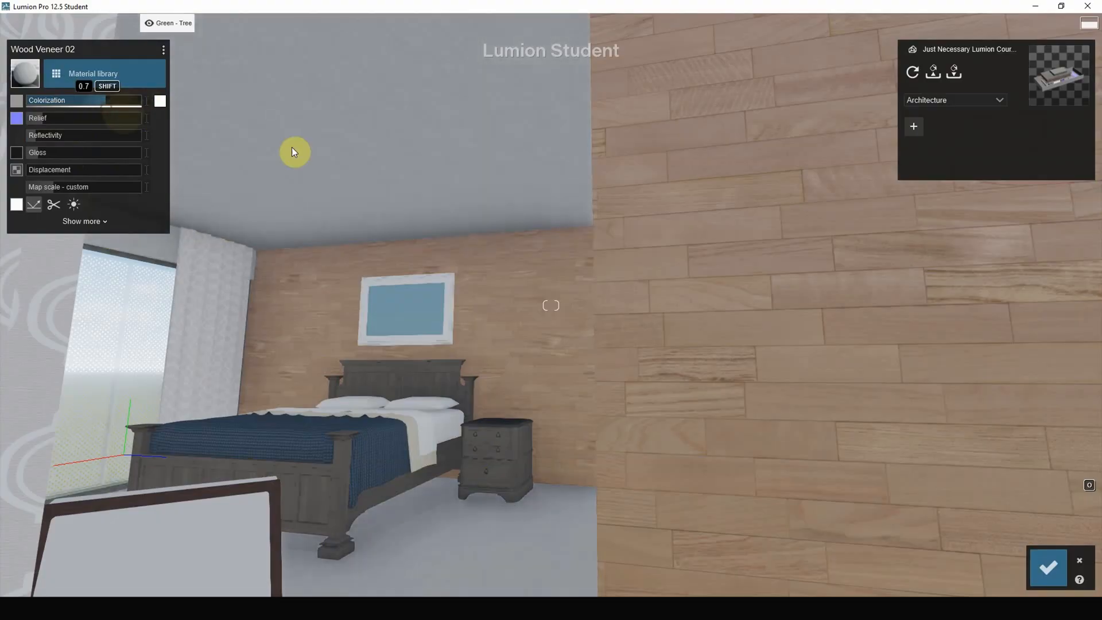
Apply outdoor metal Metal Painted 002 1024 to the window frames, raise its colorization, and lower its relief, reflectivity and gloss.
right_click_drag(292, 150, 757, 335)
scroll(579, 252, "down", 3)
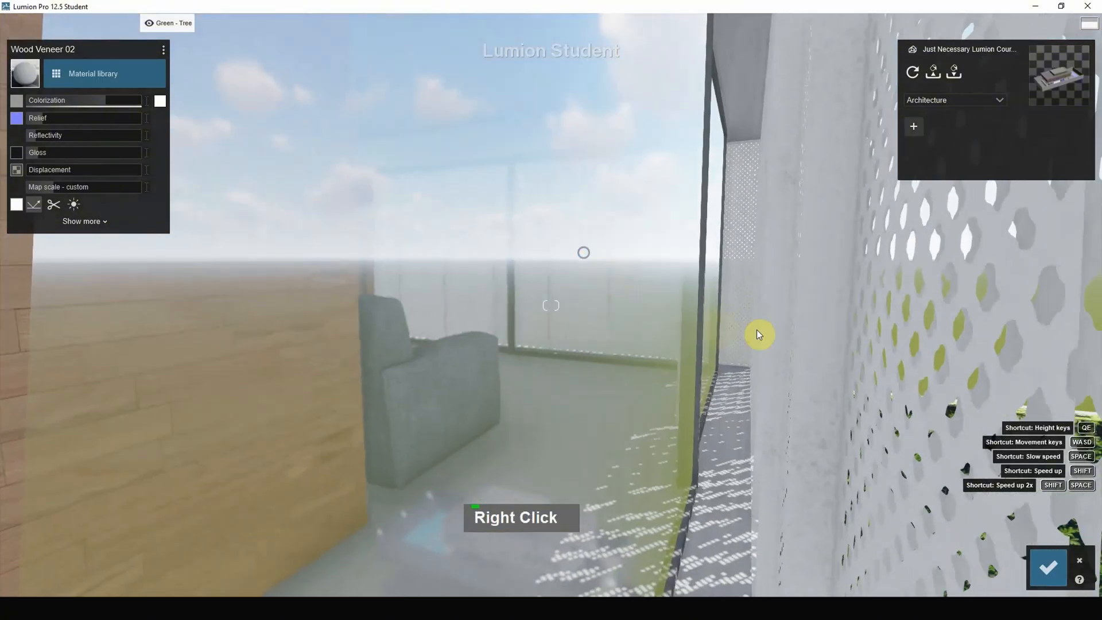
left_click(703, 240)
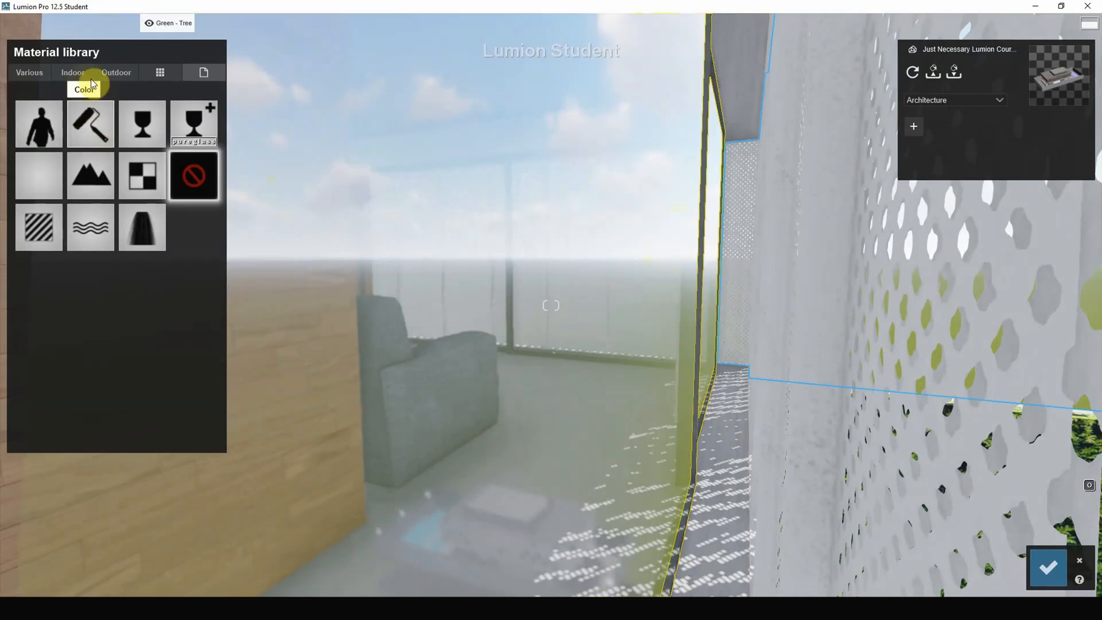
left_click(122, 72)
left_click(160, 109)
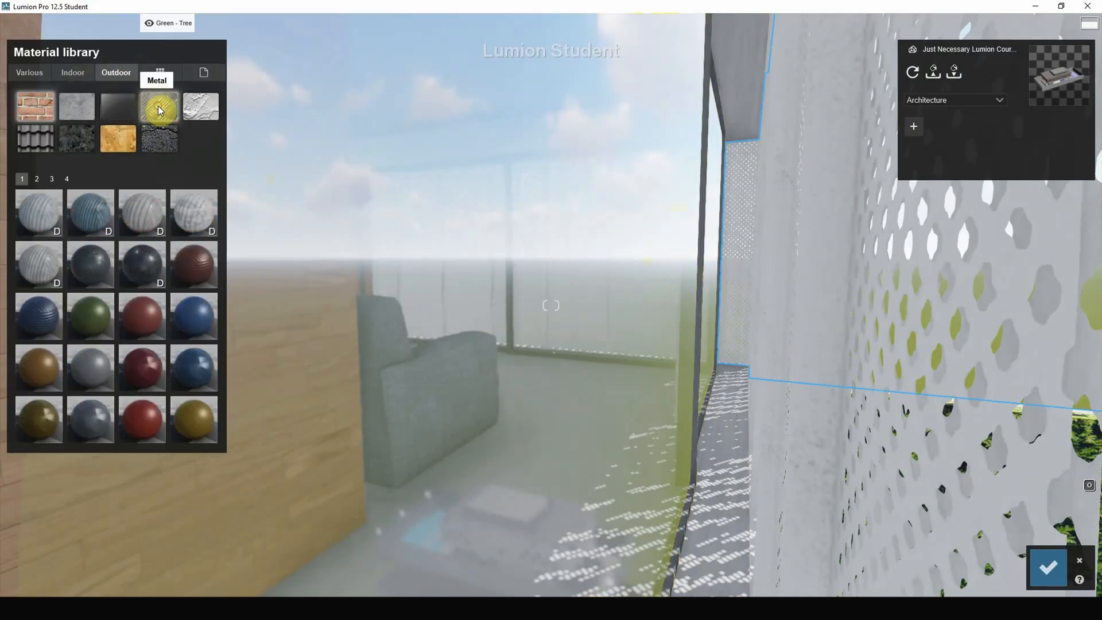
left_click(87, 370)
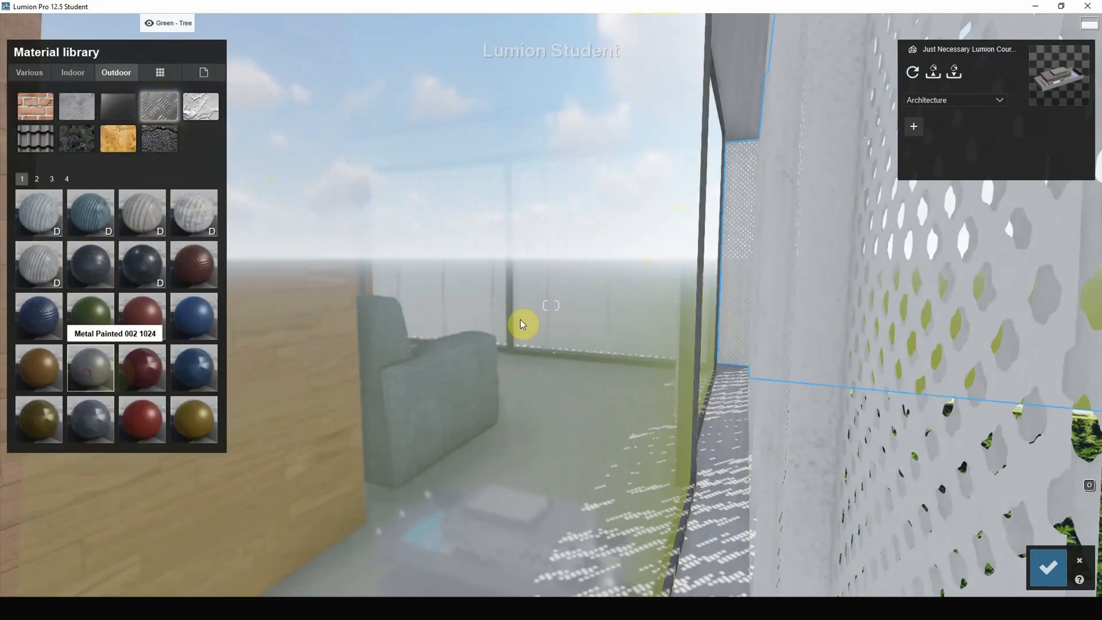
left_click(520, 323)
left_click(705, 231)
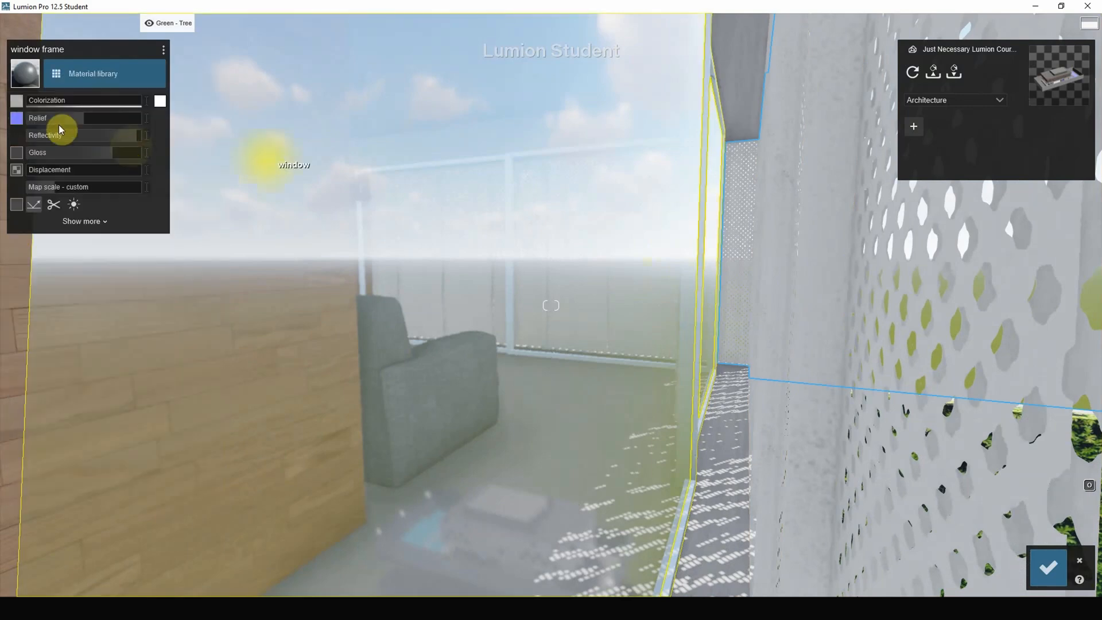
left_click_drag(51, 106, 87, 142)
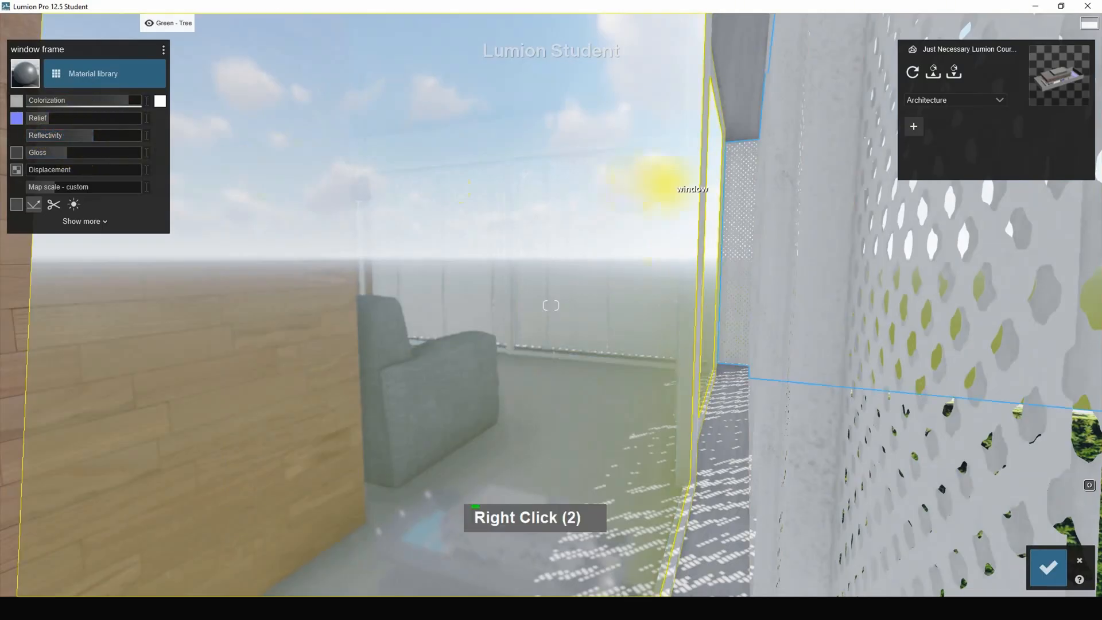
Assign the Standard material to the Field Square Tile paving of the pool terrace.
right_click_drag(652, 179, 828, 268)
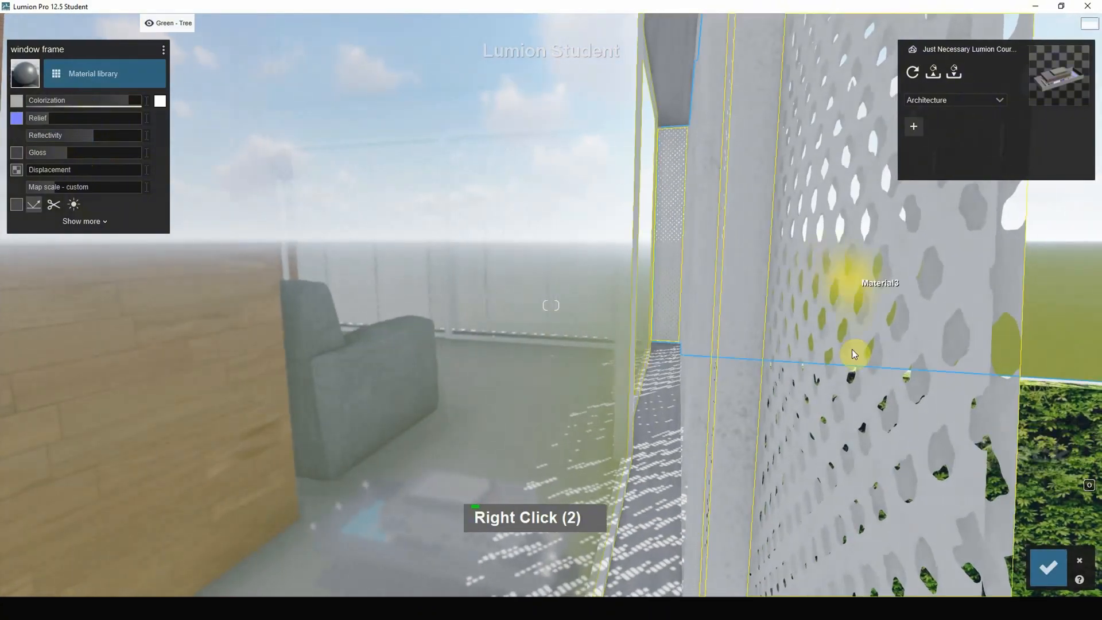
scroll(462, 284, "down", 4)
right_click_drag(462, 284, 571, 239)
scroll(698, 285, "down", 7)
scroll(697, 285, "down", 20)
scroll(428, 219, "up", 7)
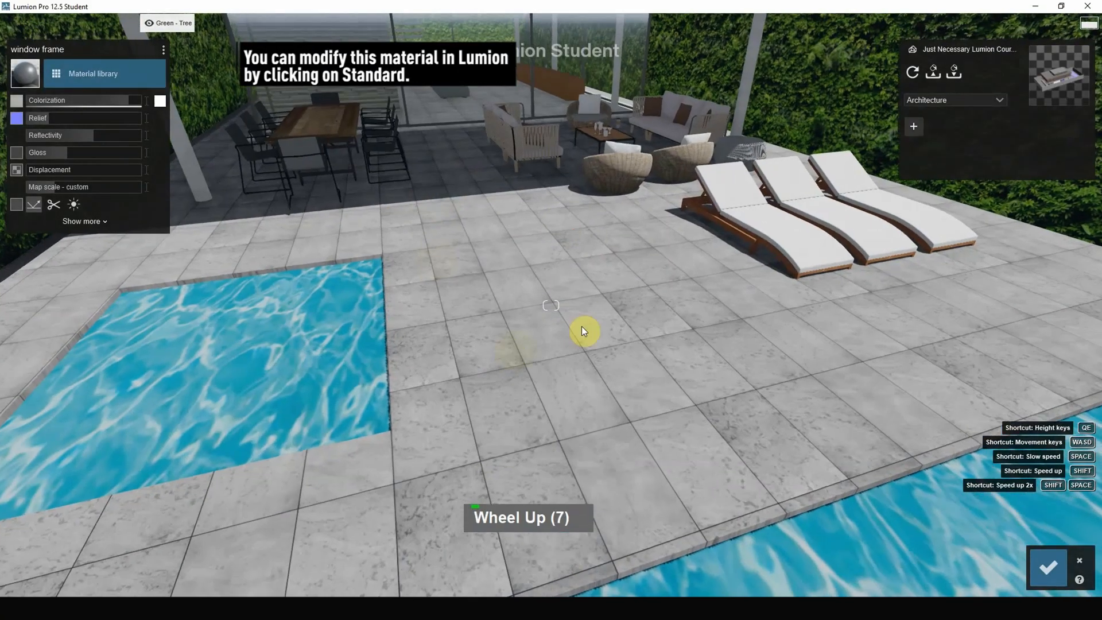
left_click(522, 301)
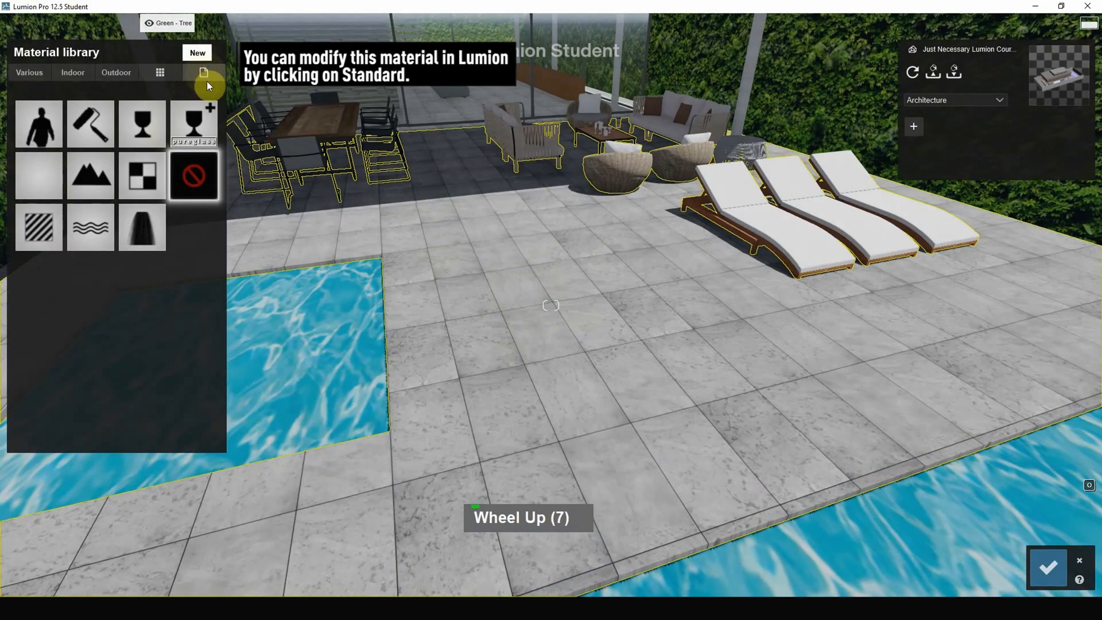
left_click(37, 231)
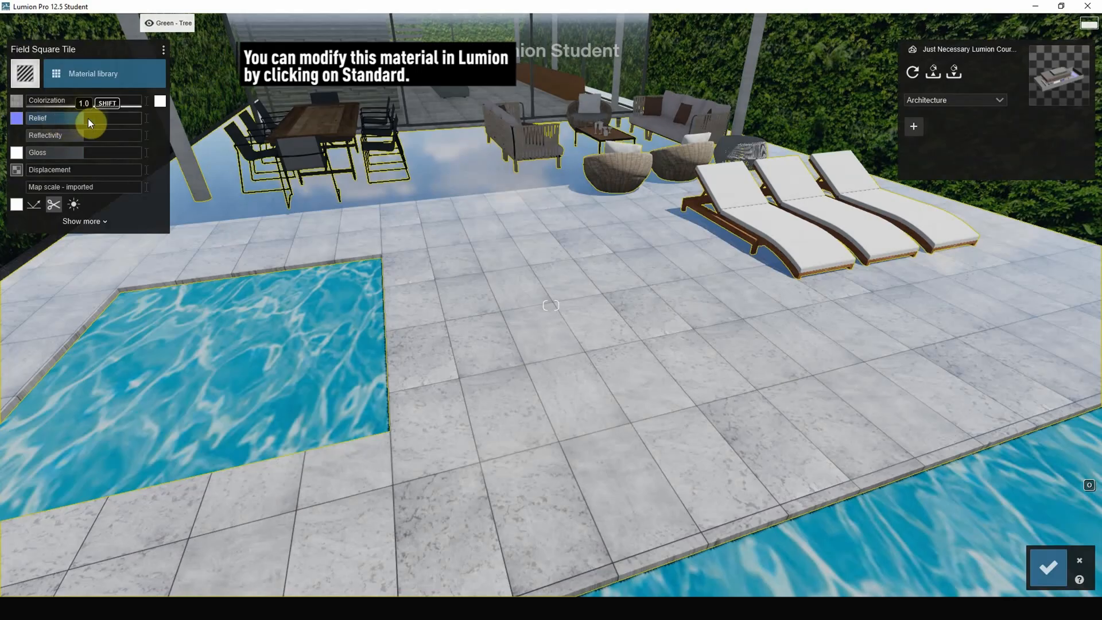
Set the terrace tile's relief to maximum, reduce its reflectivity to a minimum and set its displacement to 0.0.
scroll(480, 274, "up", 13)
scroll(483, 277, "up", 3)
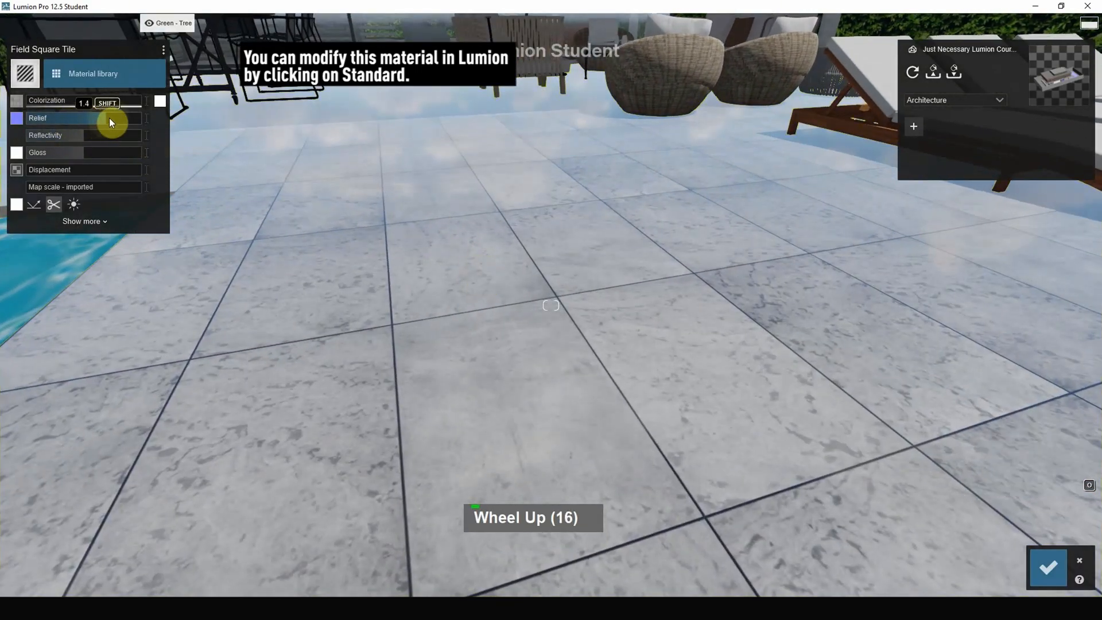
left_click_drag(74, 122, 173, 129)
right_click_drag(275, 172, 265, 140)
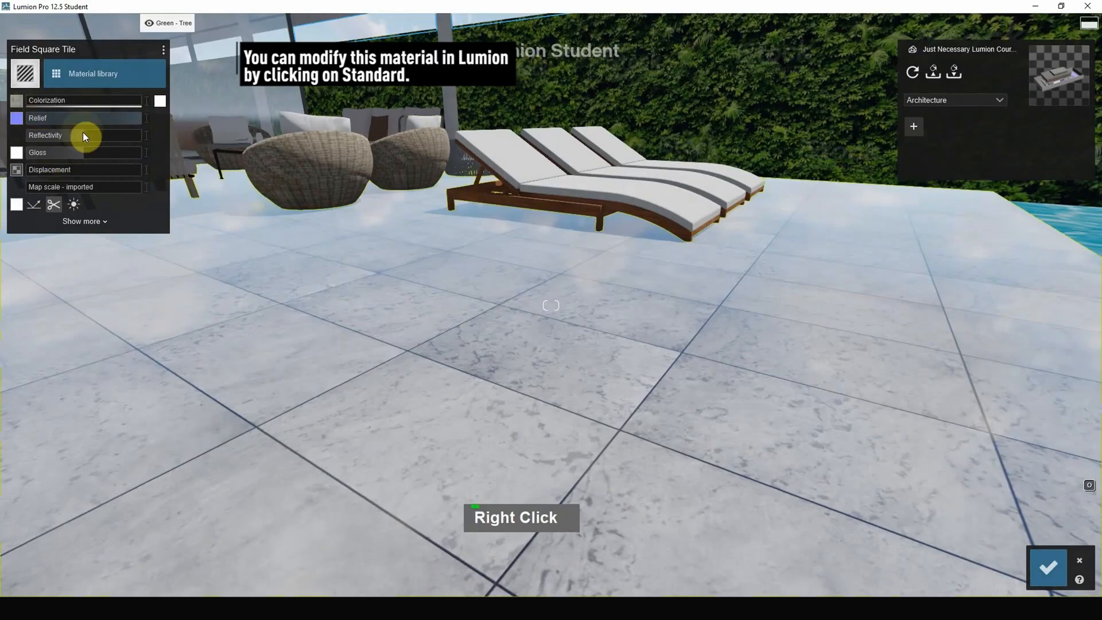
left_click_drag(78, 135, 47, 143)
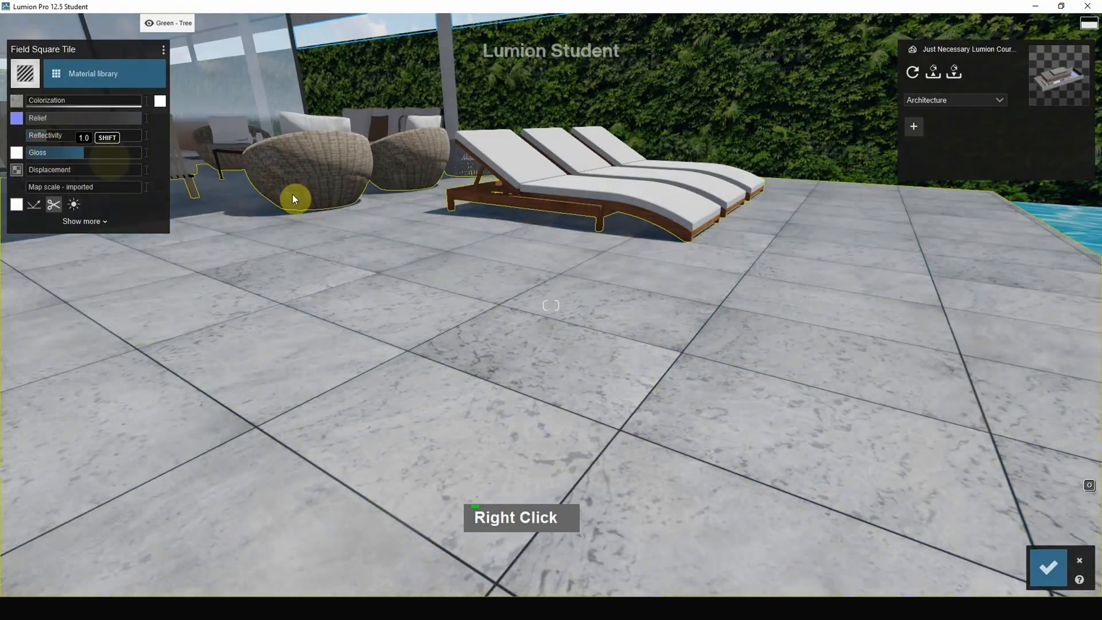
left_click_drag(43, 171, 189, 173)
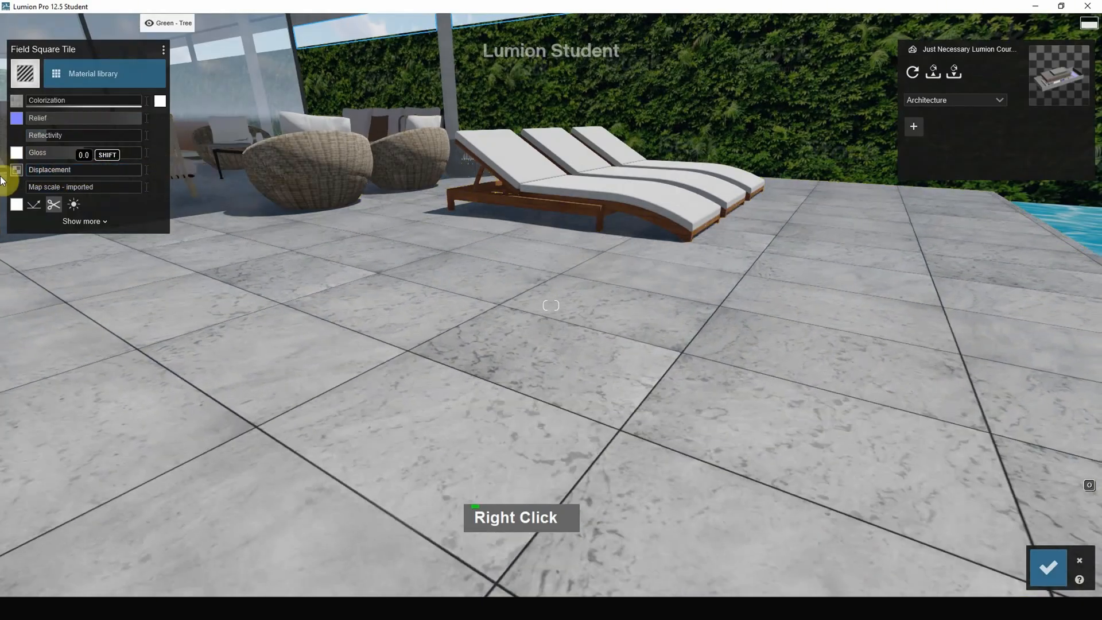
Assign the Water material to the Water Pool Light surfaces of both pools and lower its wave height.
mouse_move(836, 298)
right_mouse_down()
mouse_move(826, 301)
mouse_move(844, 308)
right_mouse_up()
scroll(844, 309, "down", 3)
scroll(876, 312, "down", 8)
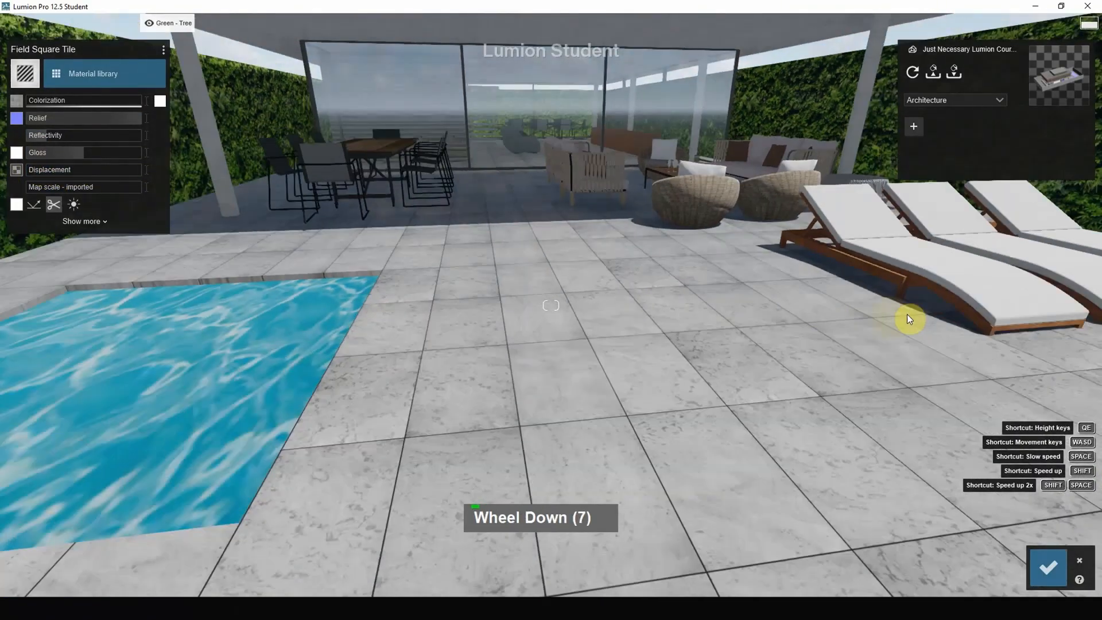
right_click_drag(970, 284, 1021, 226)
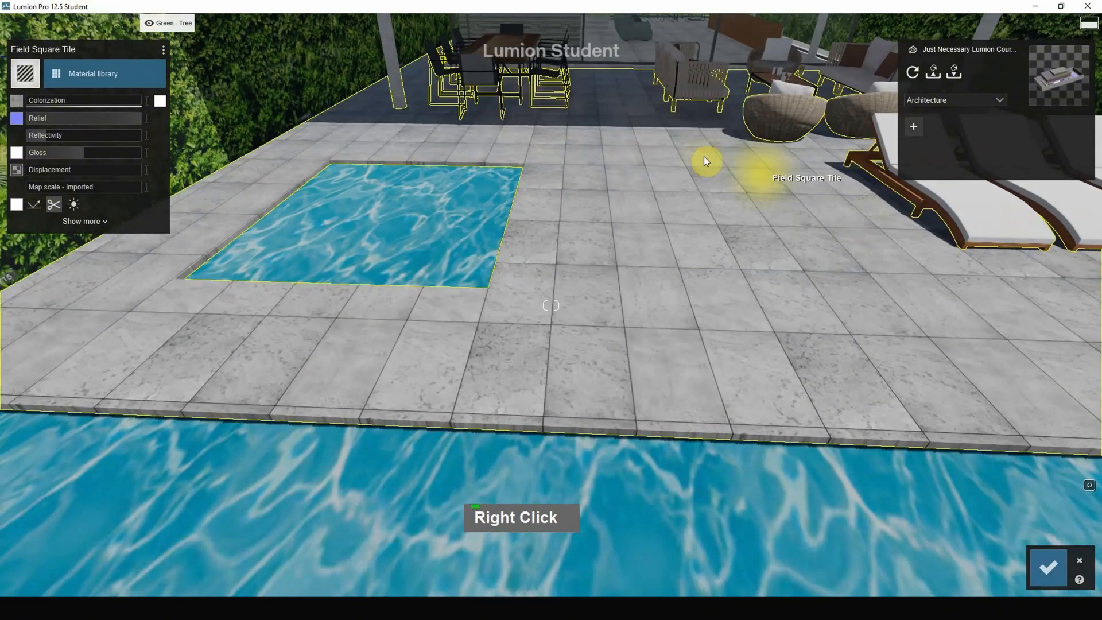
left_click(360, 226)
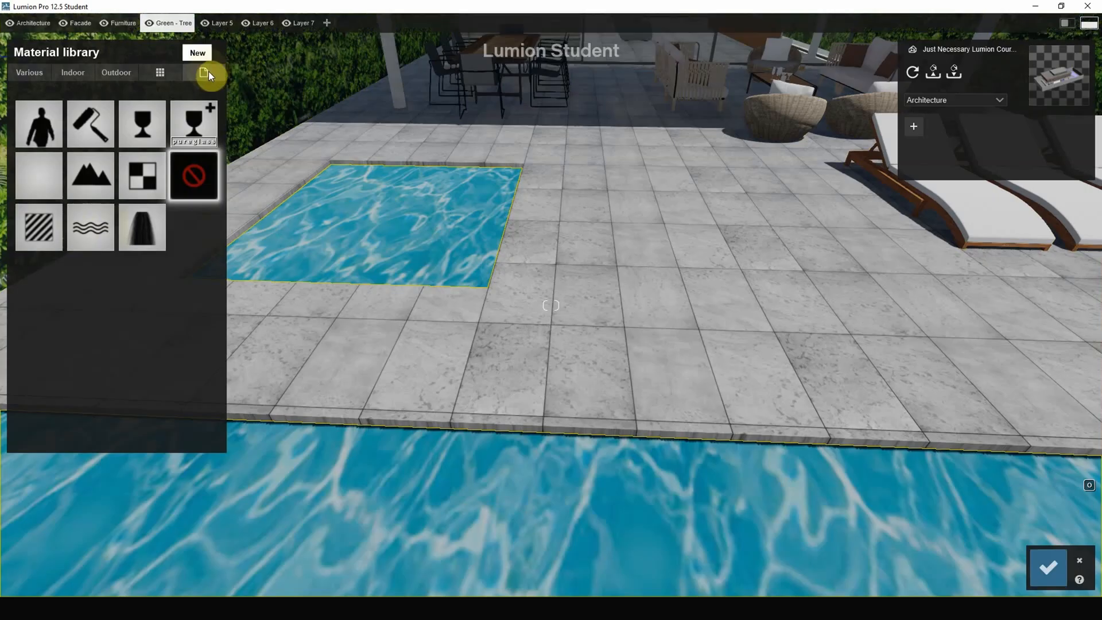
left_click(87, 235)
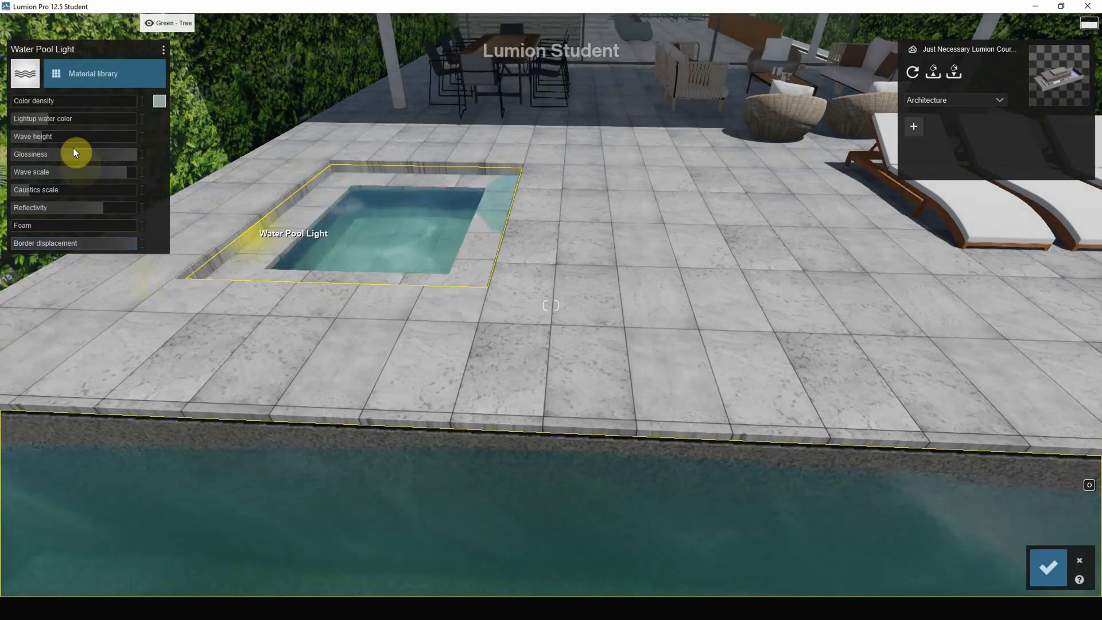
left_click_drag(52, 137, 23, 136)
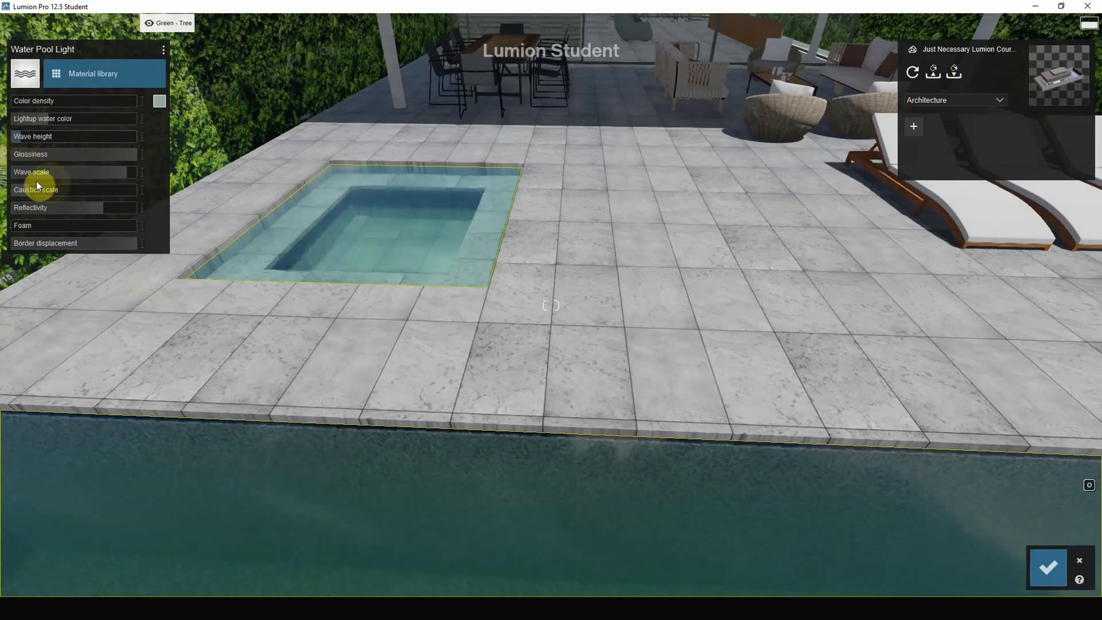
Try maximum foam on the pool water and reset the foam to 0.0.
left_click_drag(26, 225, 171, 234)
right_click_drag(171, 234, 629, 270)
scroll(629, 270, "down", 7)
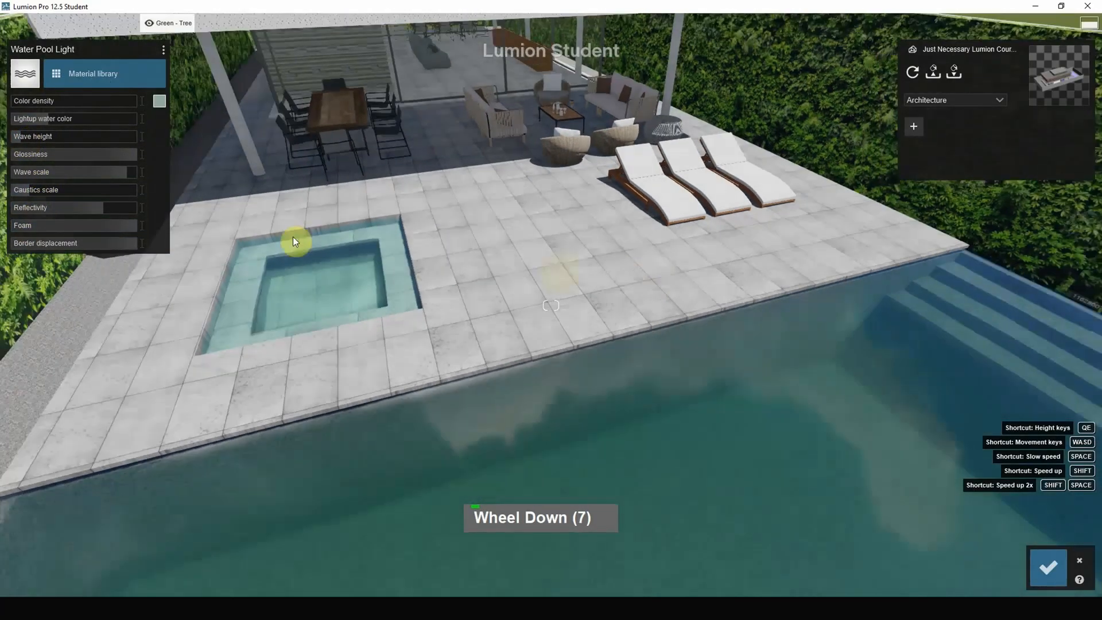
left_click_drag(50, 214, 12, 225)
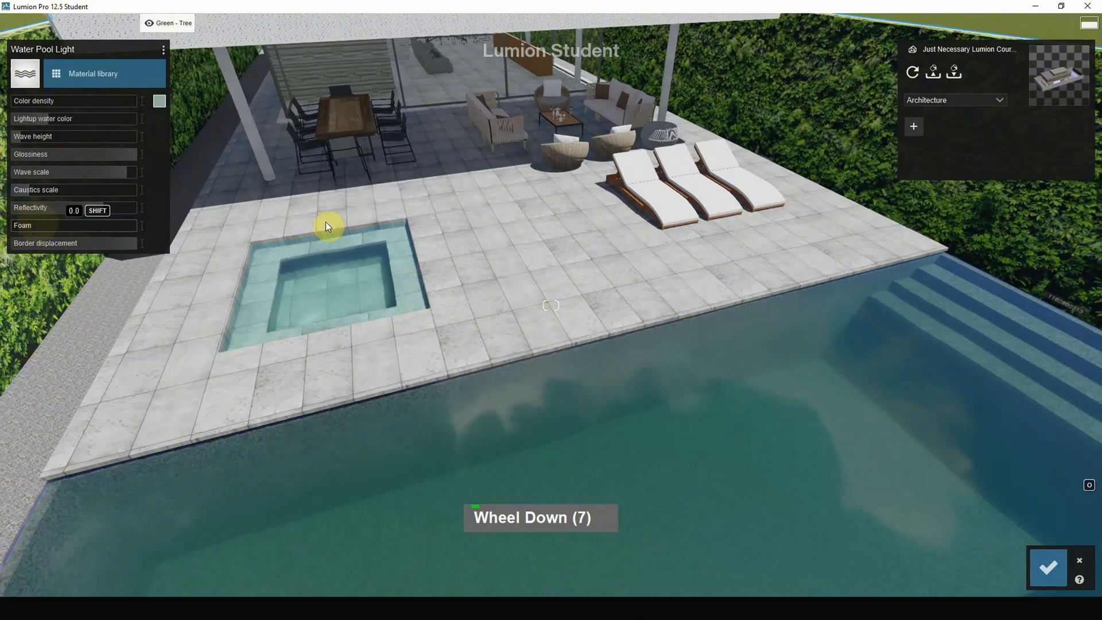
Apply the indoor fabric Carpet 005 2048 to the sun loungers' cushions and raise its white colorization.
right_click_drag(325, 221, 723, 363)
scroll(723, 363, "up", 5)
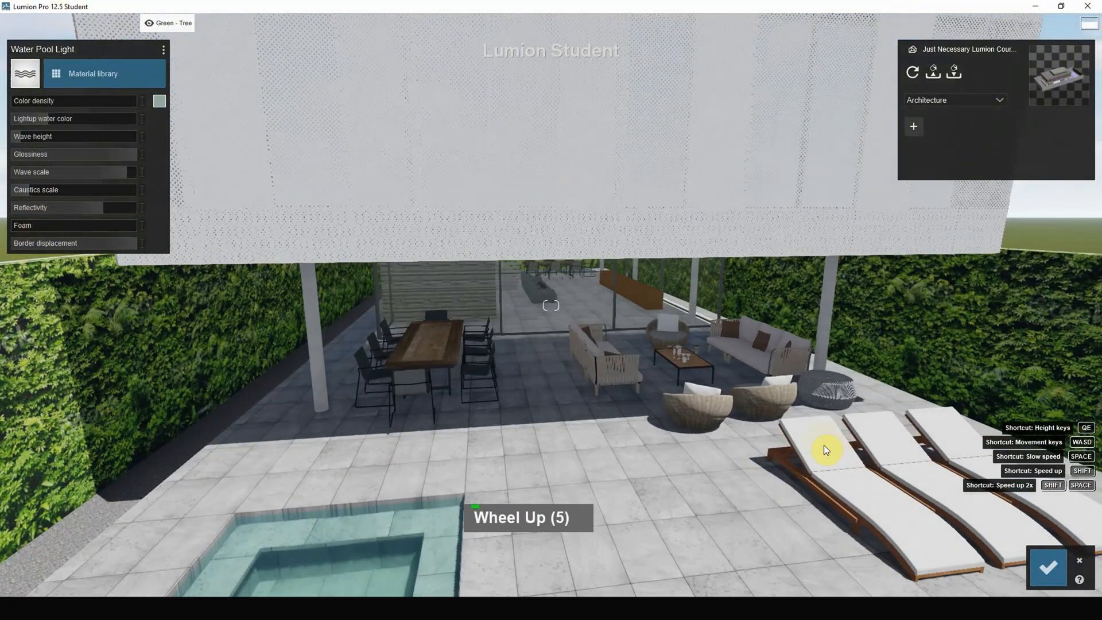
left_click(824, 446)
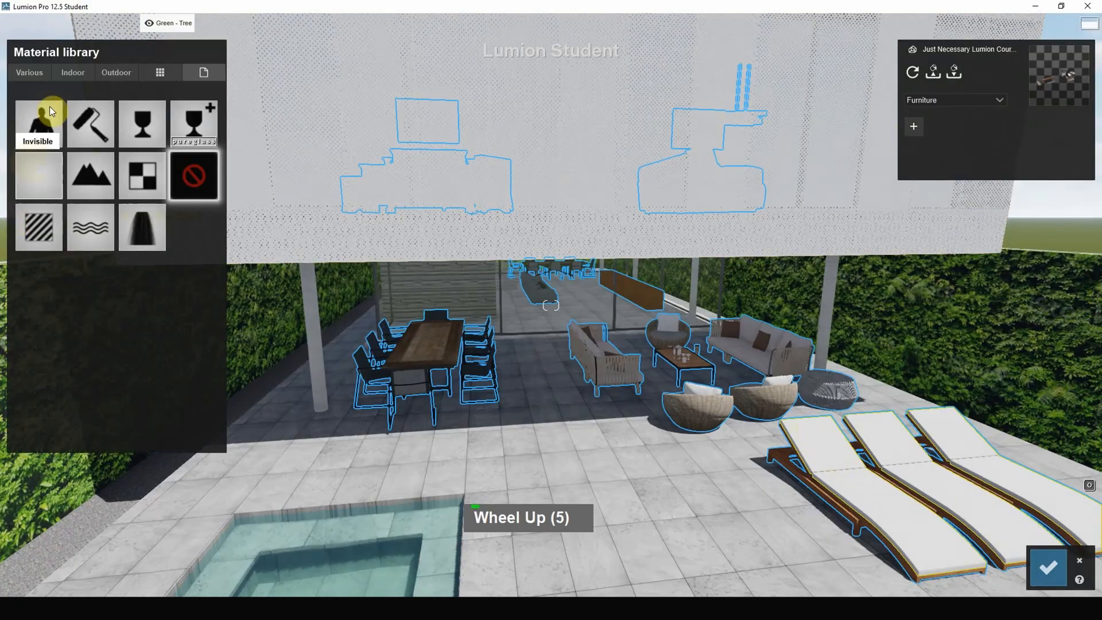
left_click(68, 73)
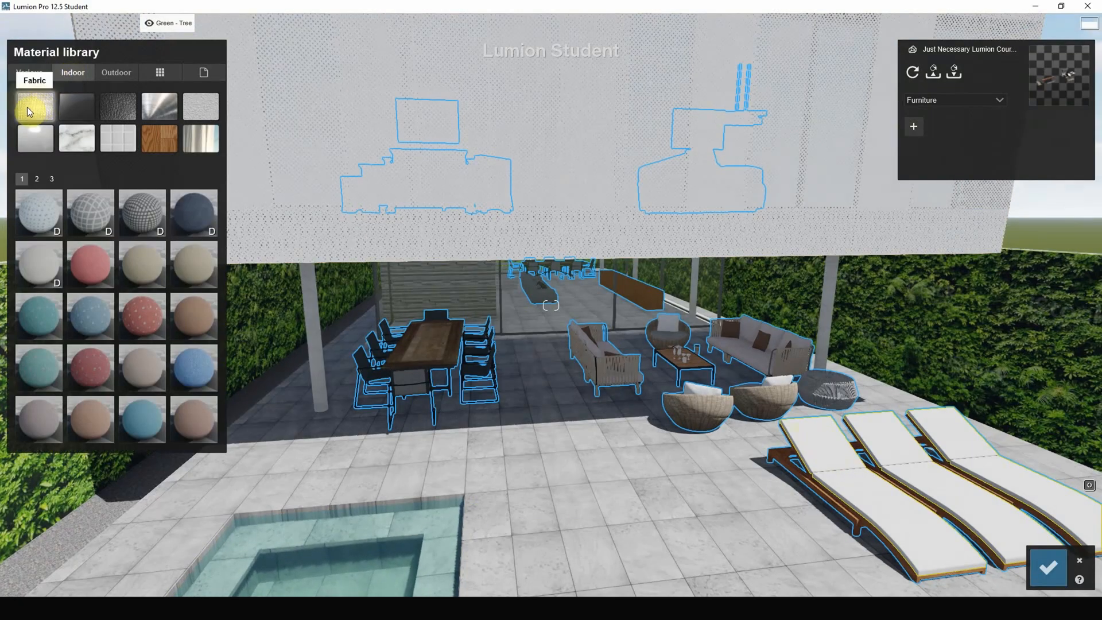
left_click(39, 265)
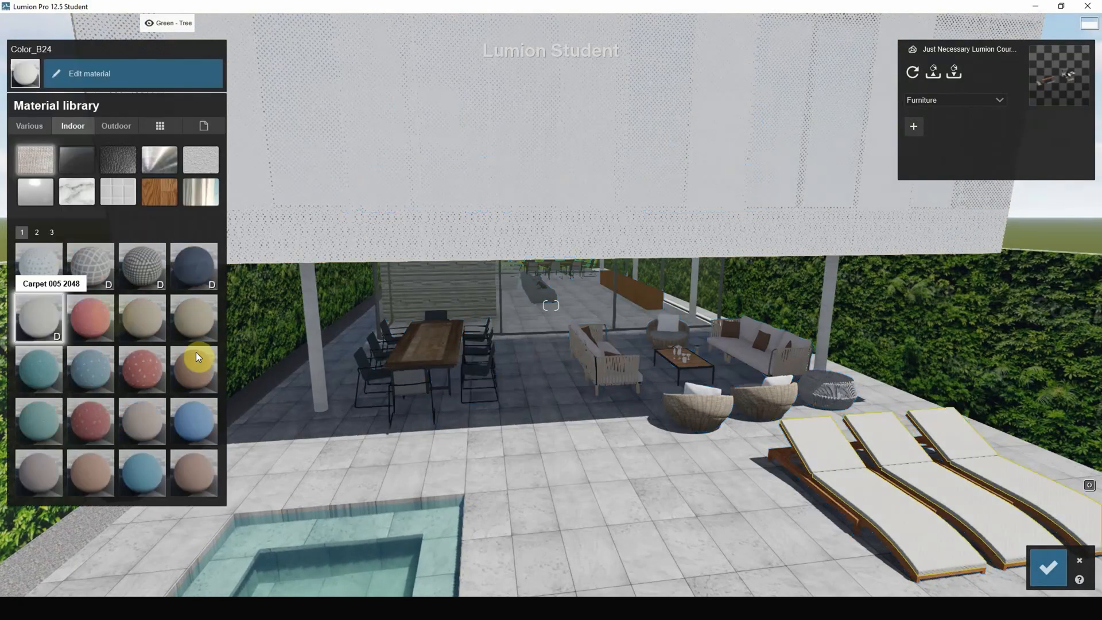
left_click(886, 513)
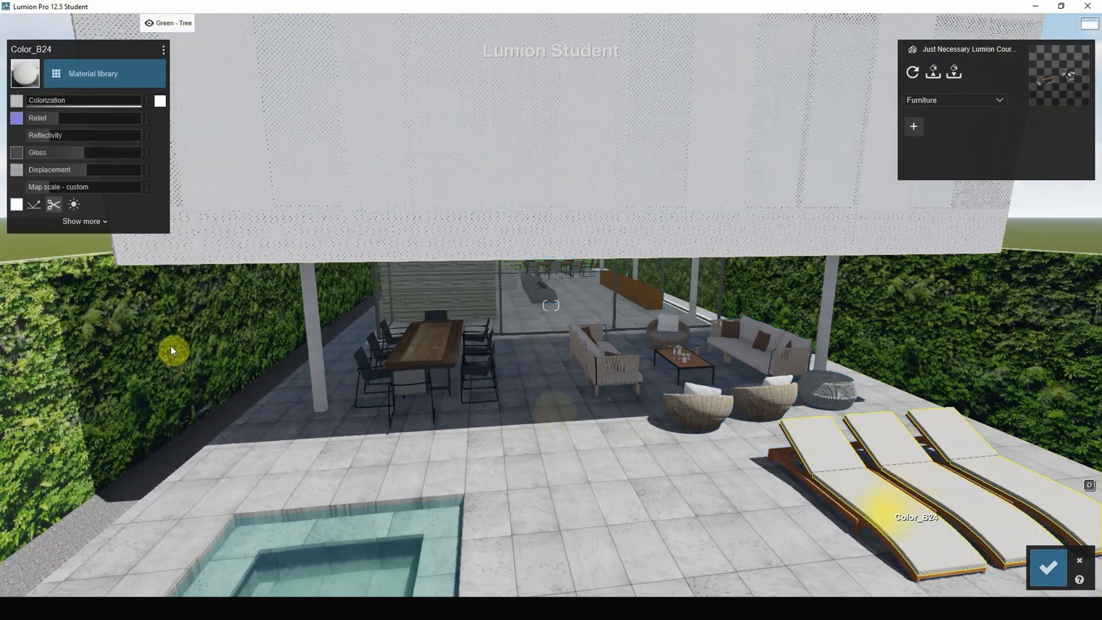
Apply the Carpet 005 2048 fabric to the terrace sofa cushions and raise its white colorization.
left_click(733, 365)
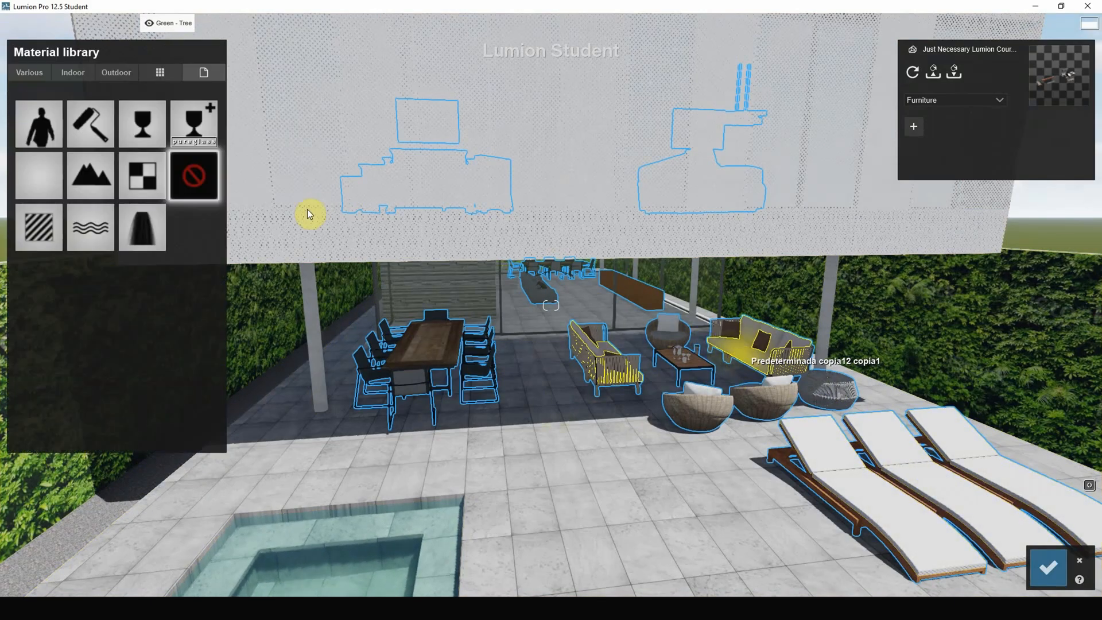
left_click(73, 73)
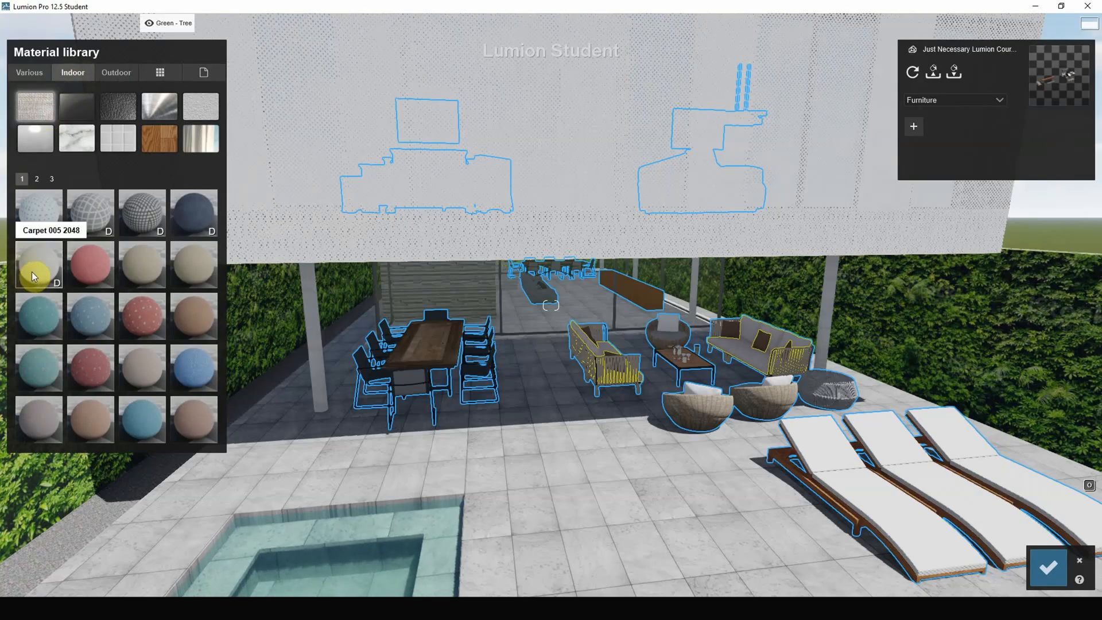
scroll(865, 376, "up", 9)
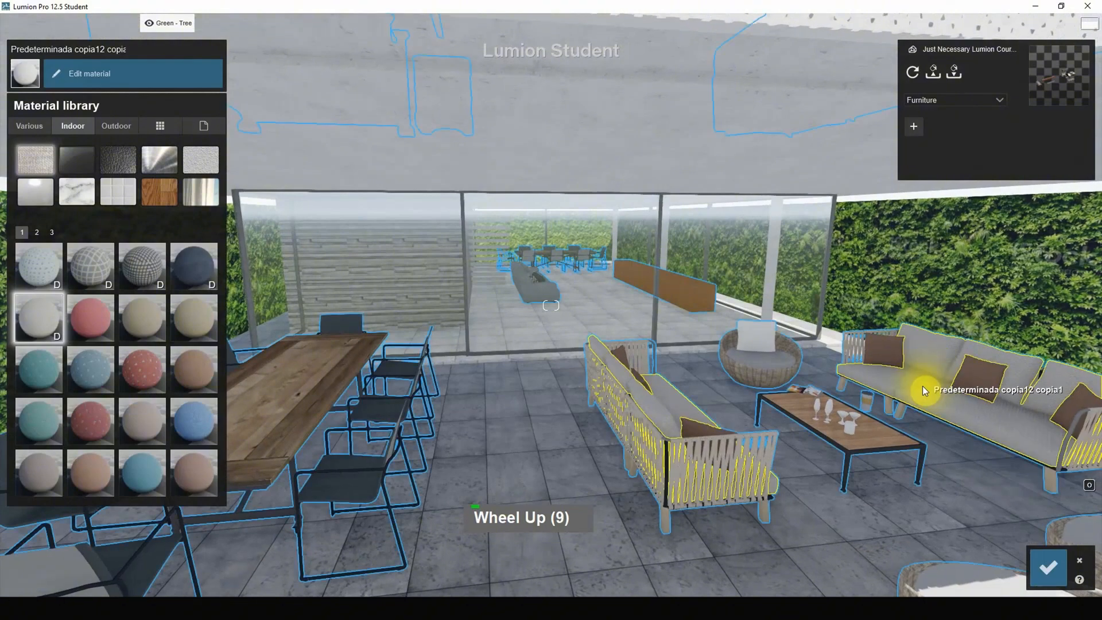
left_click(922, 386)
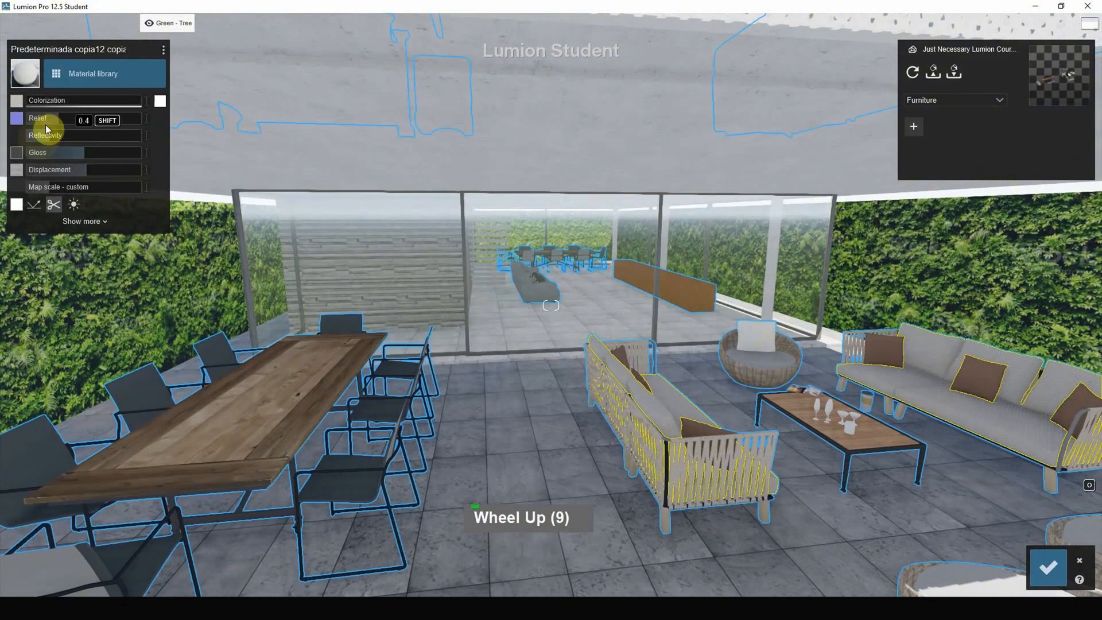
left_click_drag(45, 106, 211, 202)
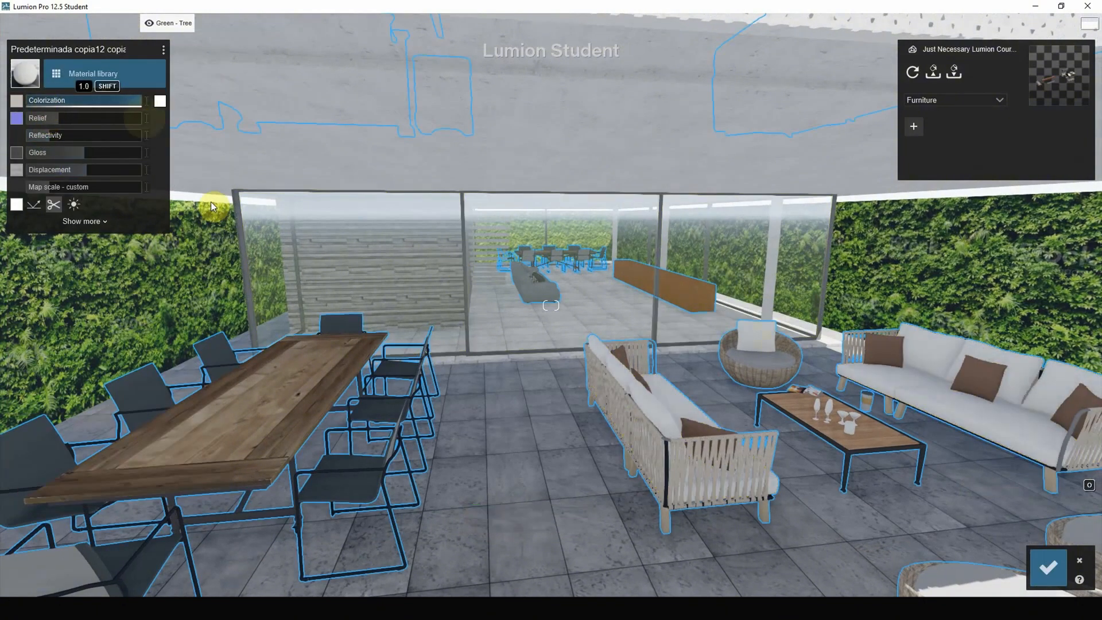
Apply the Carpet 005 2048 fabric to the terrace dining chairs and raise its white colorization to nearly maximum.
left_click(357, 487)
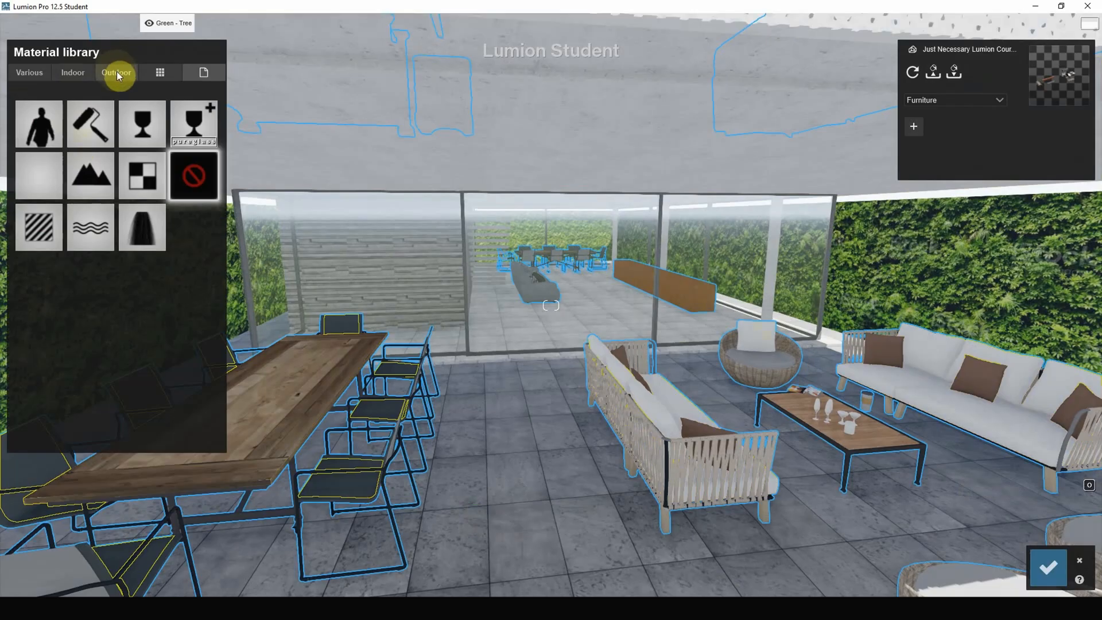
left_click(116, 71)
left_click(72, 72)
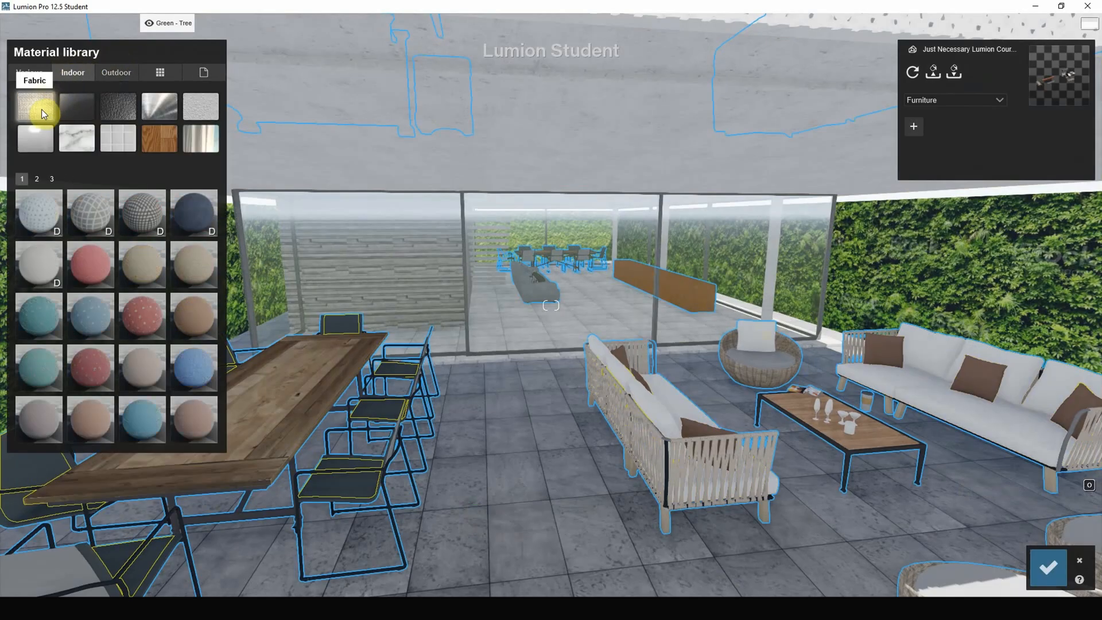
left_click(36, 178)
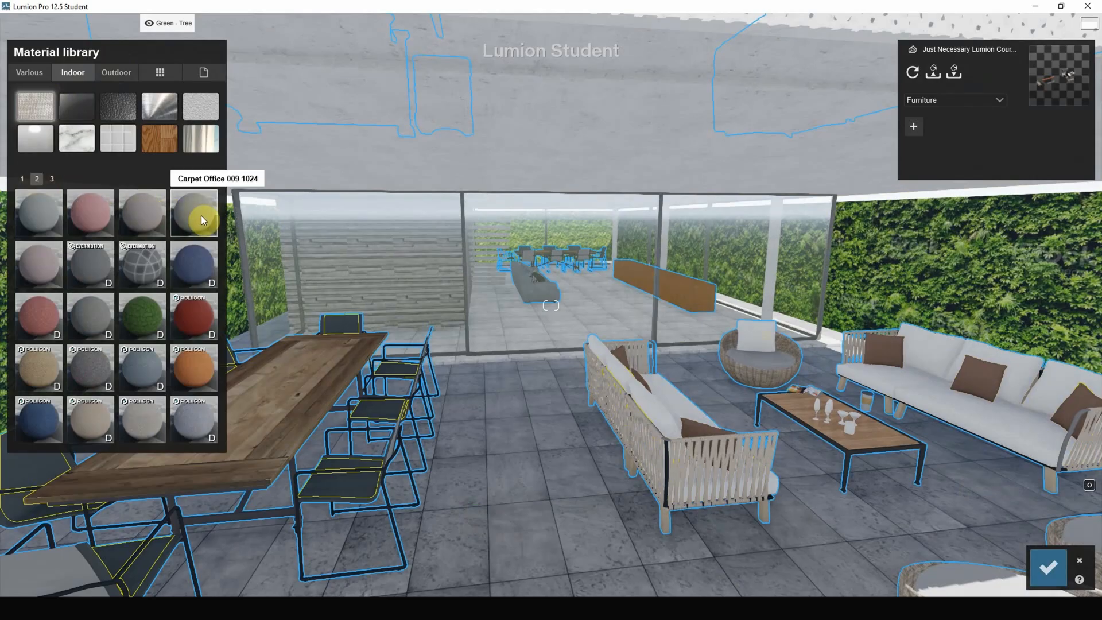
left_click(53, 179)
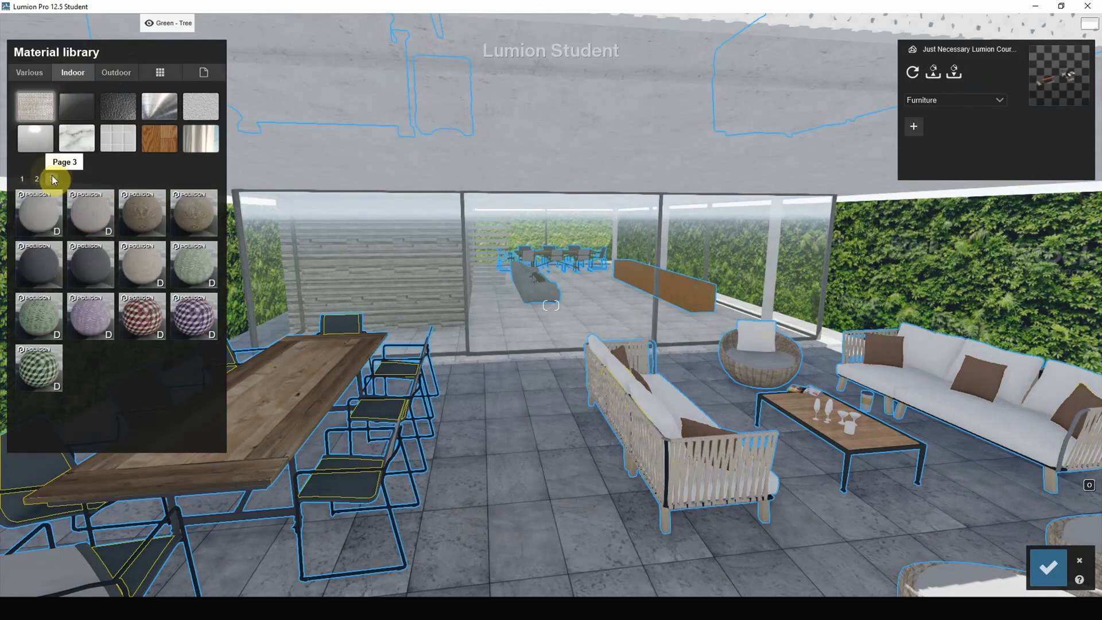
left_click(22, 178)
left_click(38, 264)
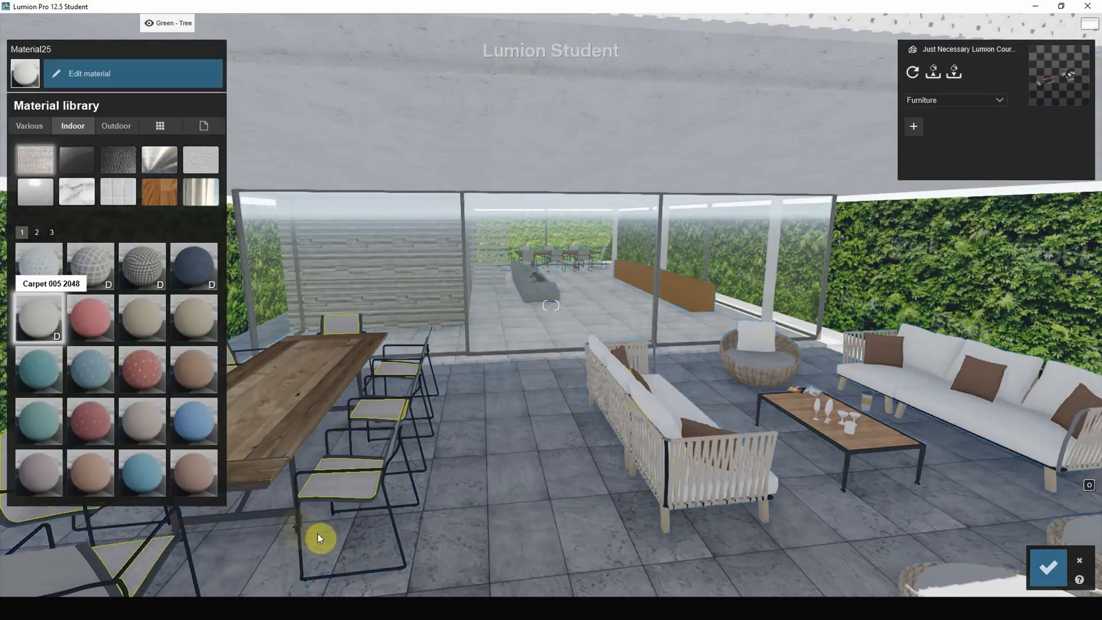
left_click(345, 490)
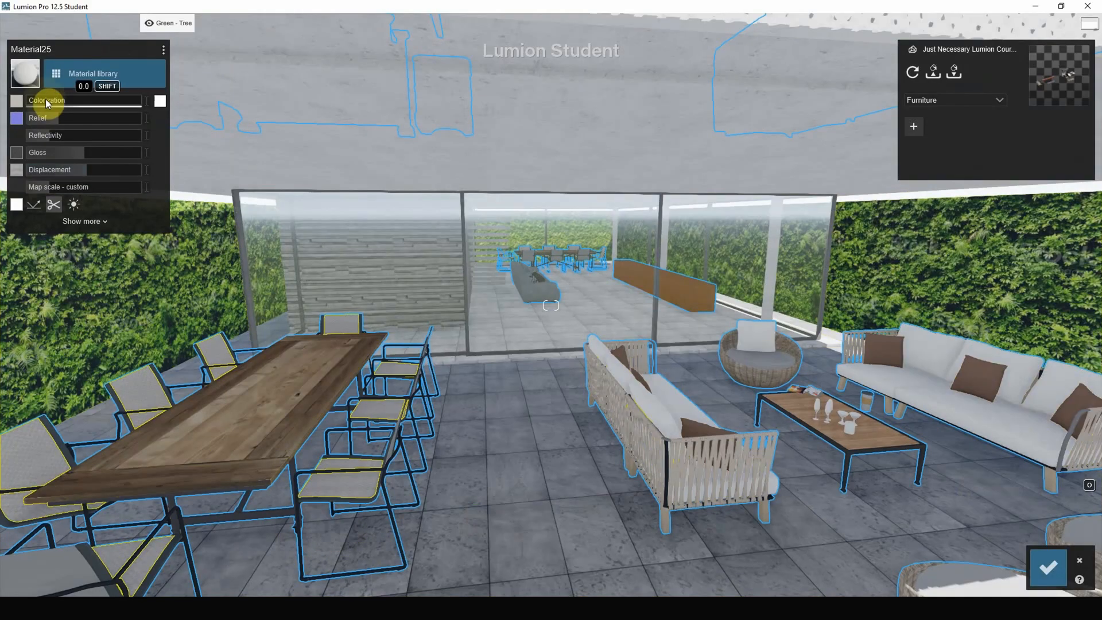
left_click_drag(49, 104, 126, 116)
Apply the indoor fabric Carpet 005 2048 to the curtains of the upstairs bedroom window.
scroll(610, 423, "down", 3)
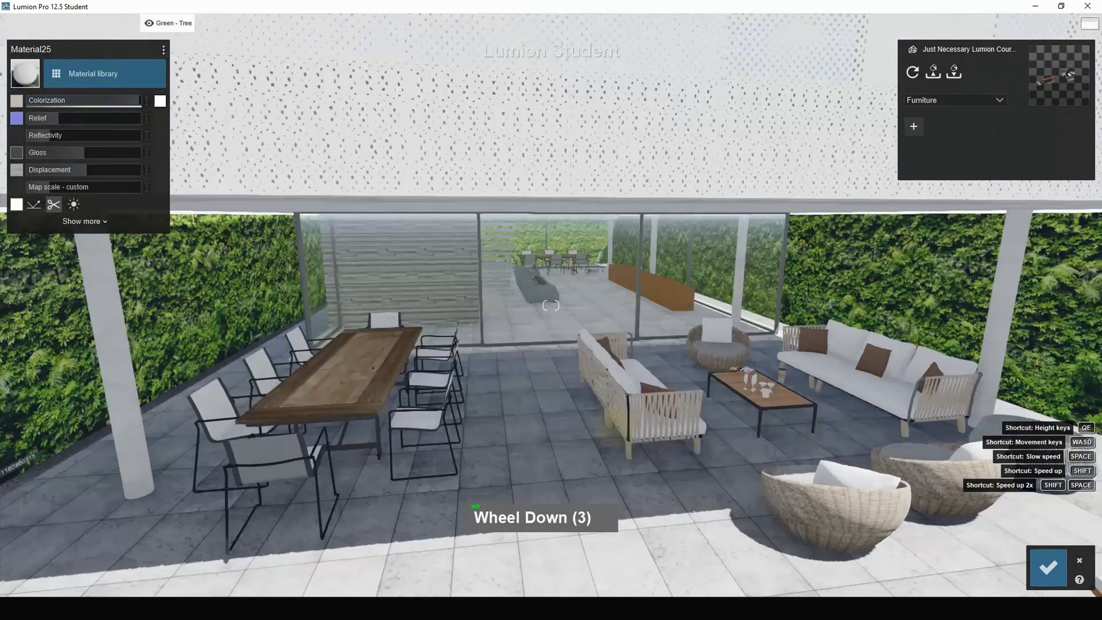
right_click_drag(611, 424, 698, 313)
scroll(677, 319, "up", 4)
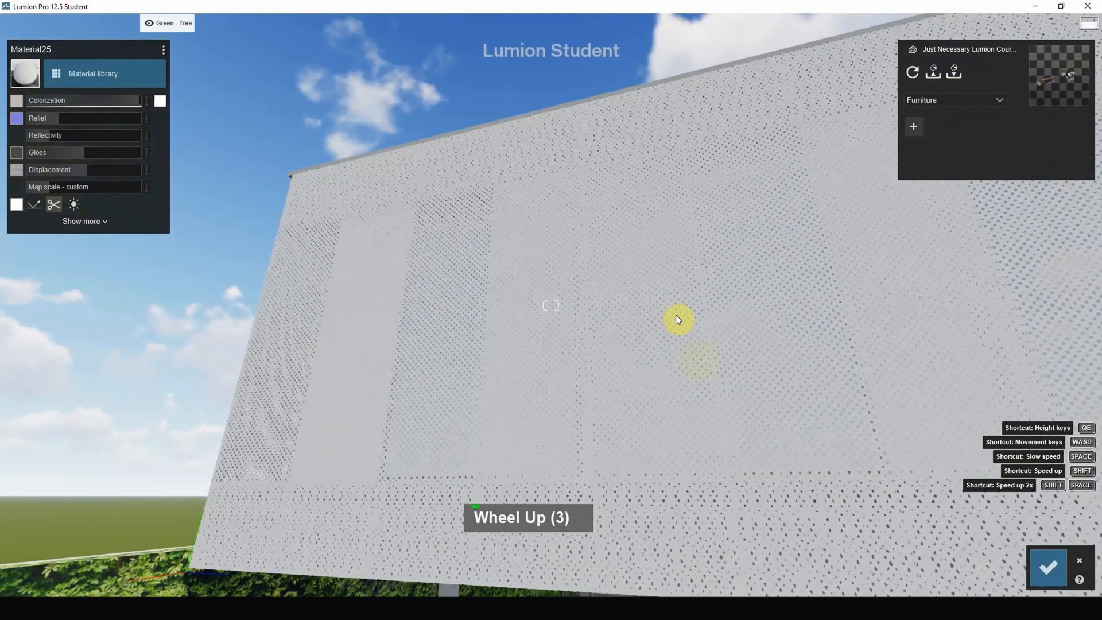
right_click_drag(699, 381, 756, 570)
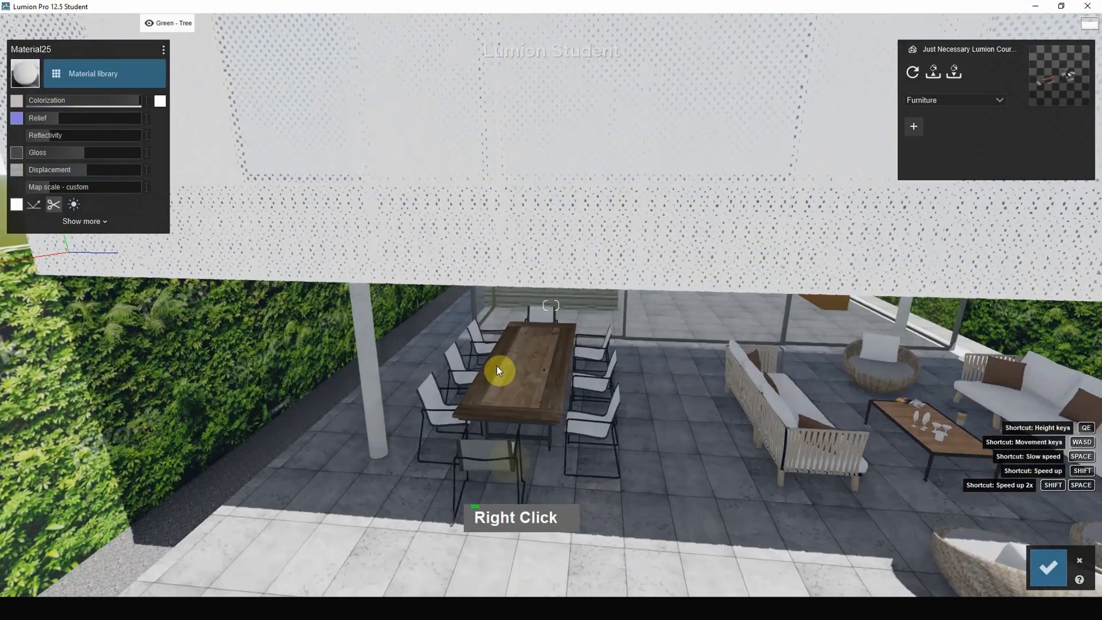
scroll(470, 121, "up", 5)
right_click_drag(539, 167, 837, 244)
key("q")
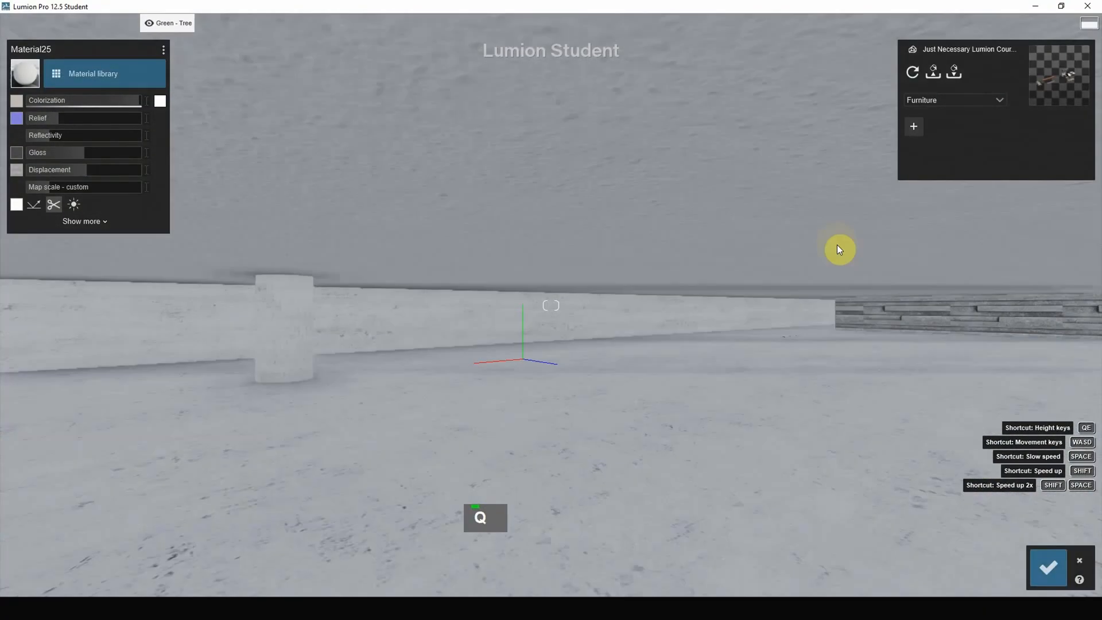
left_click(232, 223)
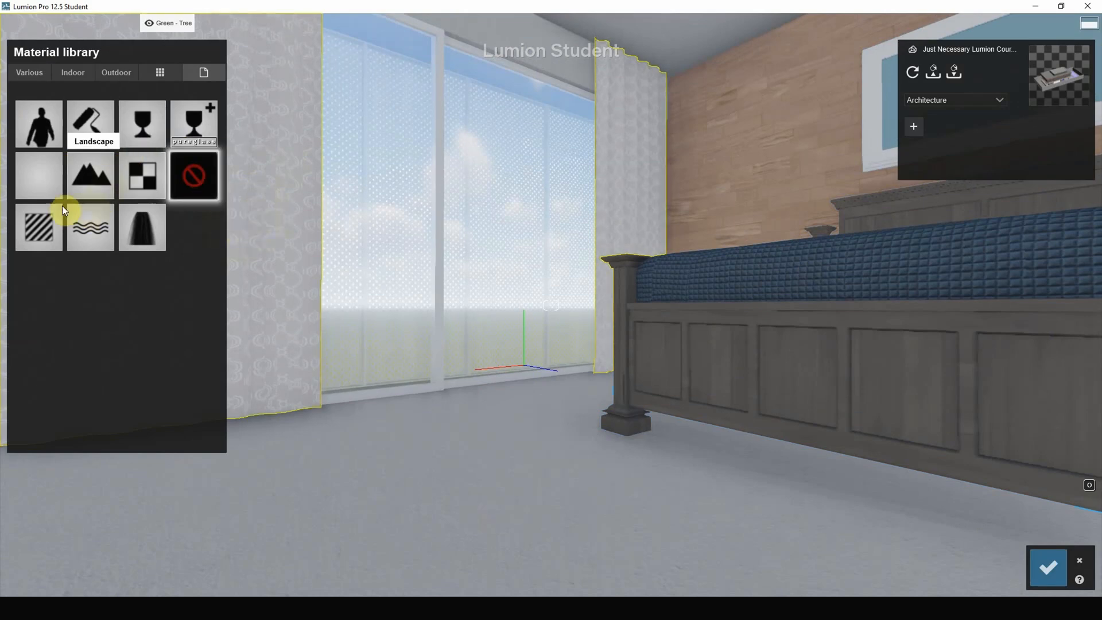
left_click(73, 73)
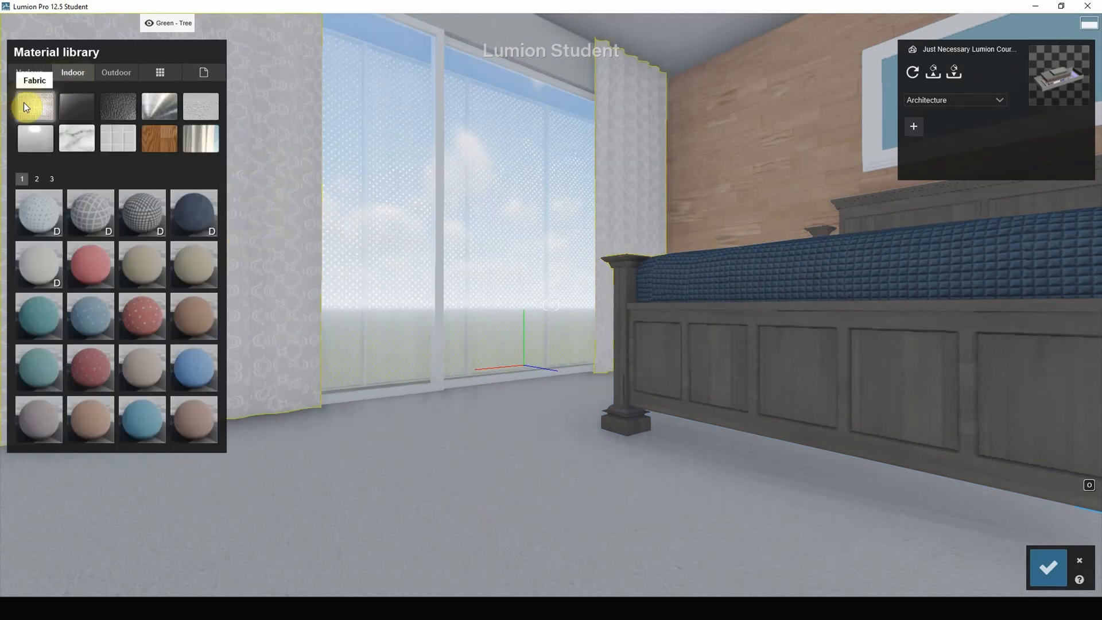
left_click(640, 142)
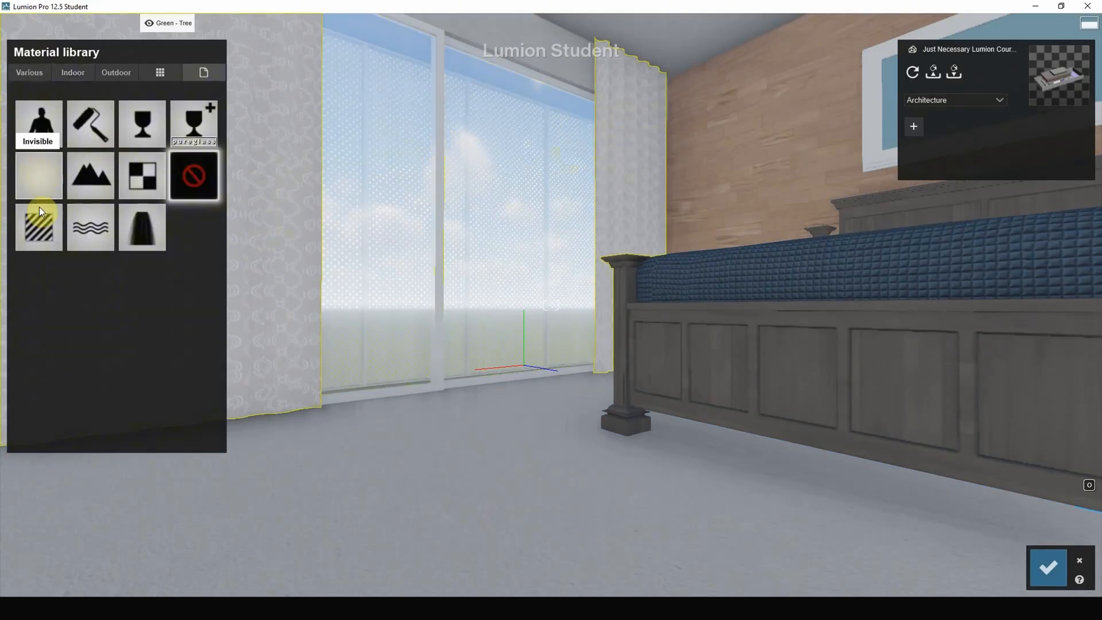
left_click(83, 72)
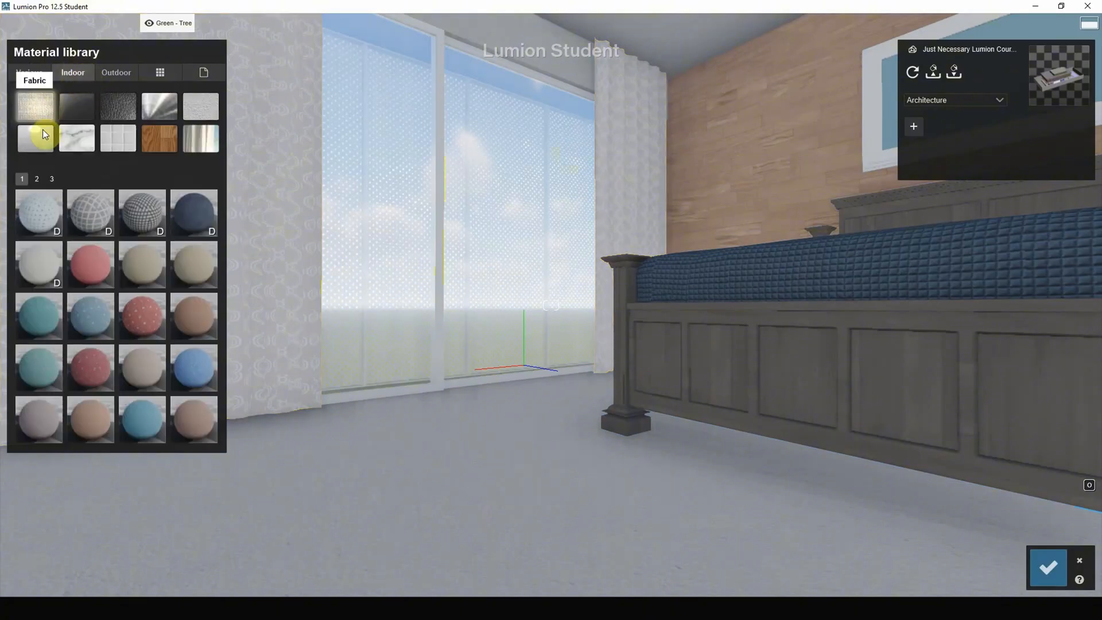
left_click(55, 275)
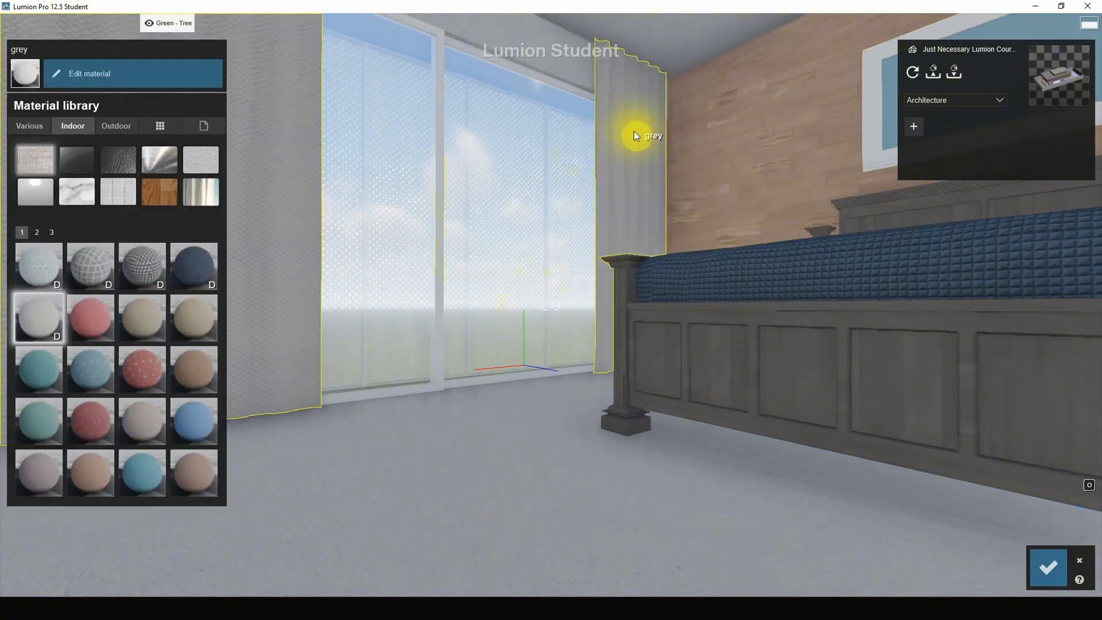
Try the Carpet 001 2048 and Carpet 003 2048 fabrics on the bedroom curtains and return to Carpet 005 2048.
left_click(634, 131)
left_click(56, 72)
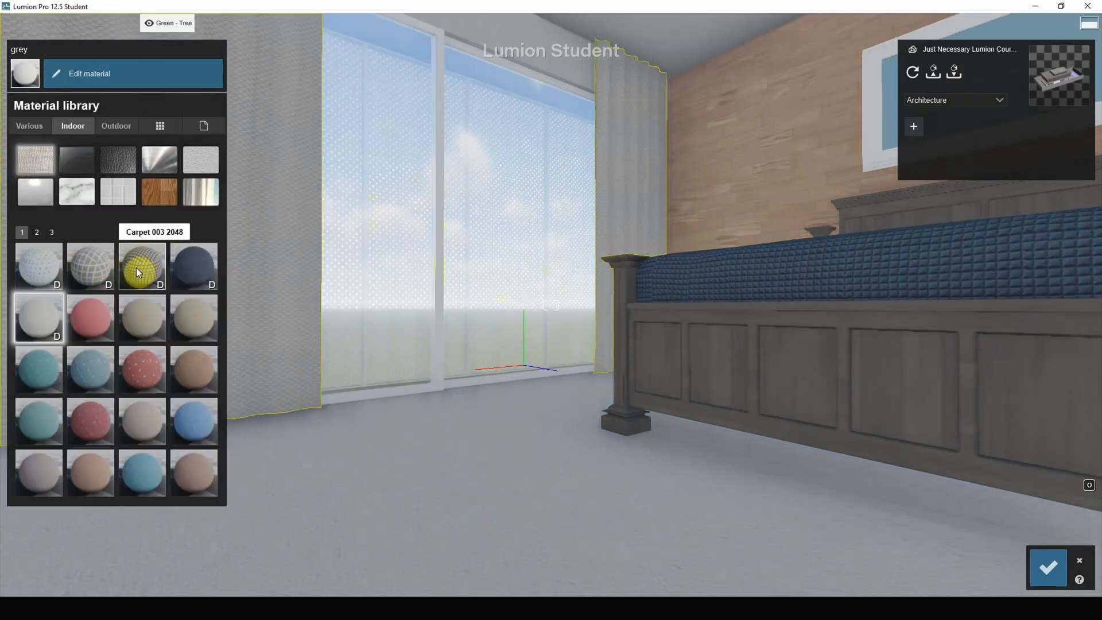
left_click(47, 267)
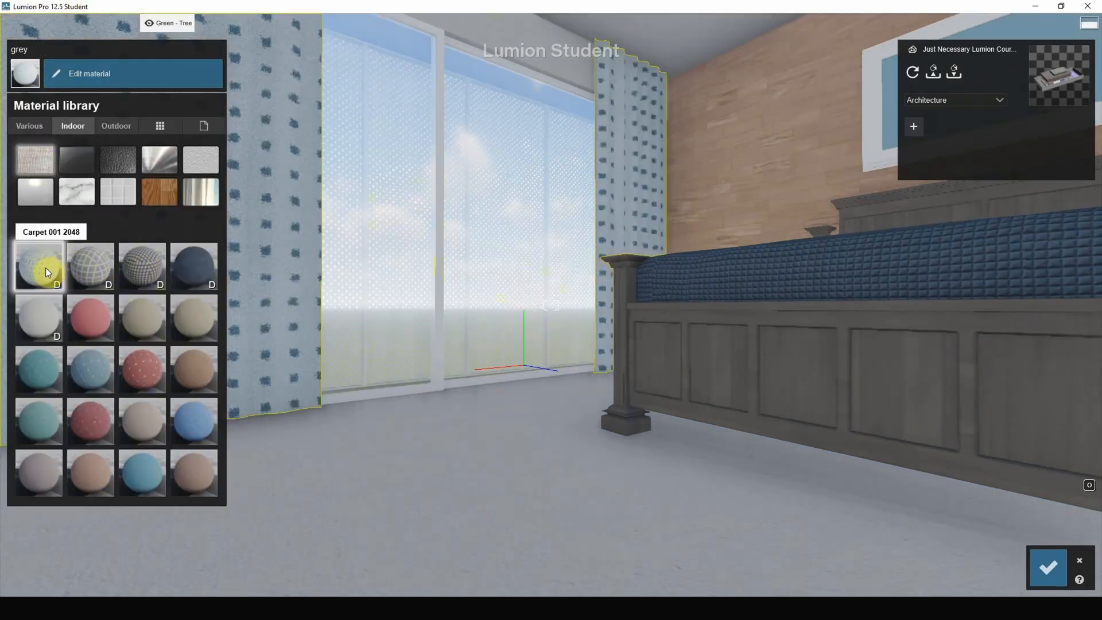
left_click(94, 268)
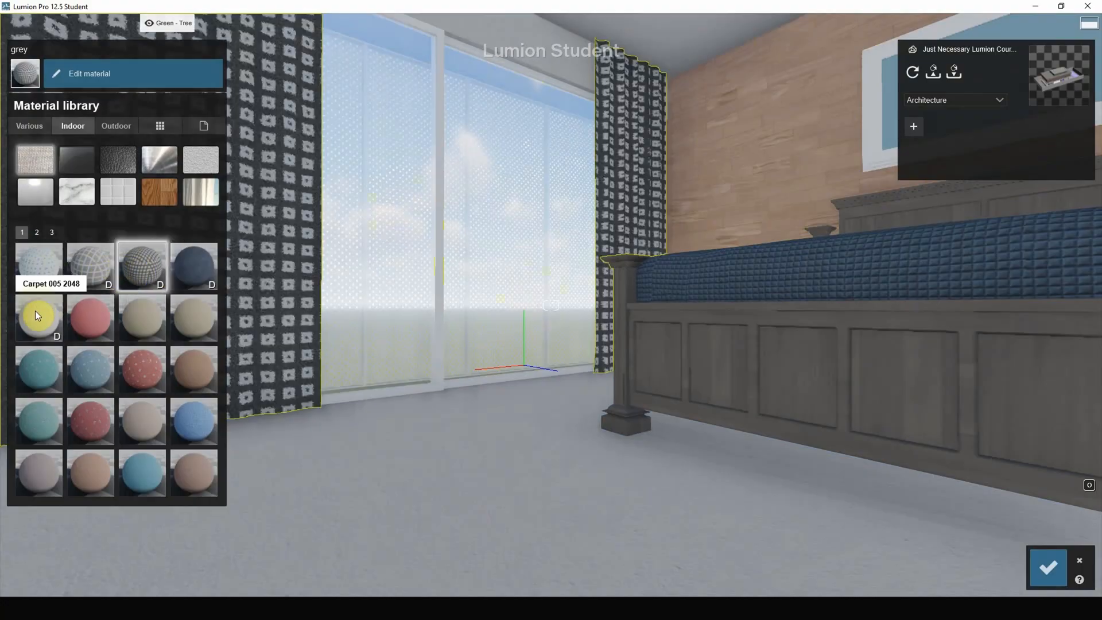
left_click(36, 311)
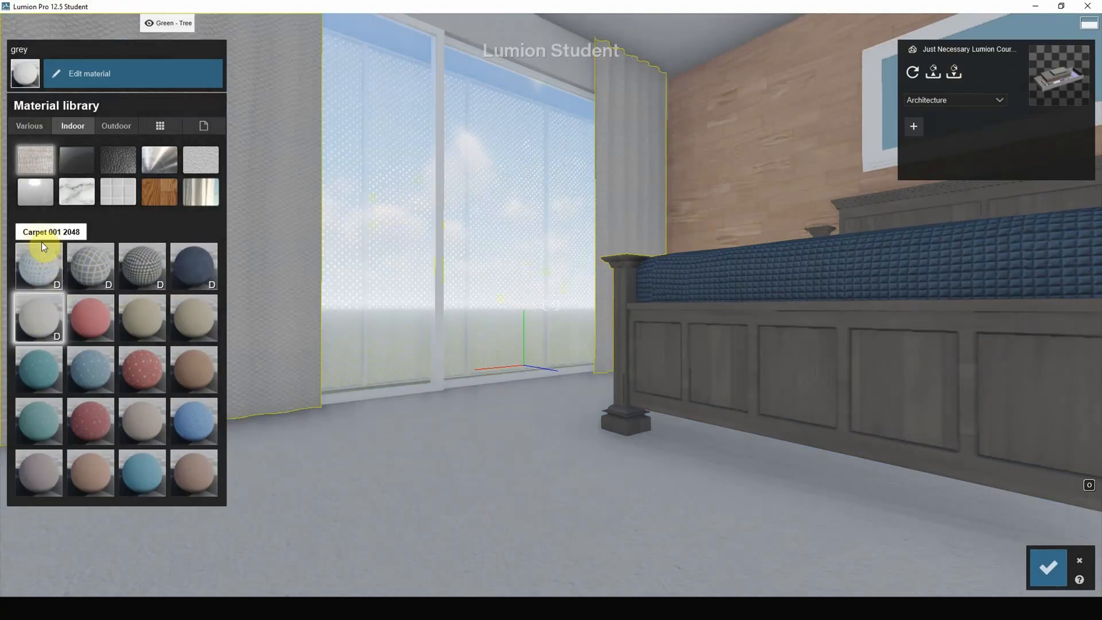
left_click(36, 231)
left_click(51, 231)
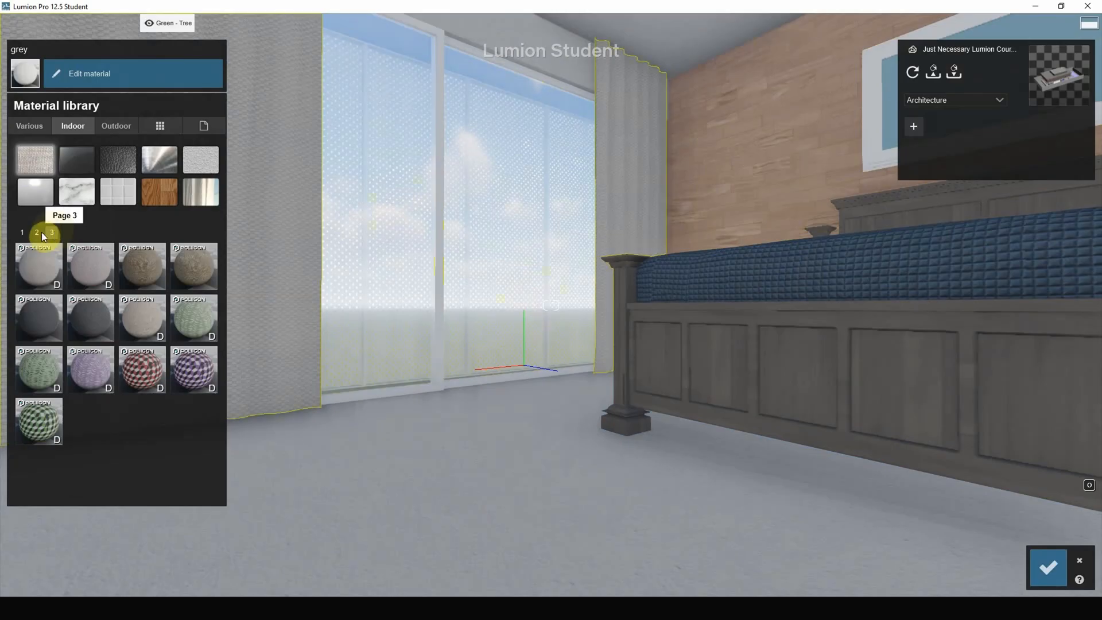
left_click(21, 234)
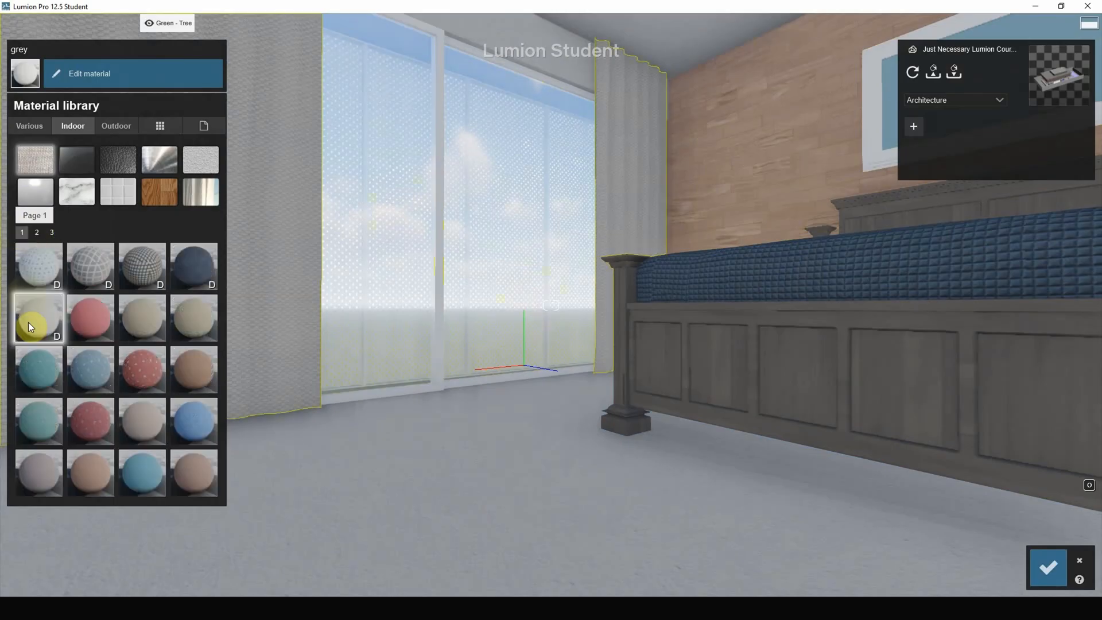
Raise the white colorization of the bedroom curtains' fabric to lighten it.
left_click(248, 262)
left_click(86, 342)
left_click_drag(46, 103, 123, 108)
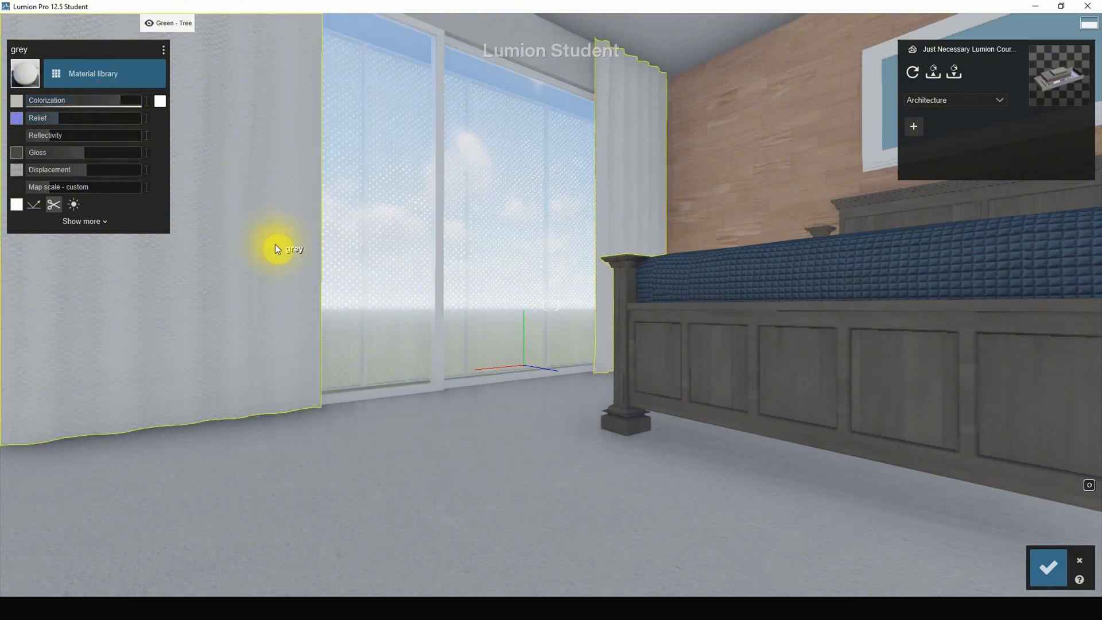
Apply the indoor tile material Polii Tiles32 VAR1 2k to the textured wall beside the ground-floor staircase.
right_click(515, 265)
right_click_drag(515, 265, 500, 241)
scroll(500, 223, "down", 7)
scroll(504, 224, "down", 7)
scroll(474, 267, "up", 4)
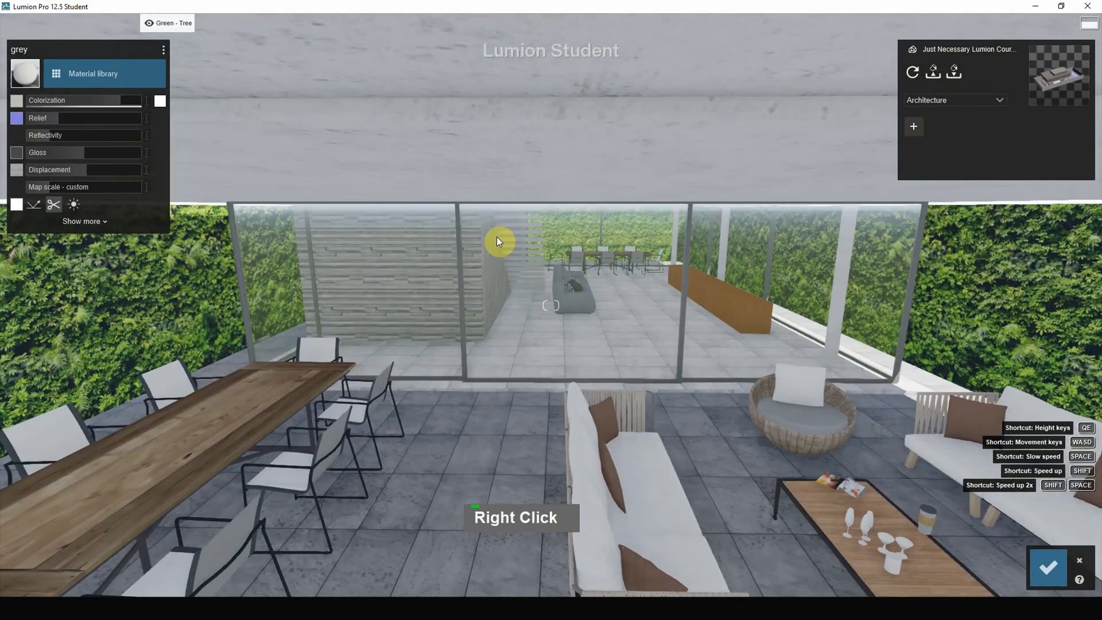
scroll(466, 250, "up", 7)
scroll(463, 246, "up", 7)
scroll(464, 241, "up", 1)
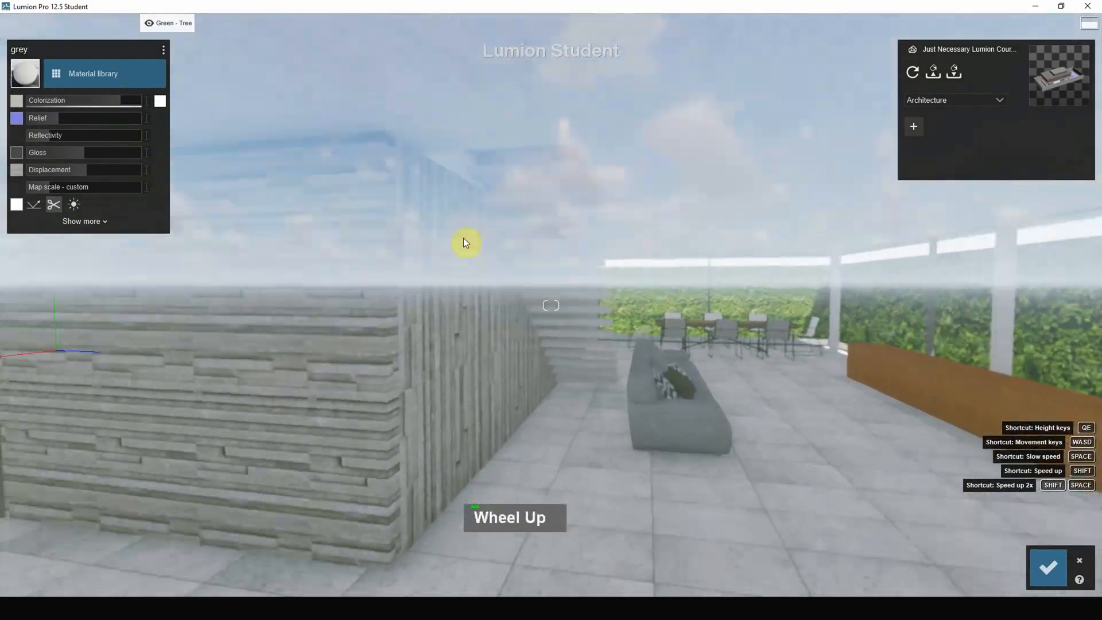
right_click_drag(510, 243, 487, 269)
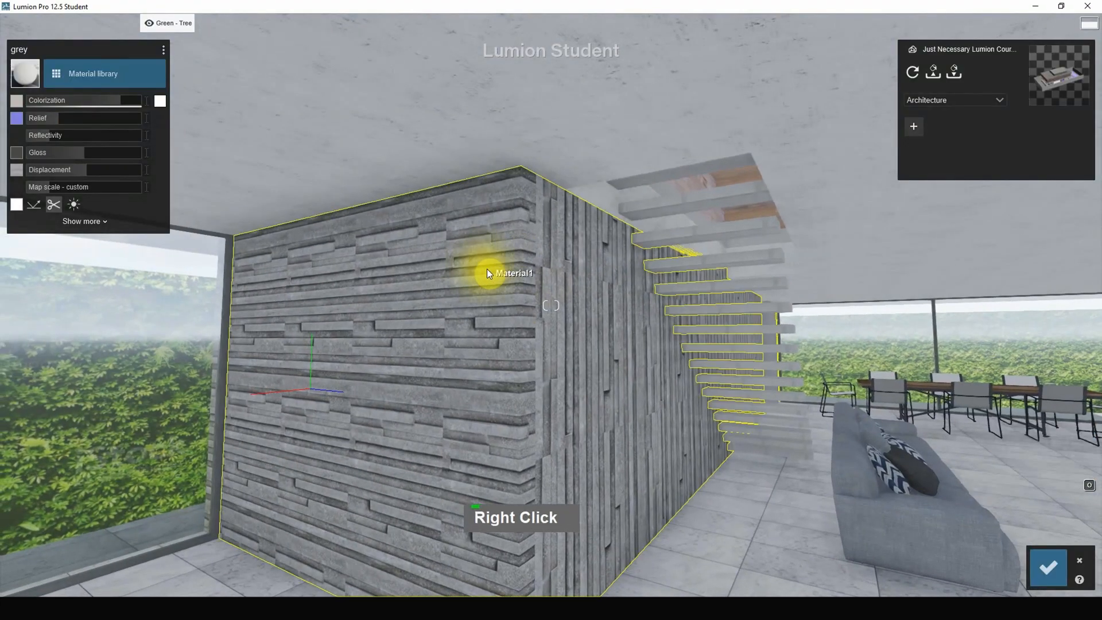
left_click(499, 259)
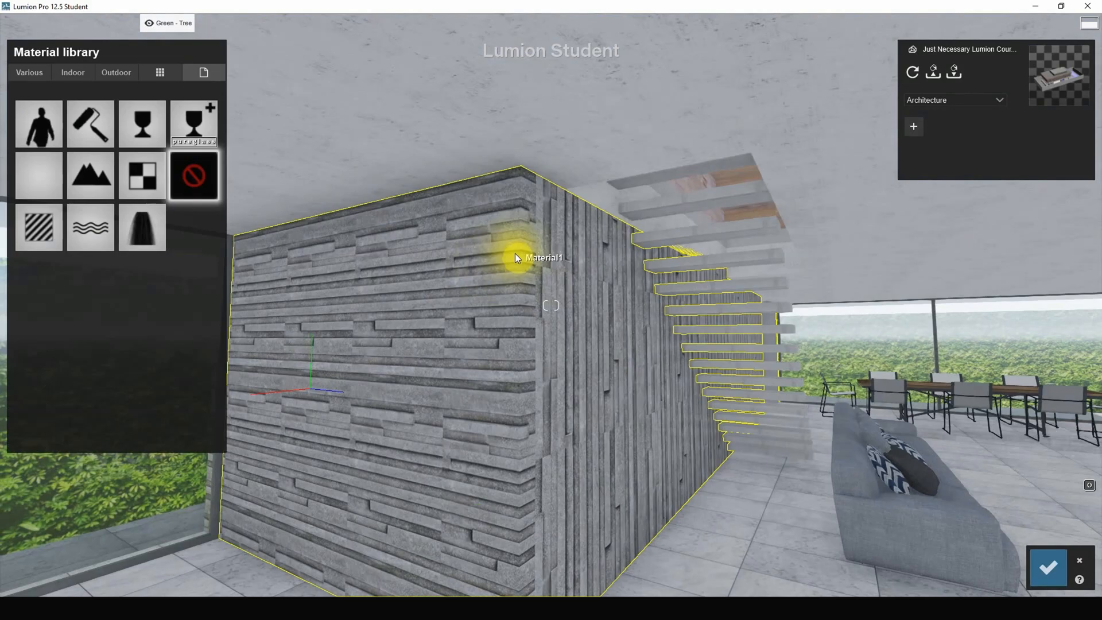
left_click(73, 73)
left_click(125, 139)
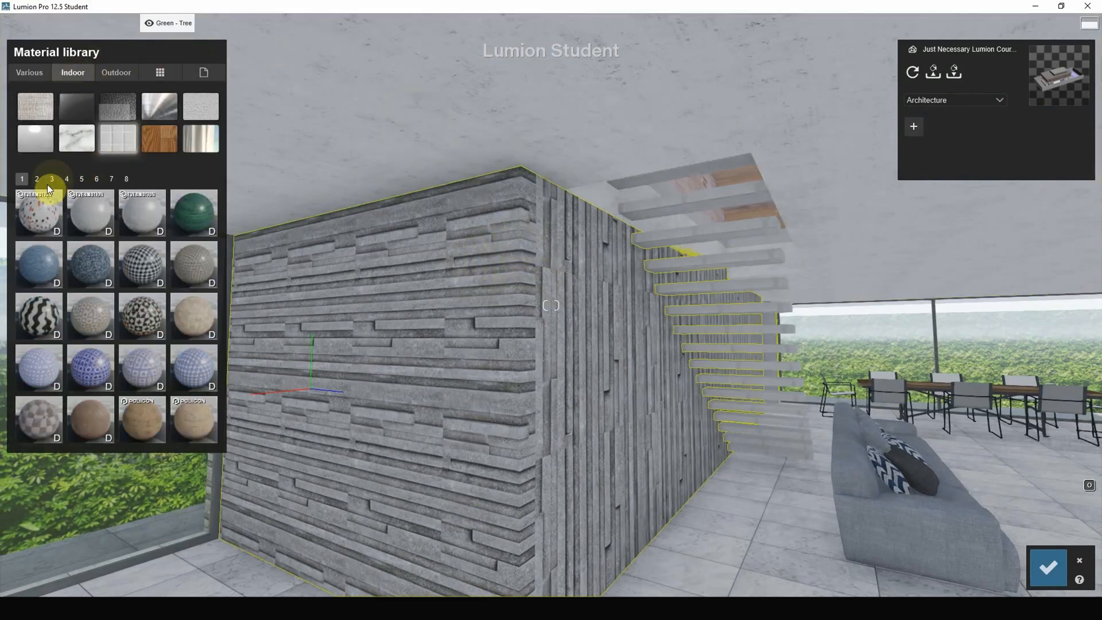
left_click(38, 179)
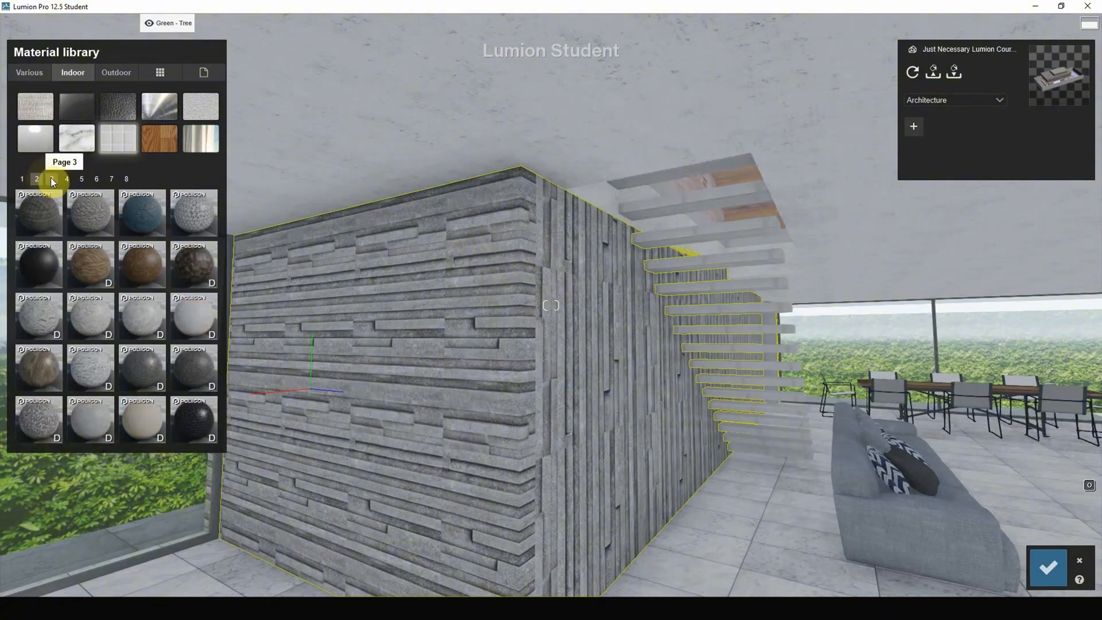
left_click(92, 227)
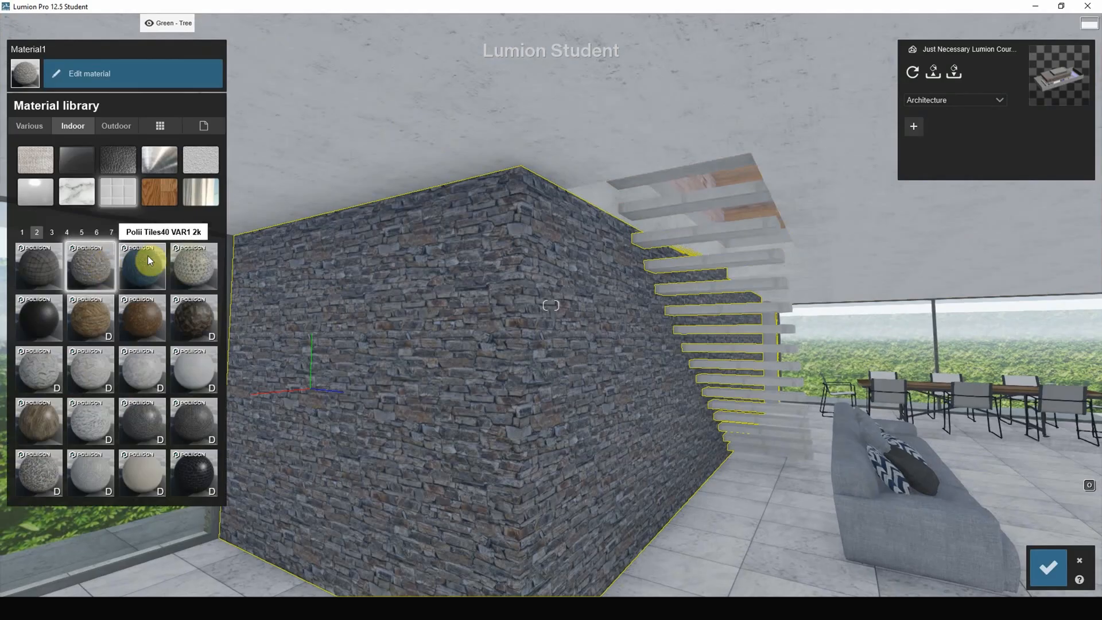
Replace the staircase wall's material with the last stone tile on the third page of indoor tiles.
left_click(51, 233)
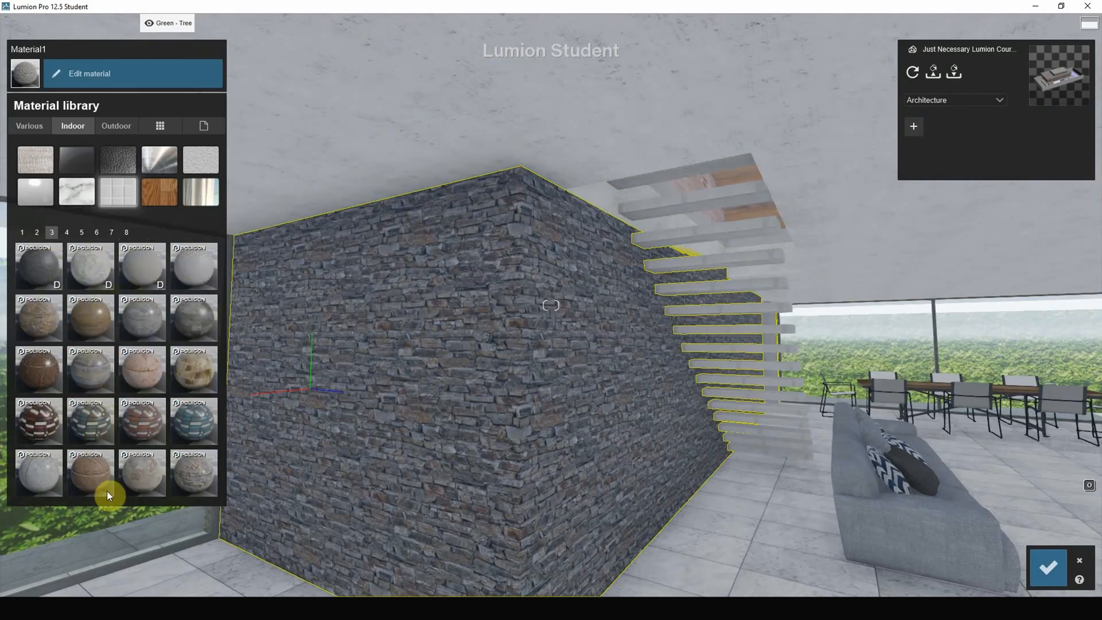
left_click(207, 476)
right_click_drag(651, 357, 623, 350)
left_click(580, 332)
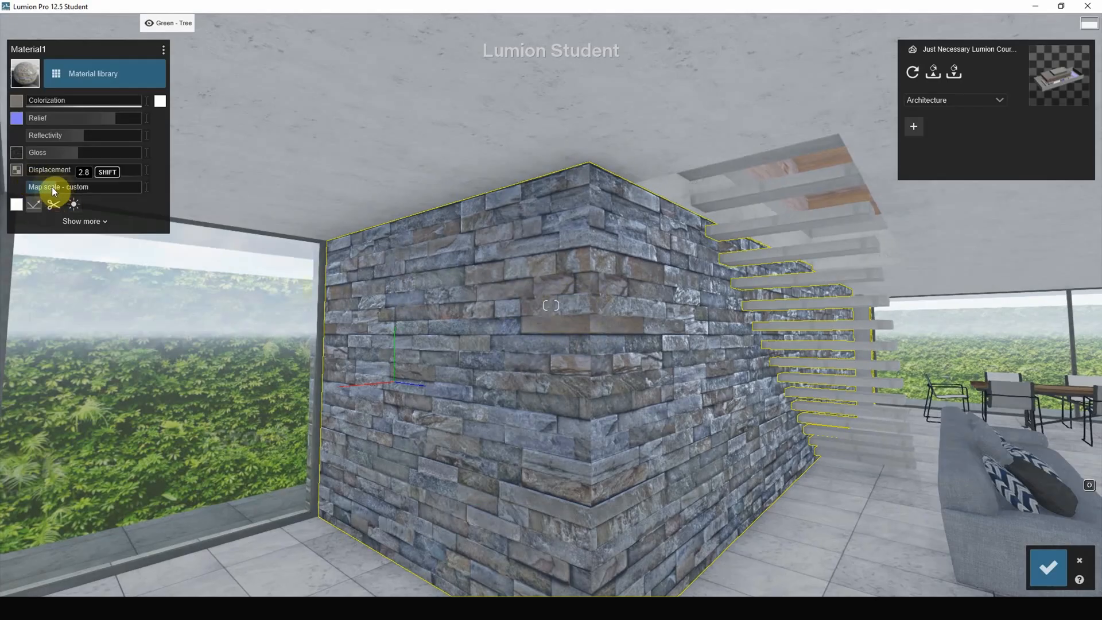
Reduce the map scale of the staircase wall's stone and raise its relief to 2.0, comparing it with a lower relief.
left_click_drag(52, 187, 50, 187)
left_click_drag(100, 121, 174, 121)
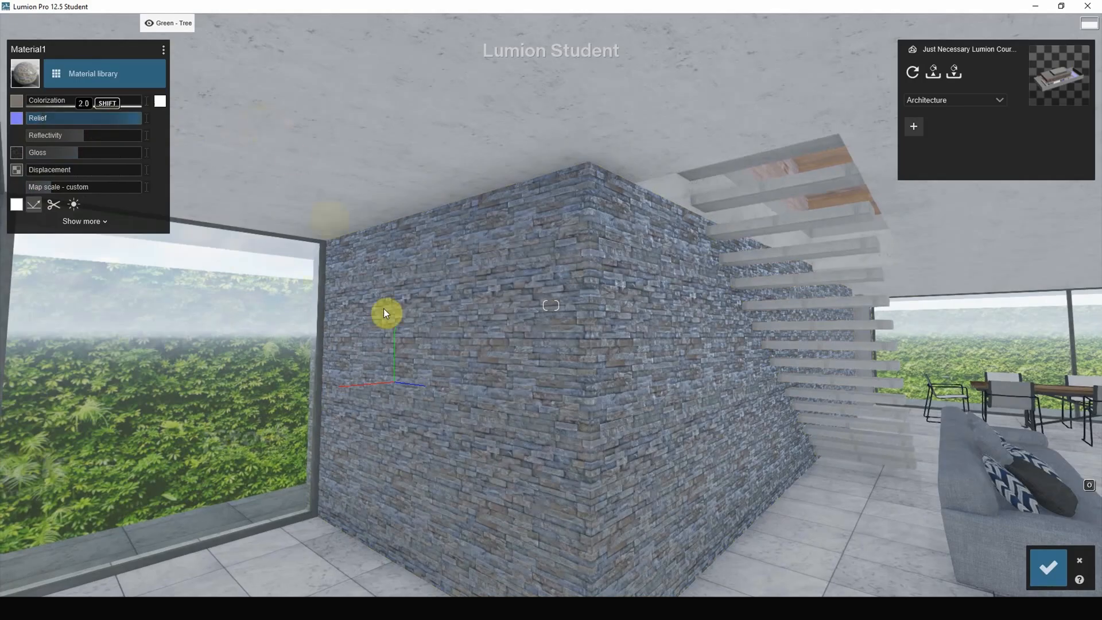
scroll(468, 366, "up", 9)
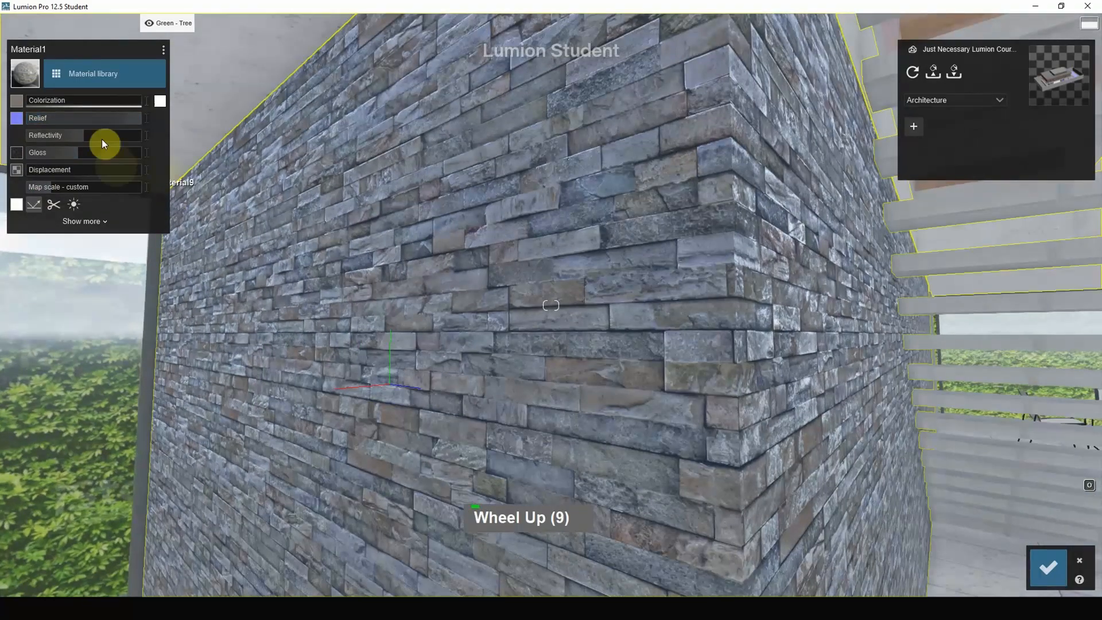
left_click_drag(92, 117, 22, 117)
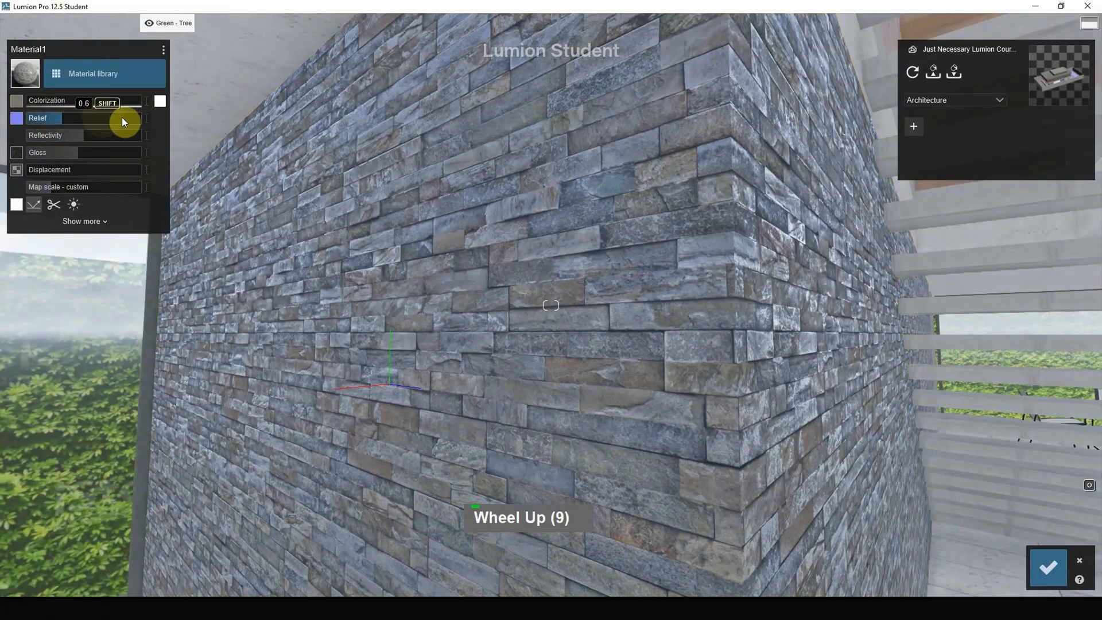
left_click_drag(122, 117, 205, 117)
Shift the stone texture's X, Y and Z offsets on the staircase wall and check its orientation settings.
left_click(84, 225)
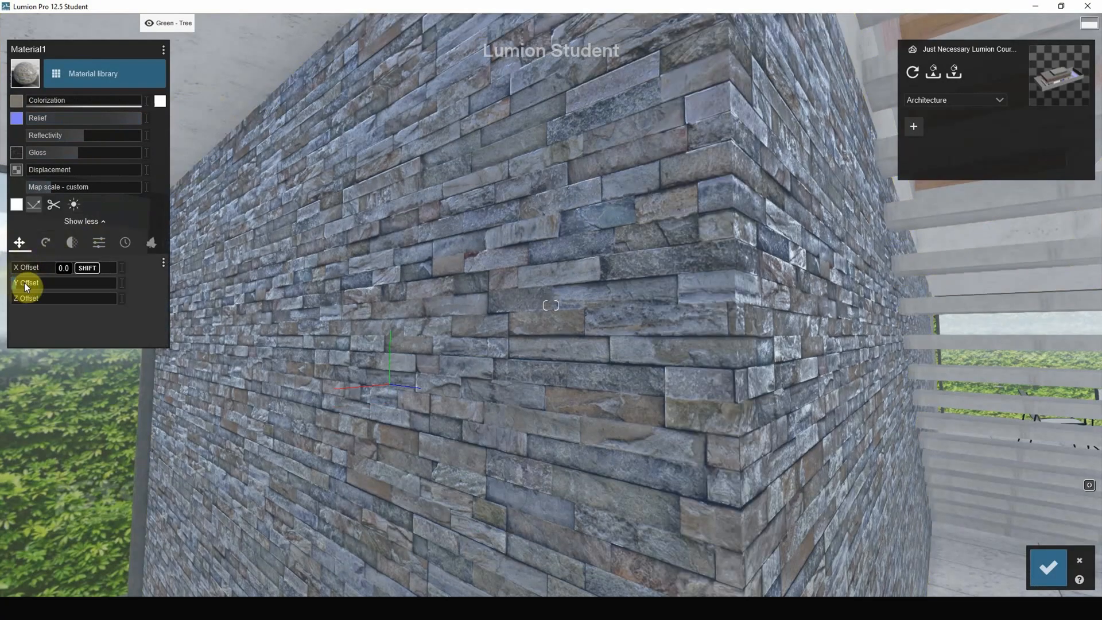
left_click_drag(24, 283, 23, 282)
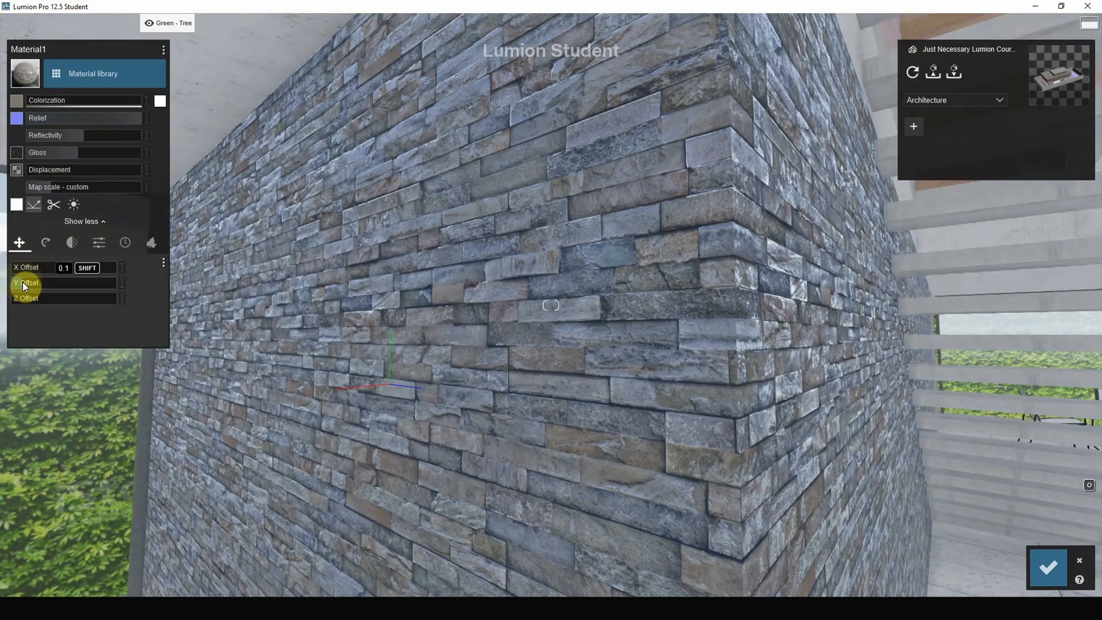
left_click(21, 268)
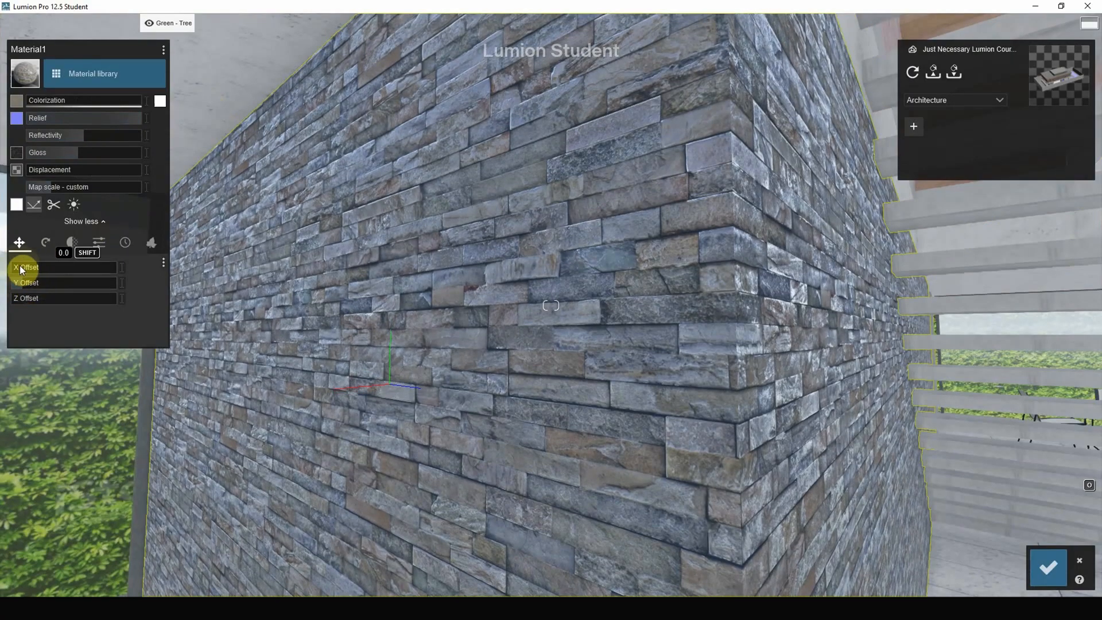
left_click(36, 283)
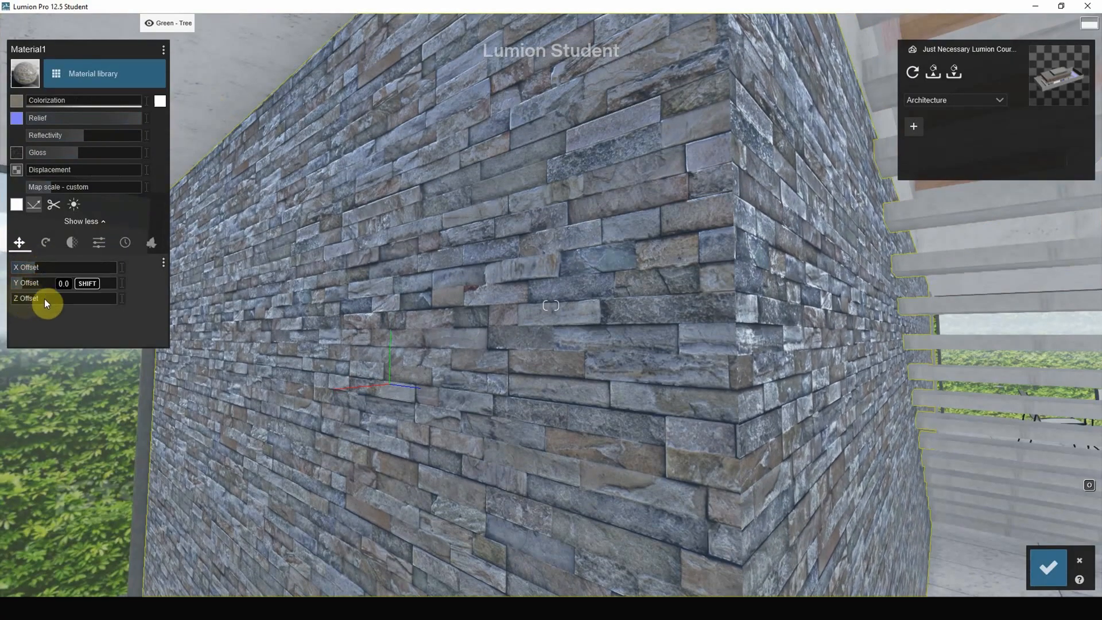
left_click_drag(44, 300, 68, 300)
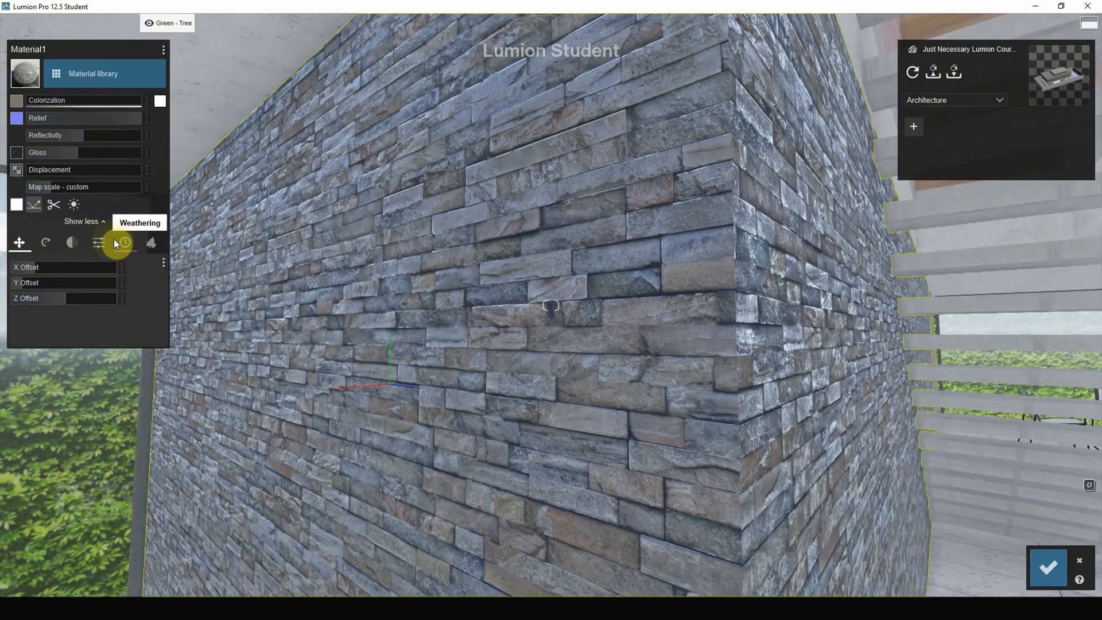
left_click(45, 244)
left_click_drag(22, 265, 3, 287)
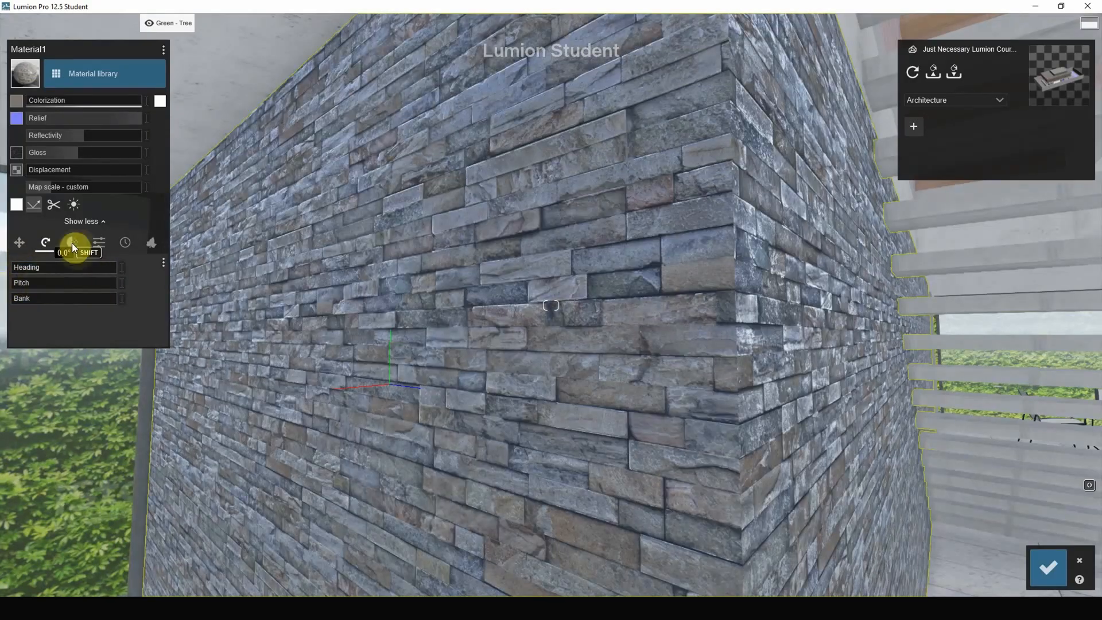
left_click(15, 243)
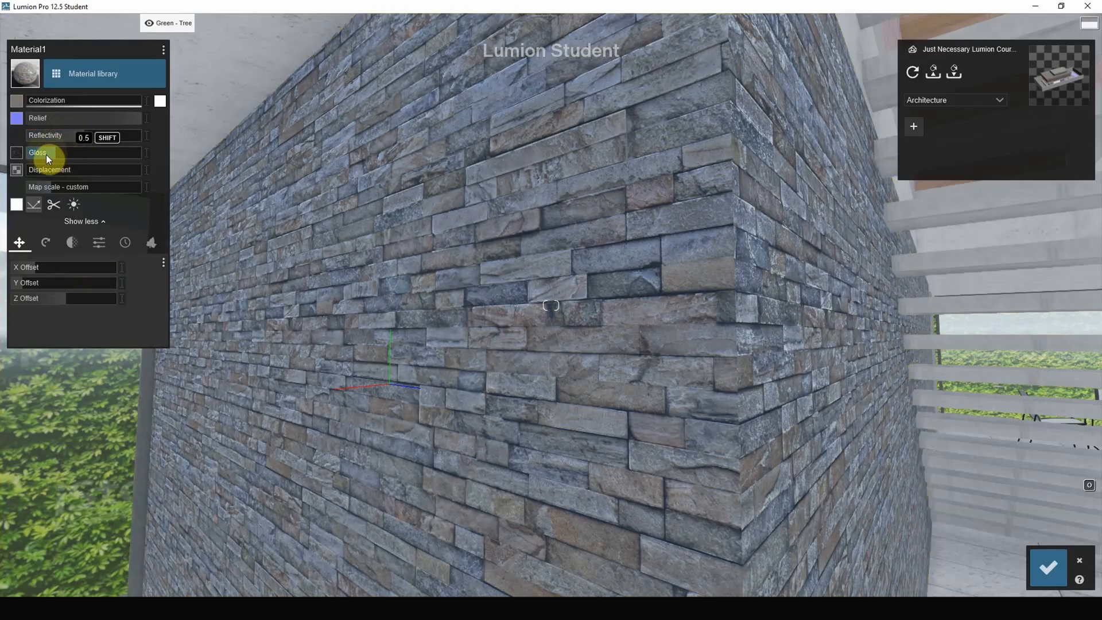
Set the staircase wall's gloss to 0.7 and its map scale to 0.7.
mouse_move(46, 154)
left_mouse_down()
mouse_move(93, 157)
mouse_move(65, 158)
left_mouse_up()
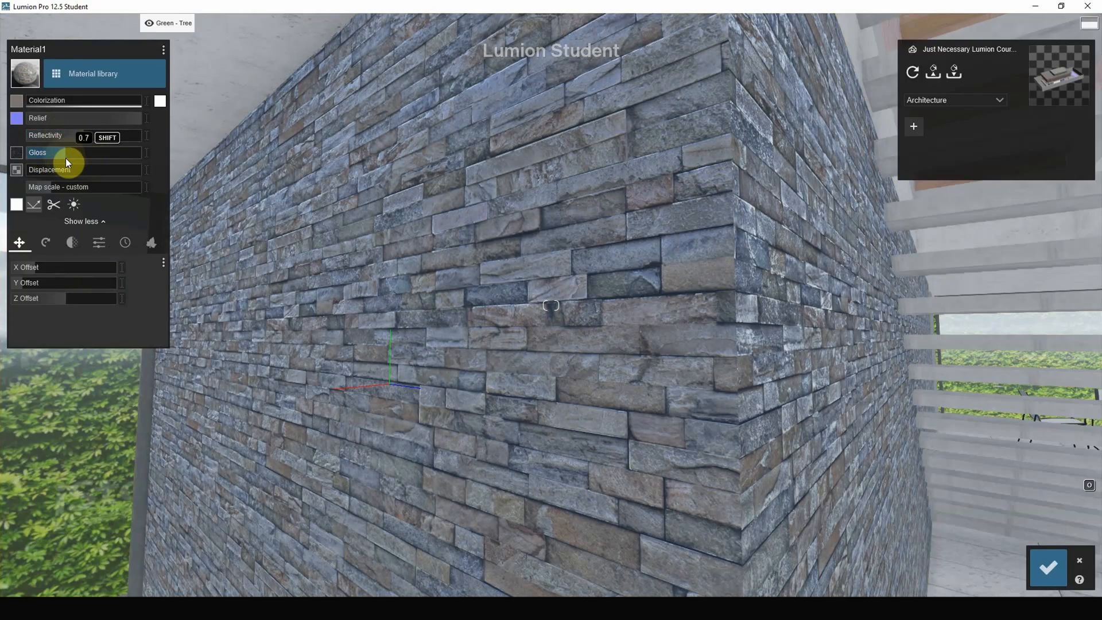
scroll(574, 285, "down", 4)
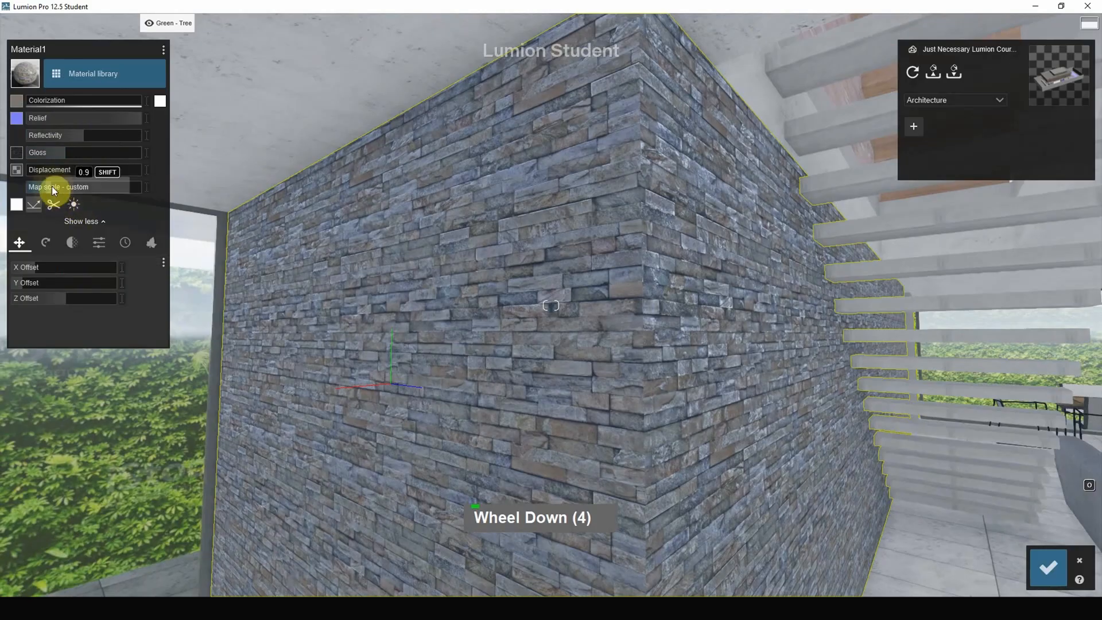
left_click(50, 186)
right_click_drag(568, 248, 717, 315)
scroll(700, 304, "down", 4)
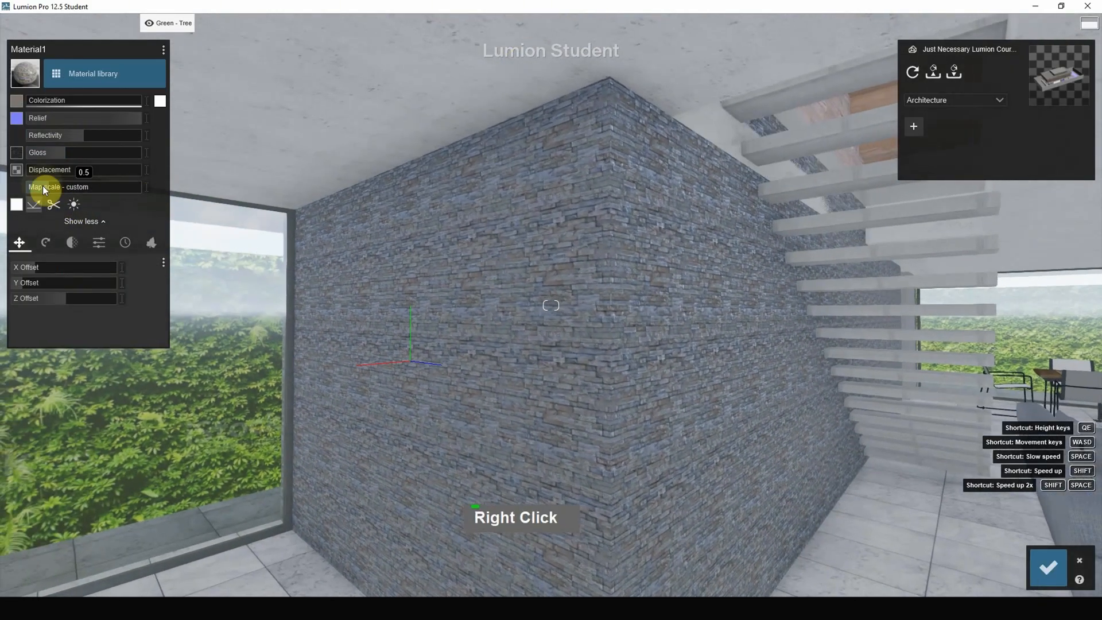
left_click_drag(49, 187, 51, 187)
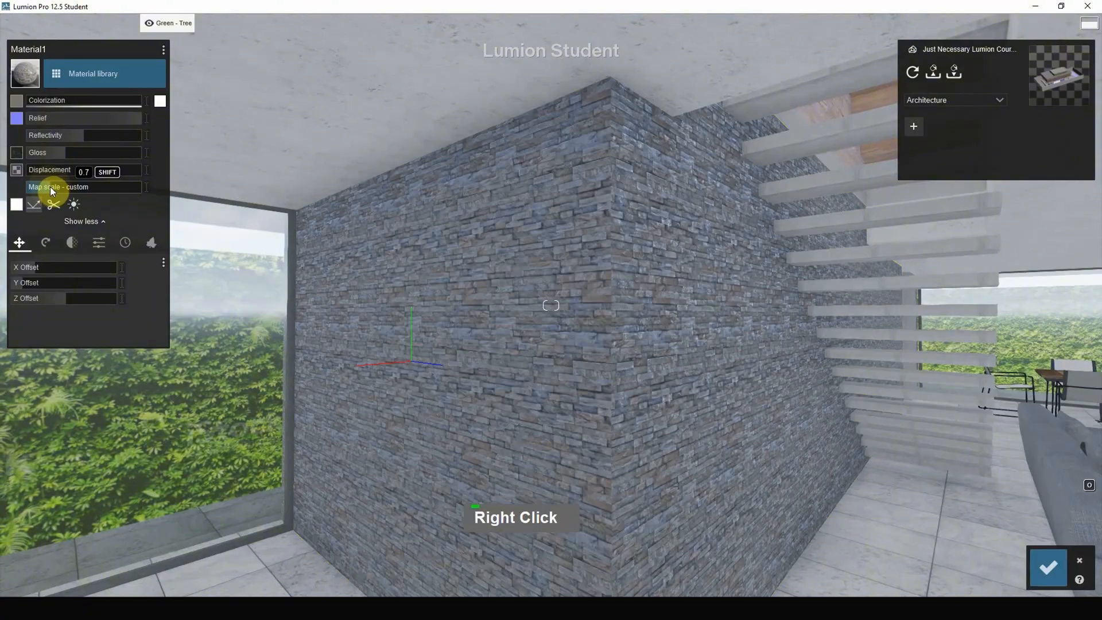
Apply the Standard material to the wooden top of the terrace dining table and set its reflectivity to 0.4.
scroll(551, 241, "down", 2)
right_click_drag(556, 244, 592, 301)
scroll(592, 309, "down", 4)
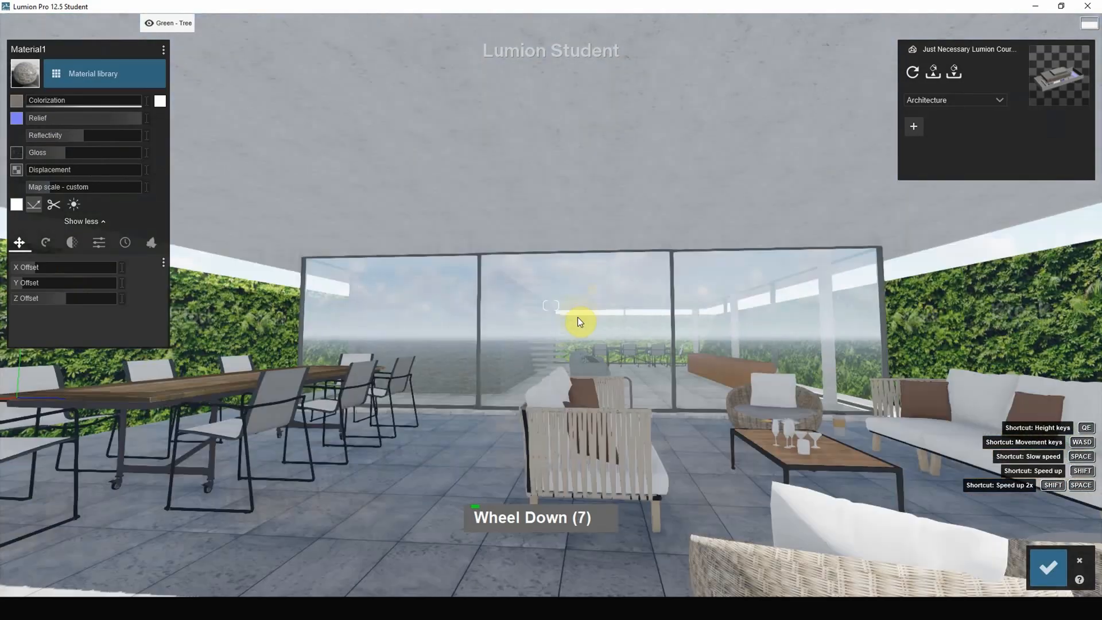
scroll(575, 322, "up", 1)
right_click(568, 318)
right_click_drag(575, 322, 480, 318)
scroll(480, 318, "up", 2)
right_click_drag(548, 324, 563, 412)
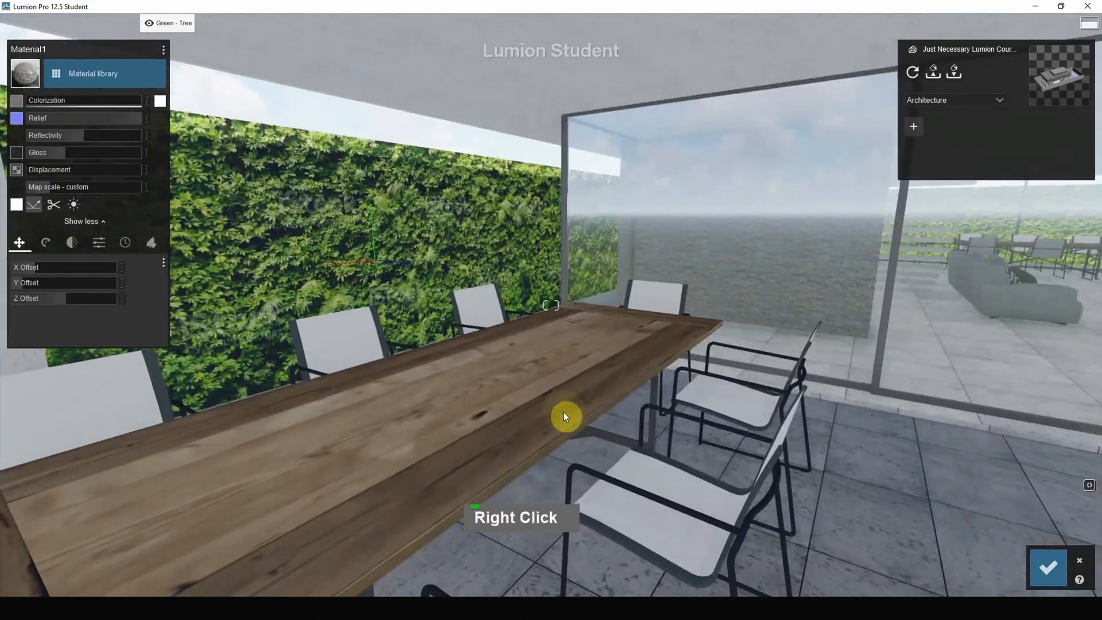
left_click(563, 412)
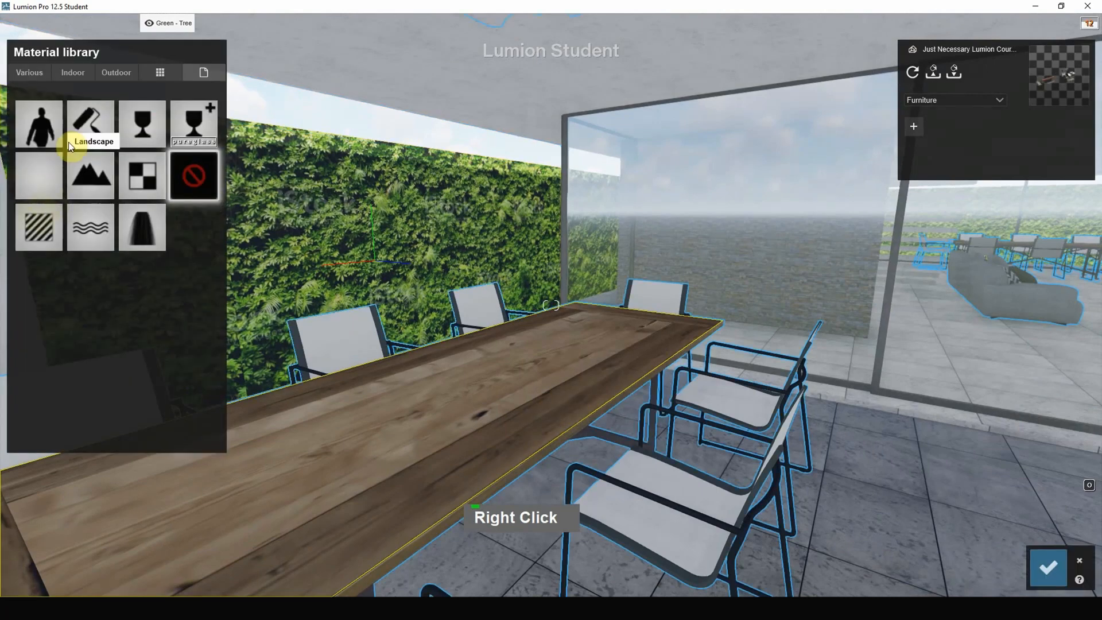
left_click(27, 243)
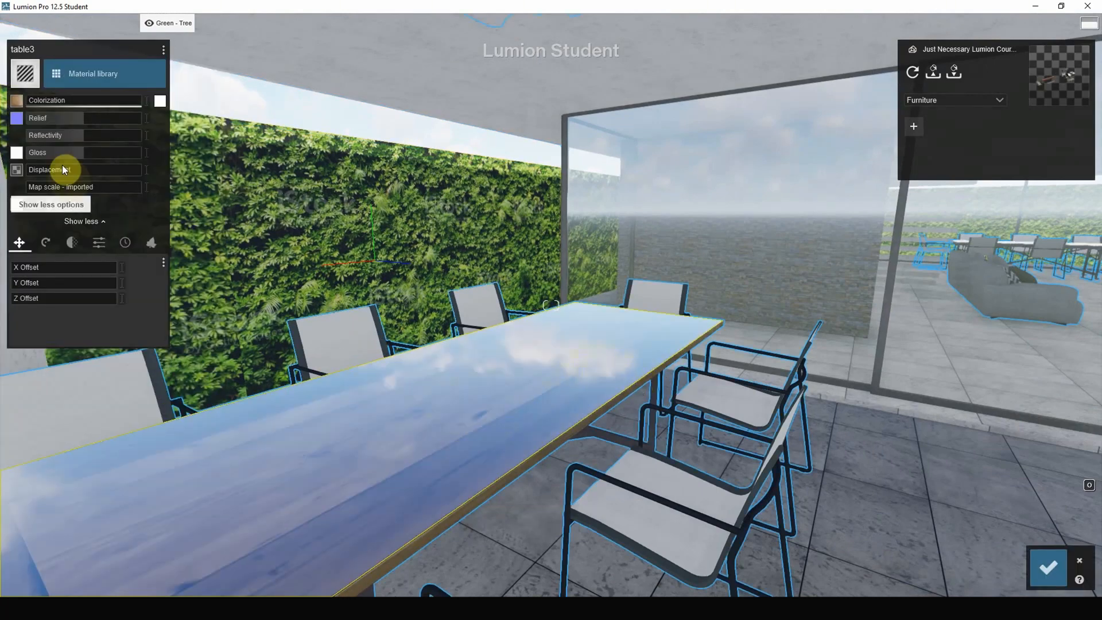
left_click(50, 134)
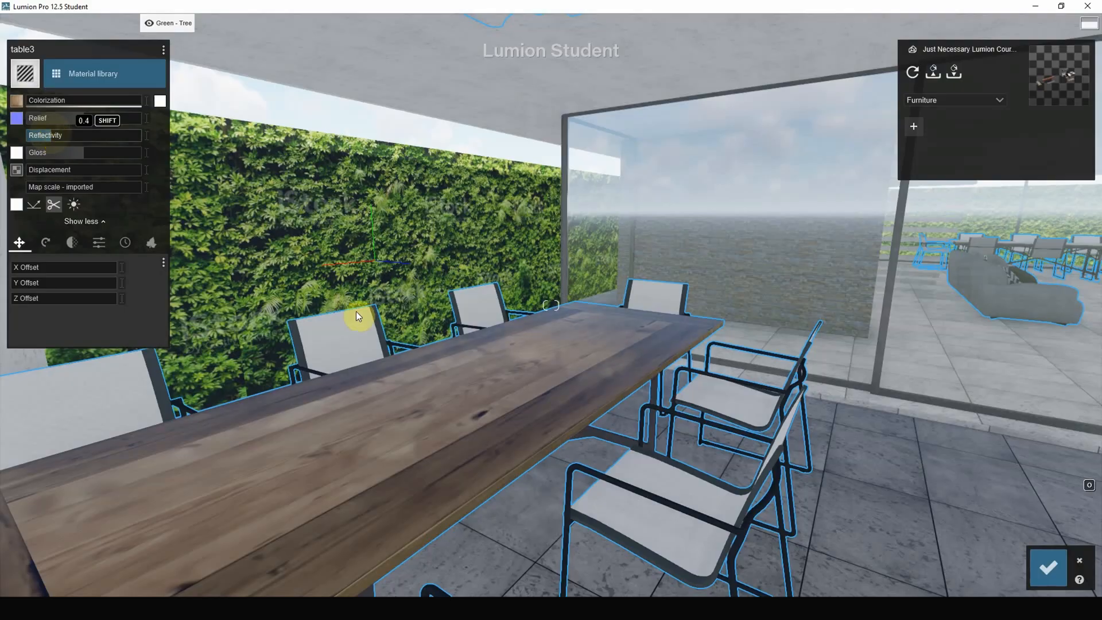
Apply the Leaves4 material to the green boundary walls around the pool and terrace.
right_click_drag(356, 313, 624, 410)
scroll(646, 456, "down", 2)
scroll(646, 455, "down", 4)
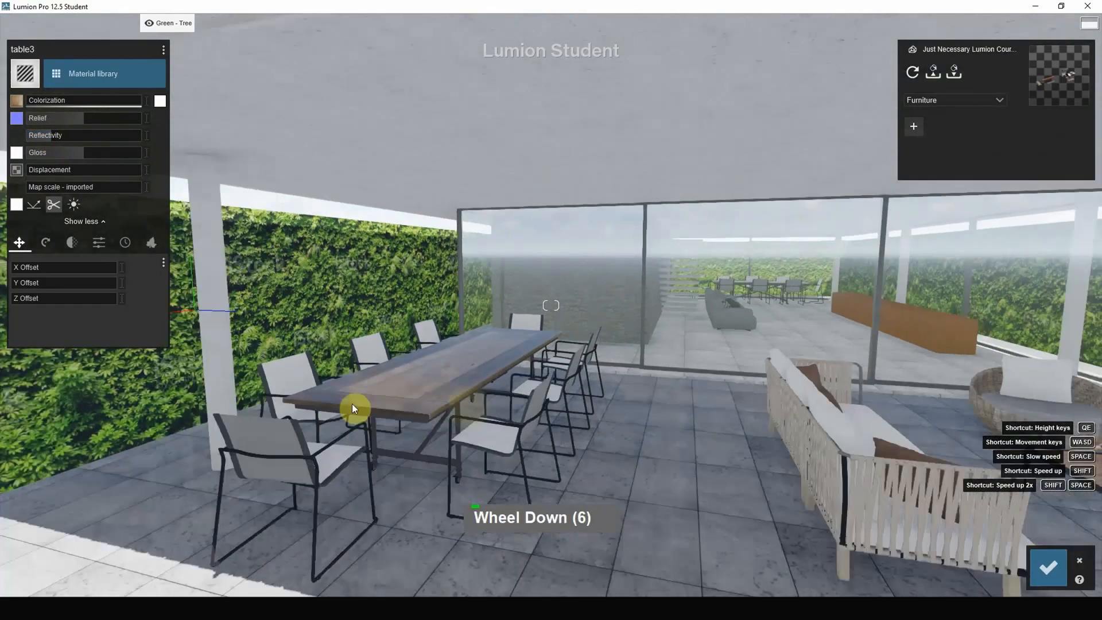
right_click_drag(356, 411, 290, 394)
scroll(233, 393, "down", 5)
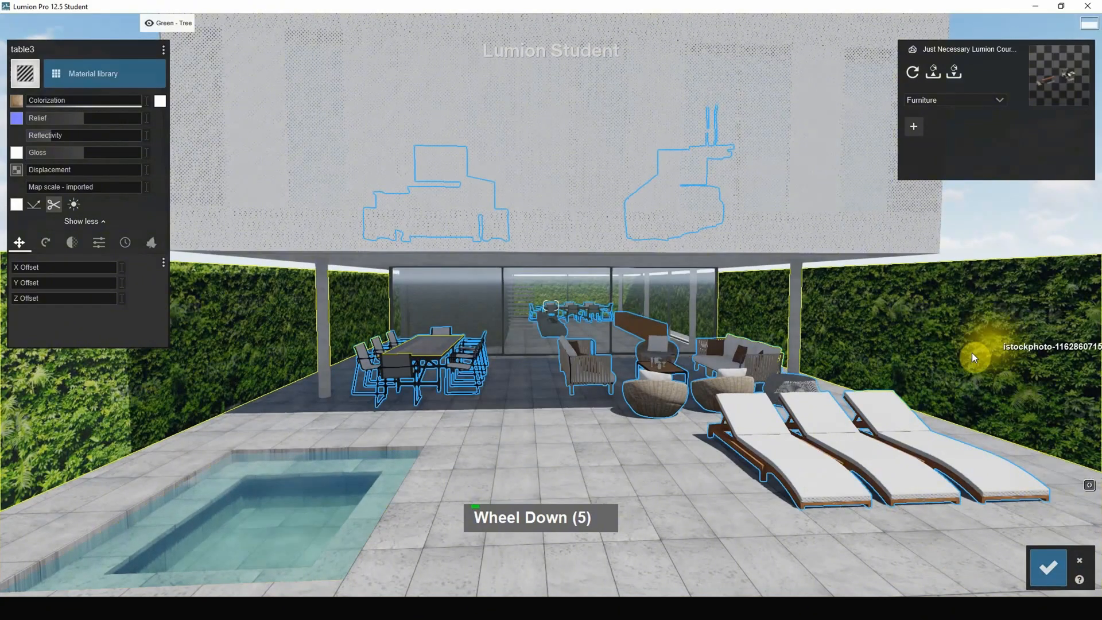
scroll(635, 394, "down", 2)
right_click_drag(635, 394, 790, 371)
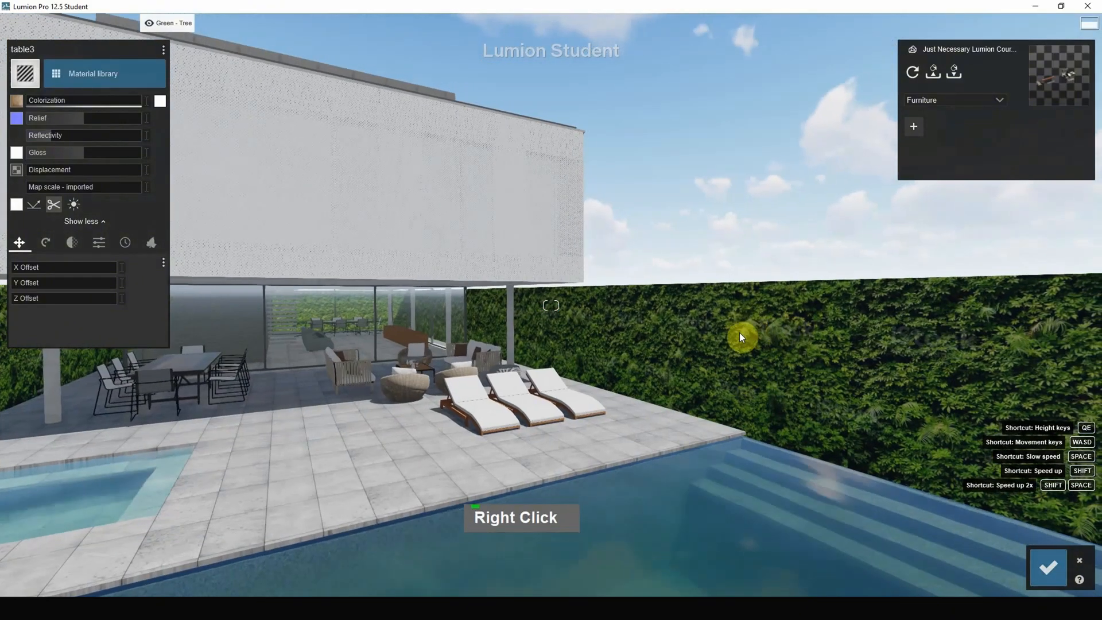
left_click(740, 345)
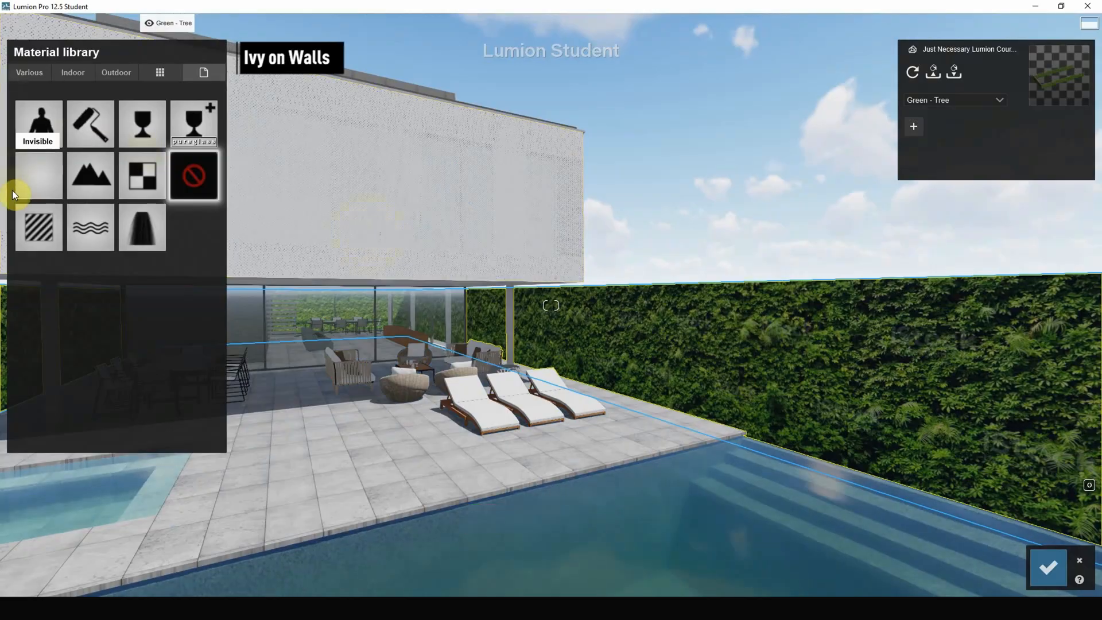
left_click(20, 71)
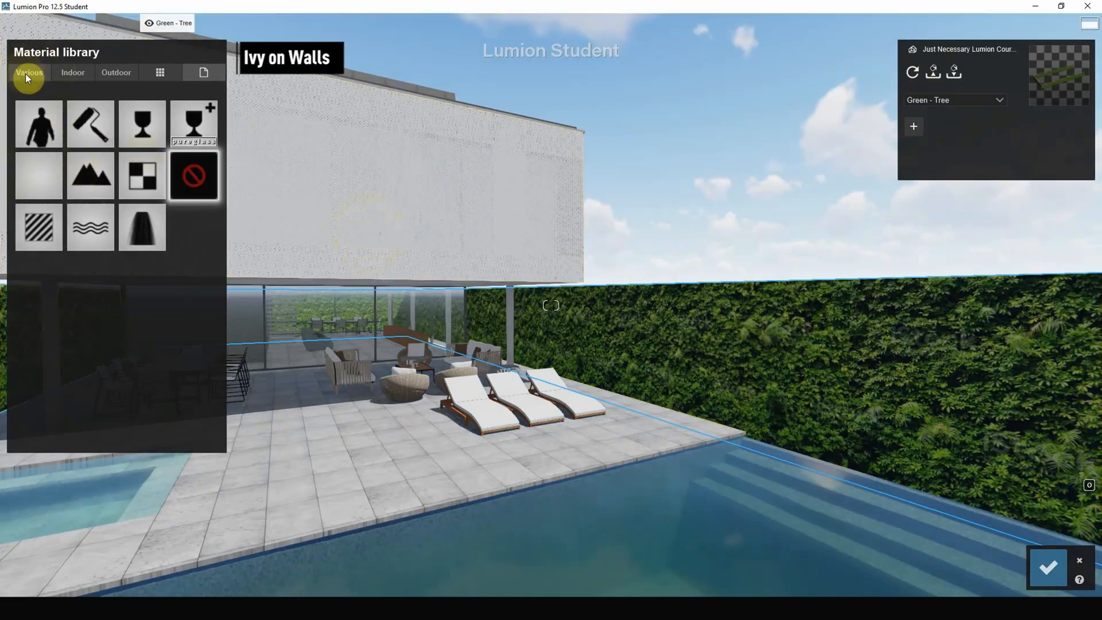
left_click(74, 139)
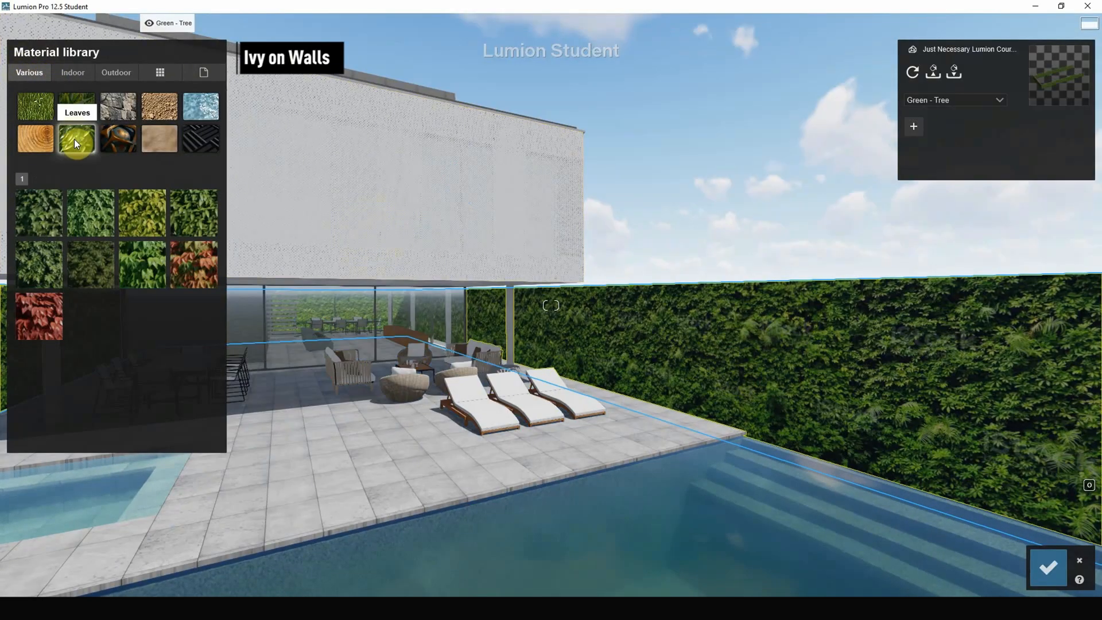
left_click(97, 224)
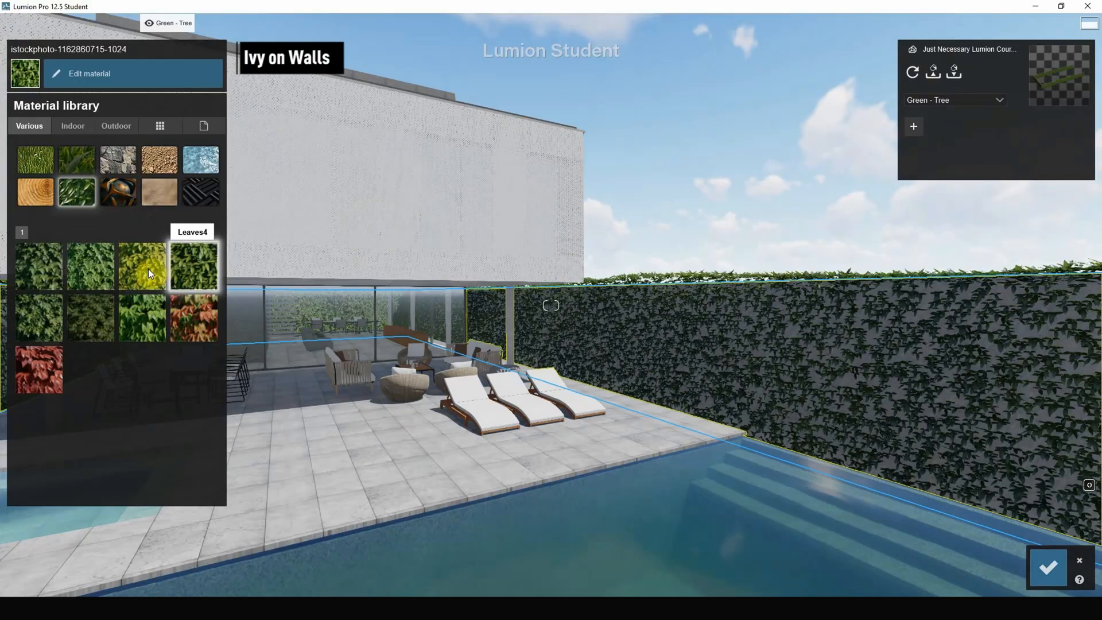
Switch the boundary walls to the first ivy variant in the library, with spread 0.8 and leaf size 0.4.
left_click(44, 273)
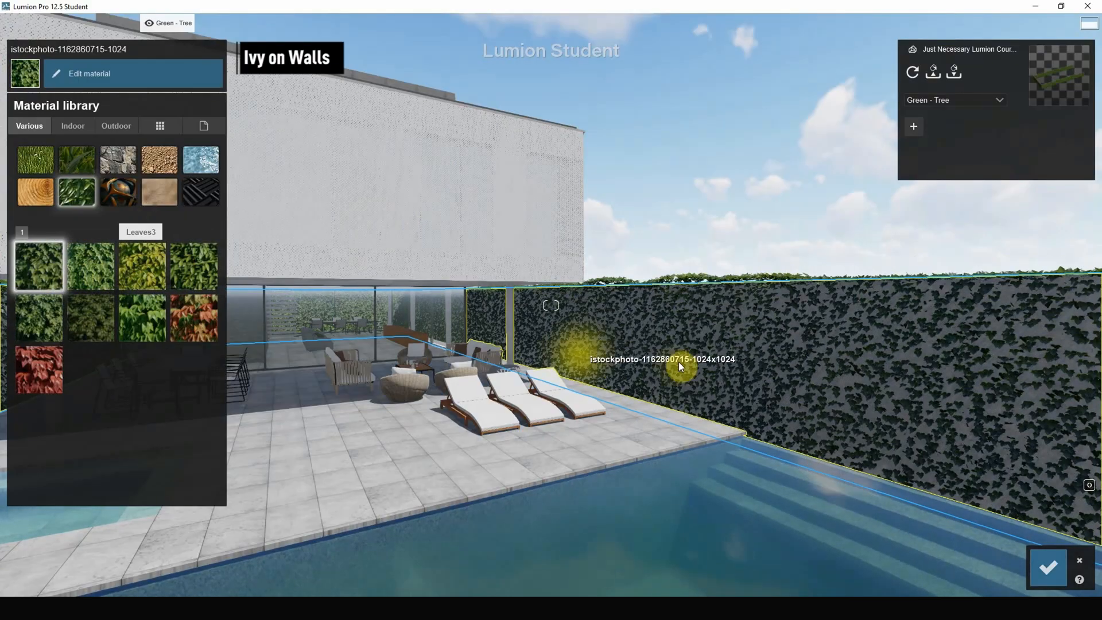
left_click(678, 361)
left_click_drag(57, 118, 119, 122)
left_click_drag(34, 137, 106, 176)
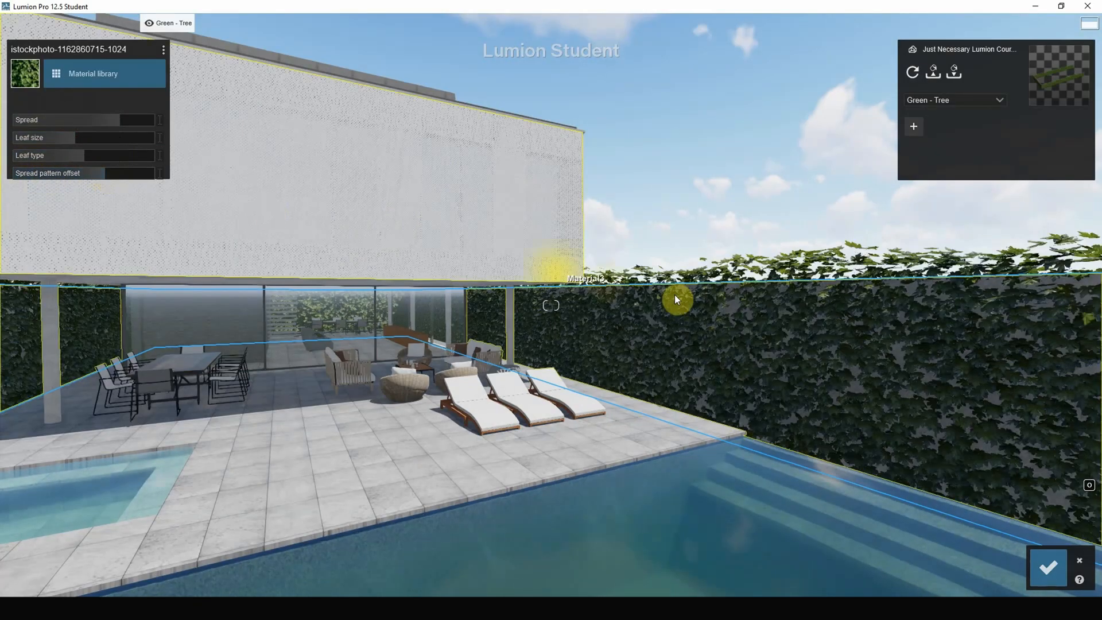
right_click_drag(673, 294, 273, 222)
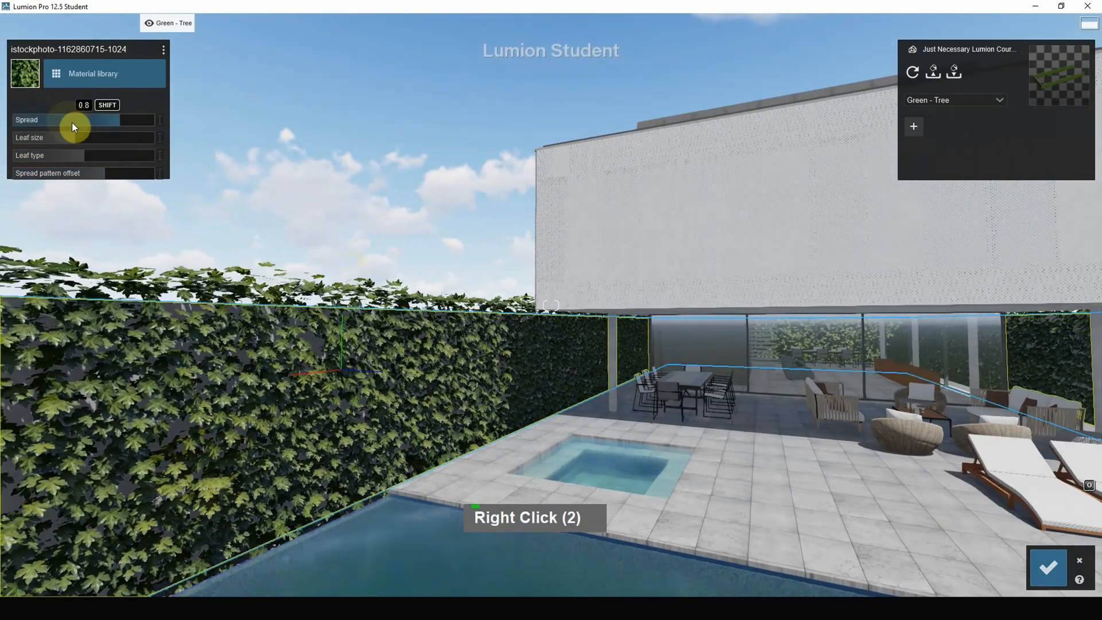
mouse_move(61, 138)
left_mouse_down()
mouse_move(9, 144)
mouse_move(118, 147)
mouse_move(63, 141)
left_mouse_up()
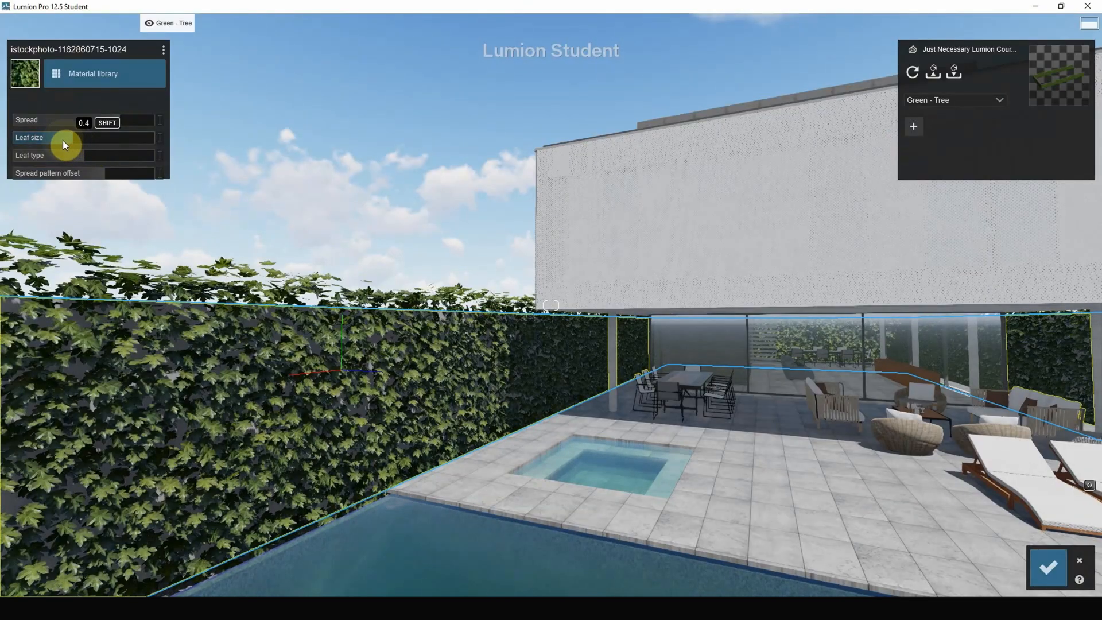
Reduce the ivy's spread to a low value and set its leaf size to 0.3.
left_click_drag(117, 117, 56, 137)
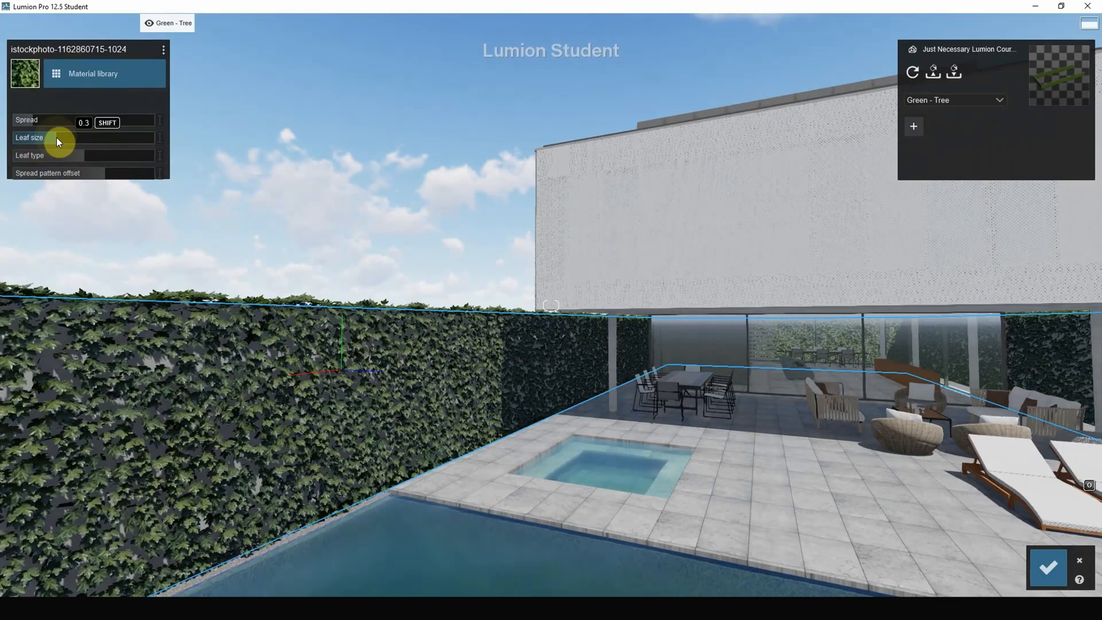
right_click_drag(136, 172, 189, 172)
right_click_drag(548, 326, 889, 311)
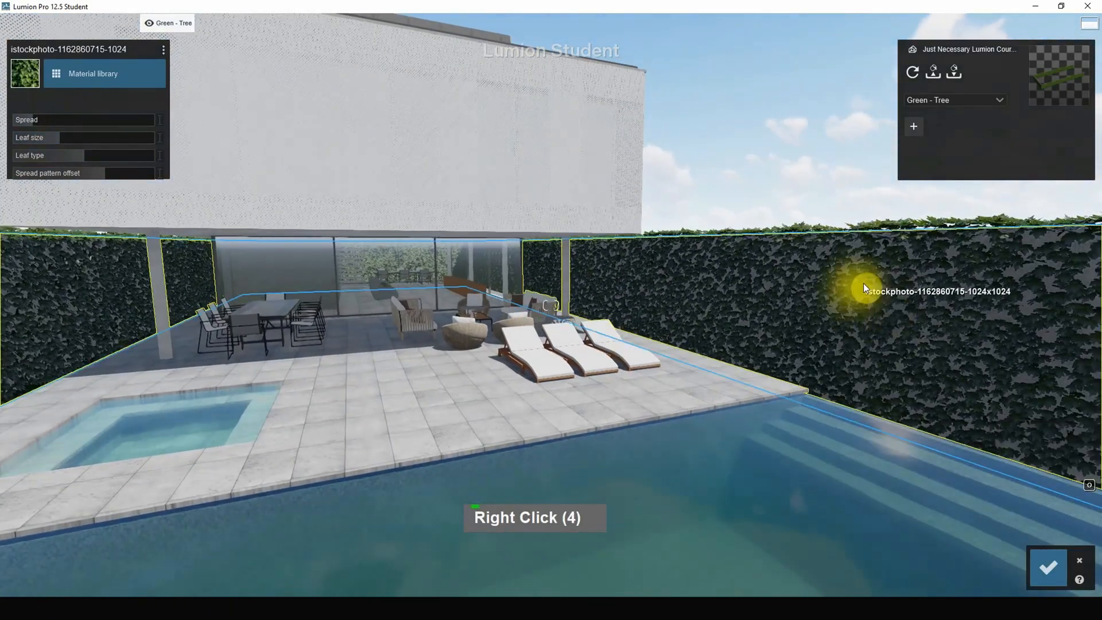
Apply the outdoor material Concrete 015 1024 to the outer side of the boundary wall beyond the pool.
scroll(574, 395, "down", 3)
right_click_drag(574, 394, 463, 300)
left_click(464, 300)
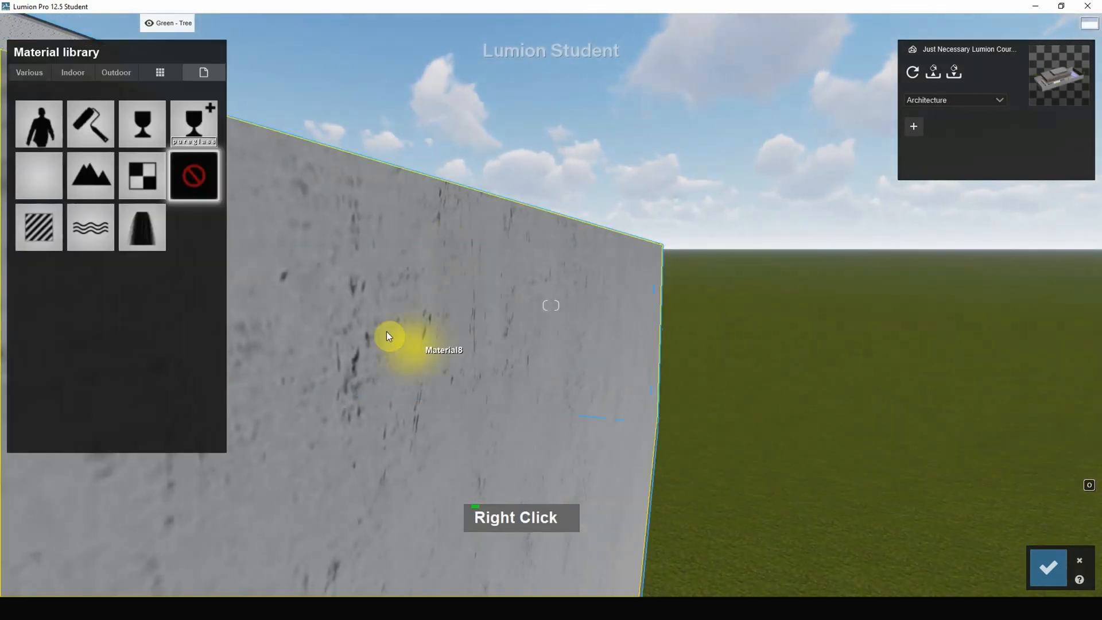
left_click(109, 71)
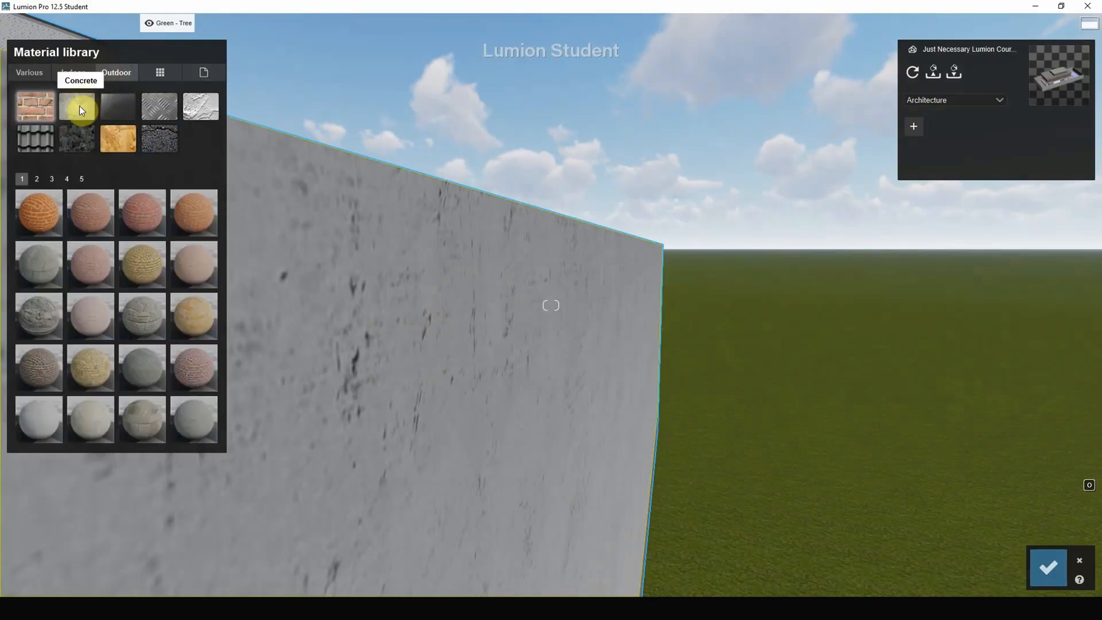
left_click(78, 106)
left_click(40, 370)
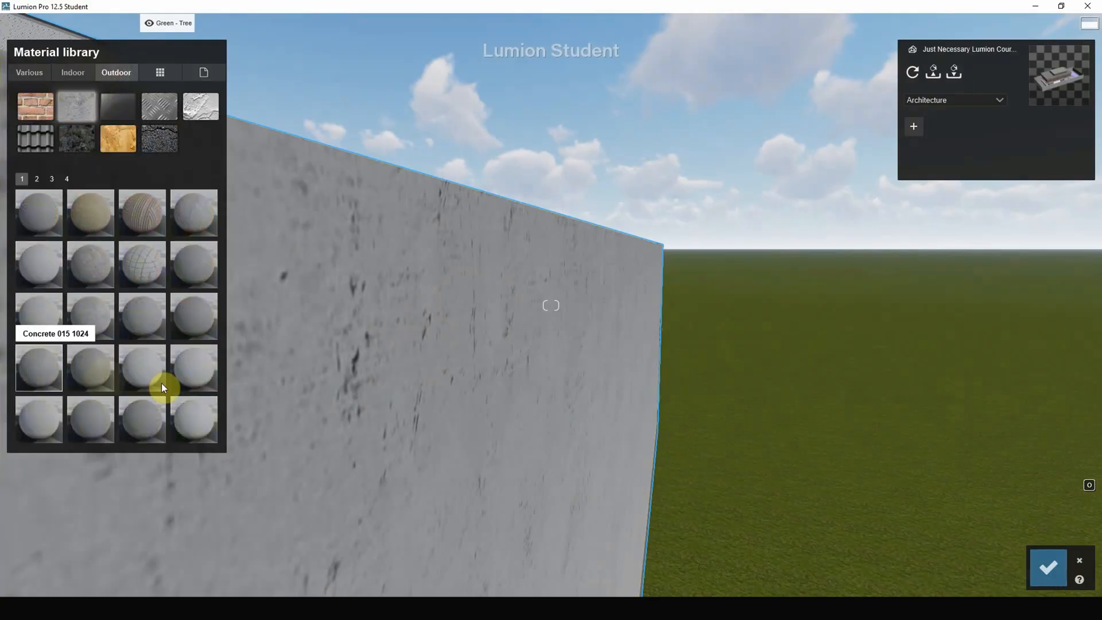
Try other concrete finishes on the boundary wall beyond the pool, including Concrete 004 1024.
right_click_drag(580, 293, 176, 318)
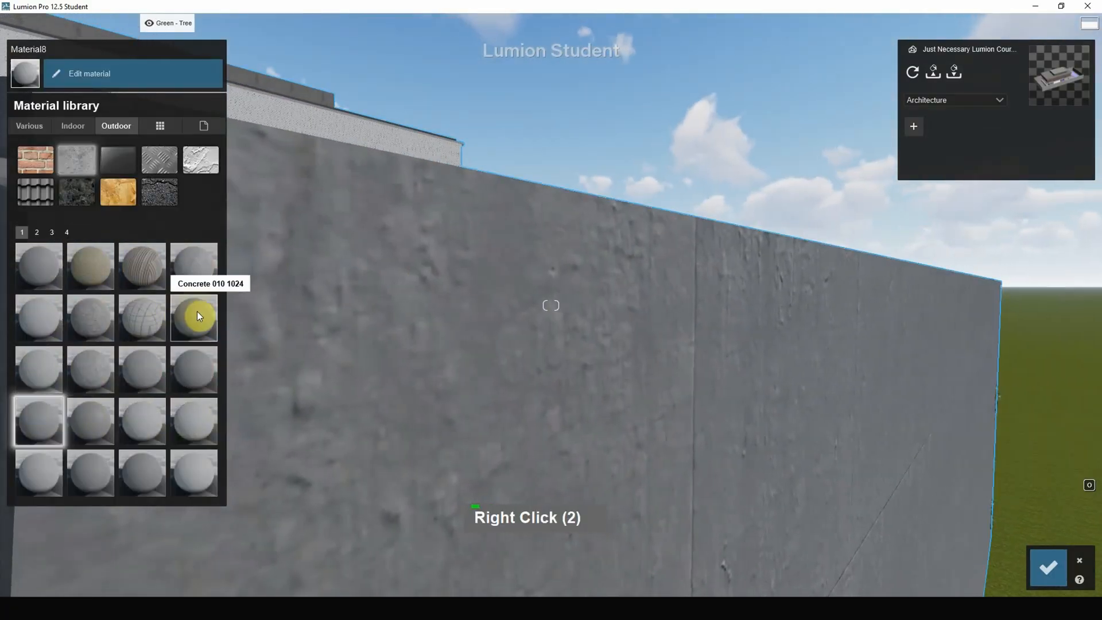
left_click(197, 311)
left_click(209, 271)
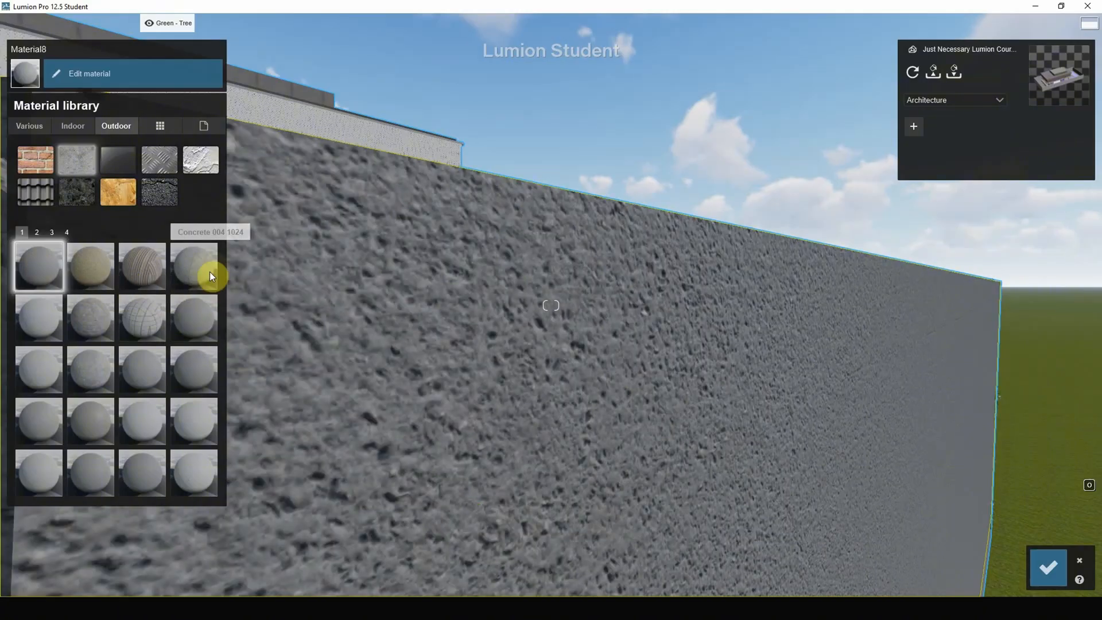
right_click_drag(419, 328, 634, 359)
scroll(633, 359, "down", 7)
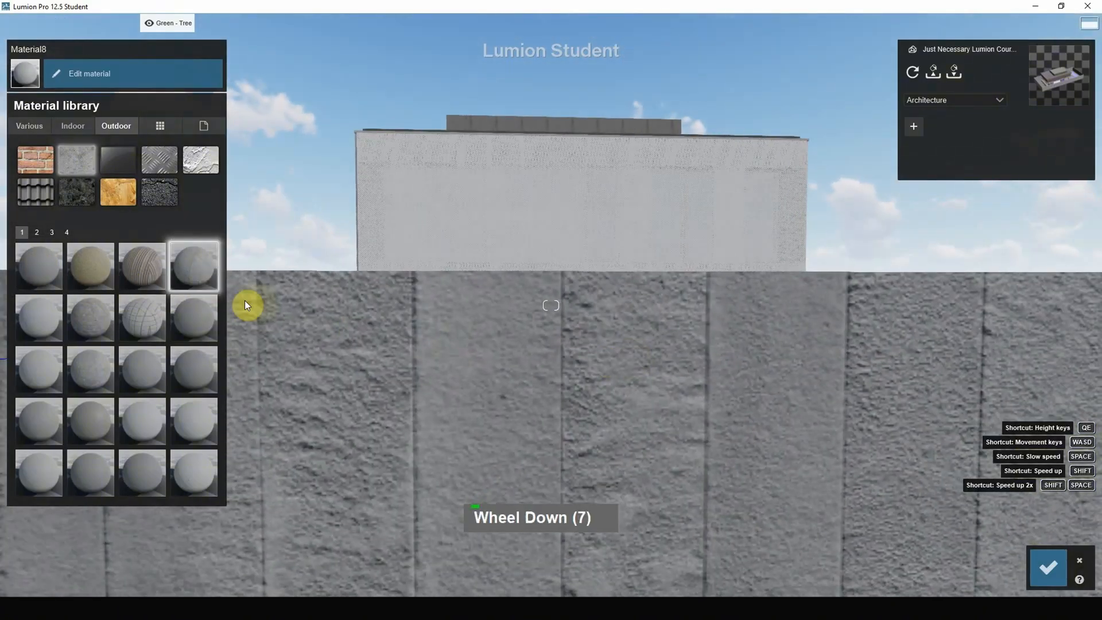
Apply the first rough grey concrete in the library to the boundary wall and raise its colorization to about halfway.
left_click(41, 271)
scroll(641, 322, "down", 7)
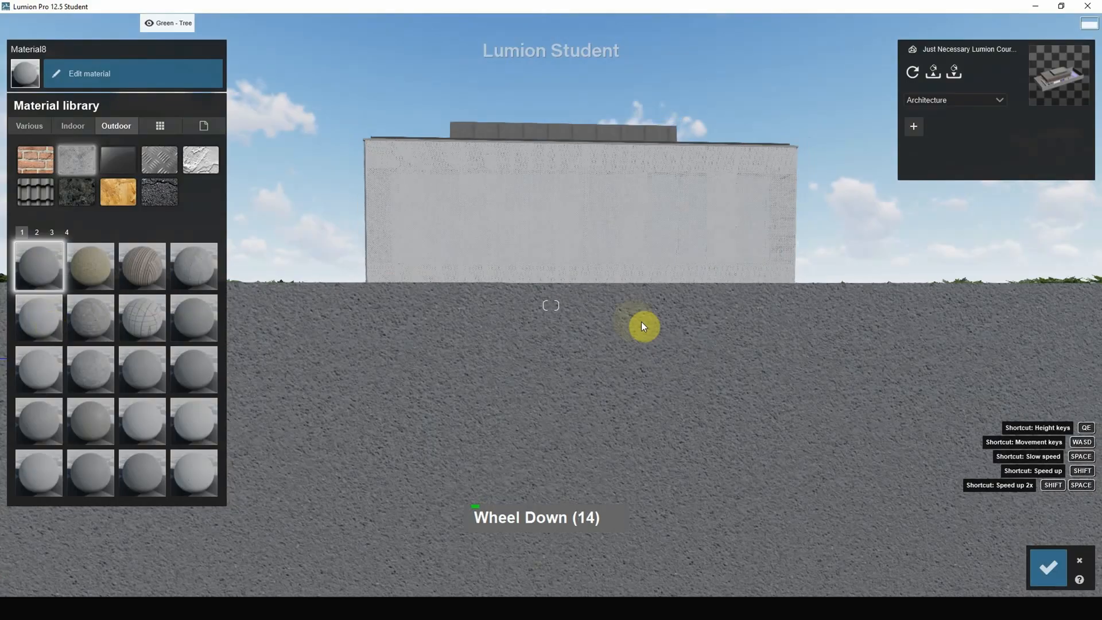
scroll(484, 375, "up", 4)
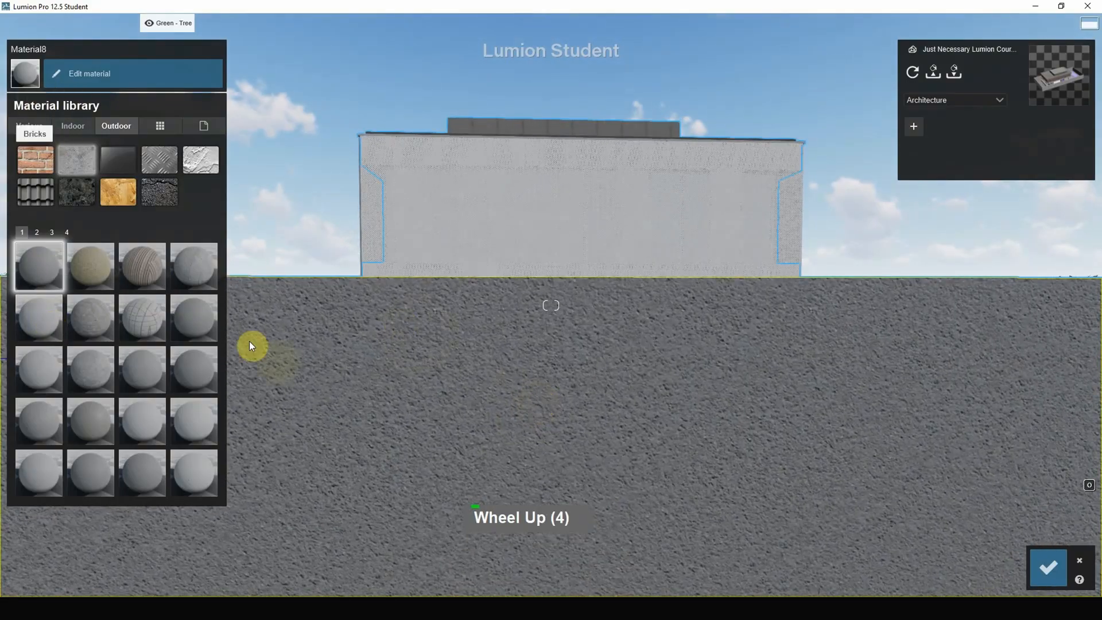
left_click(433, 417)
left_click_drag(50, 101, 87, 101)
Apply the Standard material to the perforated upper-floor facade and raise its transparency slightly.
scroll(629, 332, "up", 18)
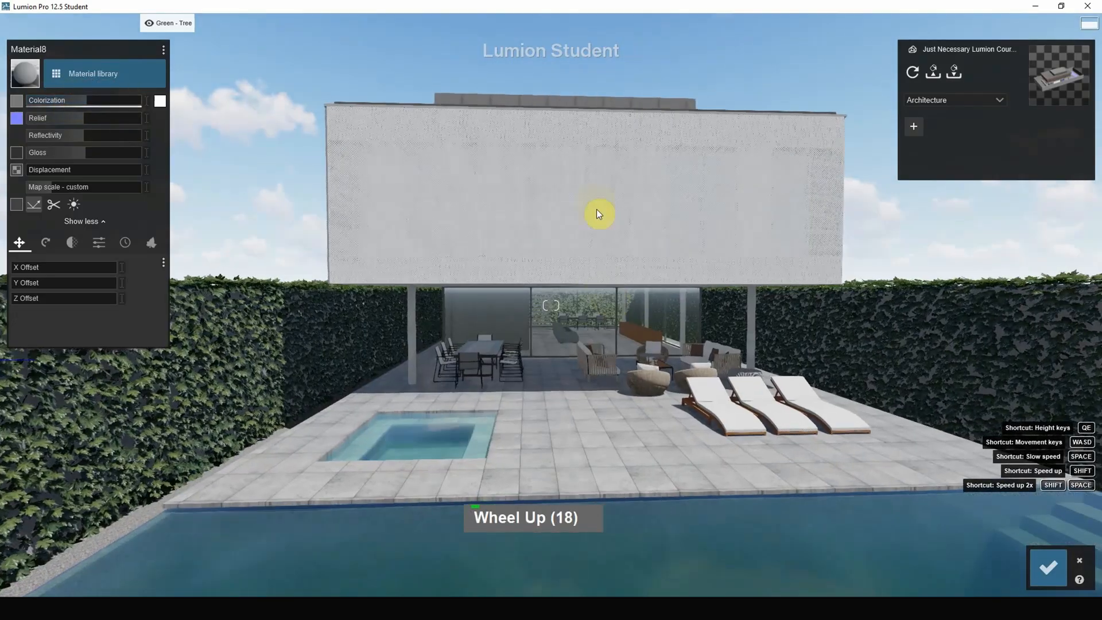
scroll(591, 158, "up", 5)
scroll(573, 278, "down", 2)
right_click_drag(573, 278, 602, 263)
left_click(589, 170)
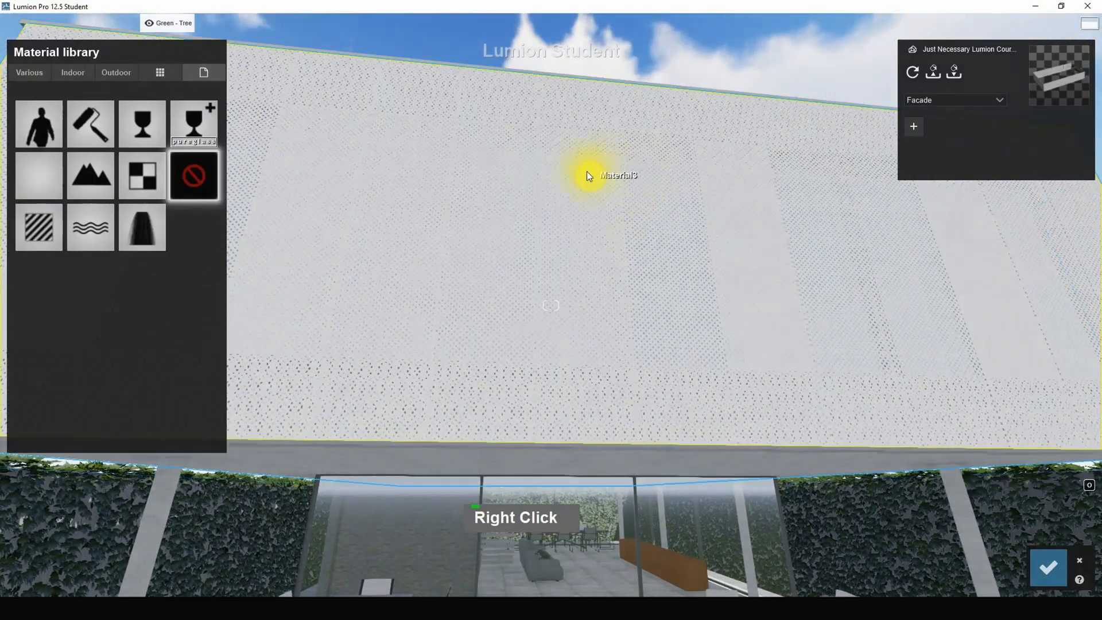
left_click(33, 233)
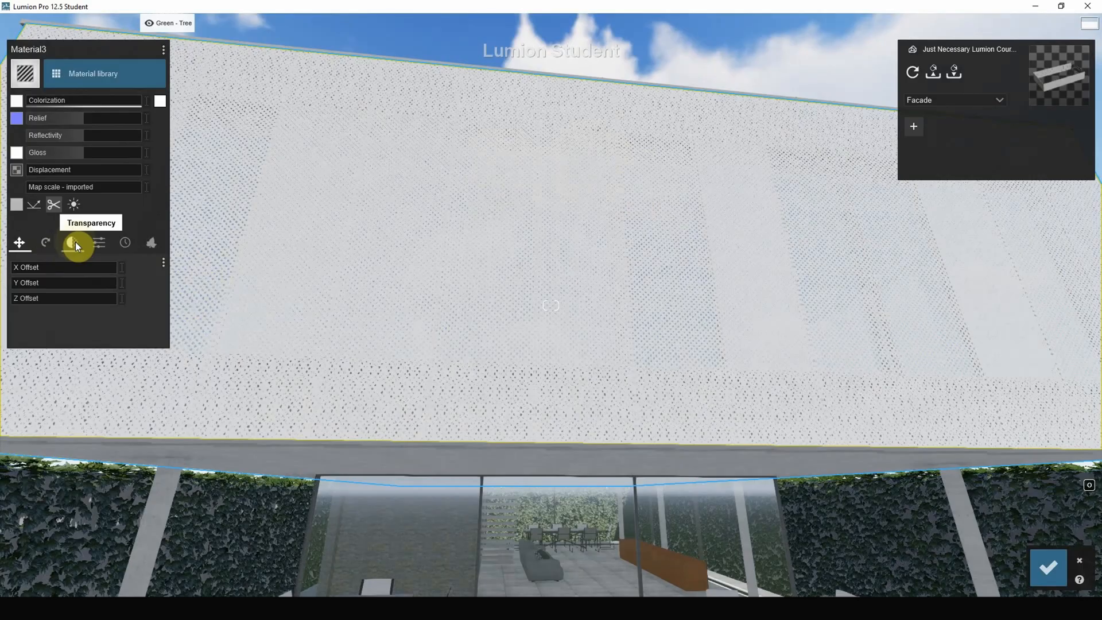
left_click(75, 242)
mouse_move(17, 281)
left_mouse_down()
mouse_move(81, 282)
mouse_move(34, 284)
mouse_move(19, 268)
mouse_move(34, 286)
left_mouse_up()
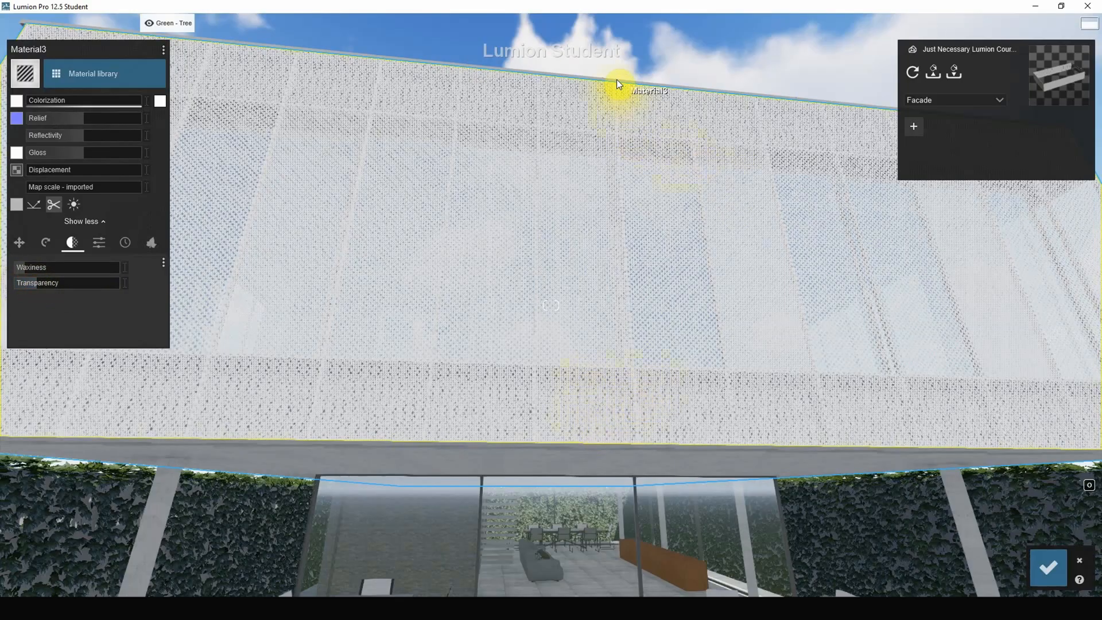
Try Diamond Plate 02 2048 on the aluminum trim along the roof edge, and replace it with Metal Painted 002 1024.
right_click_drag(616, 82, 608, 325)
key("a")
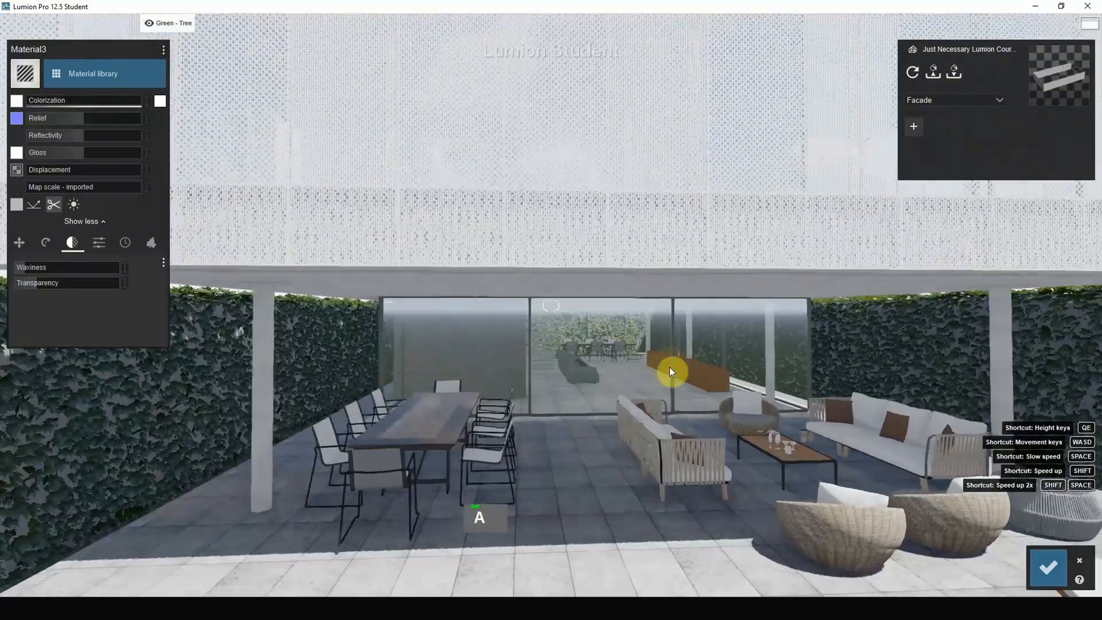
key("q")
key("q")
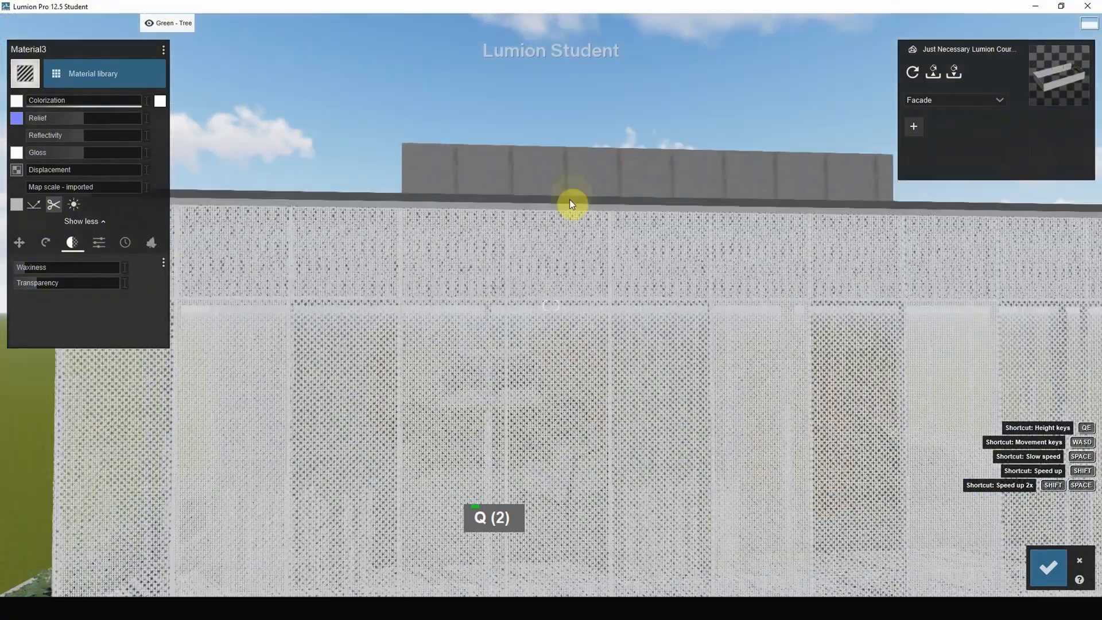
left_click(560, 210)
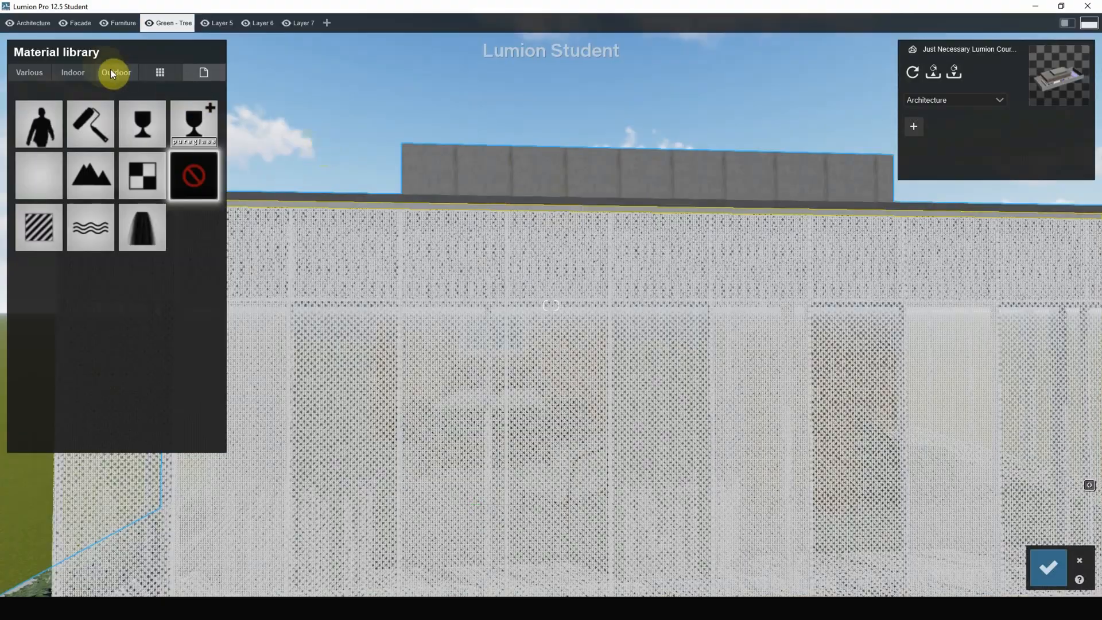
left_click(126, 73)
left_click(159, 115)
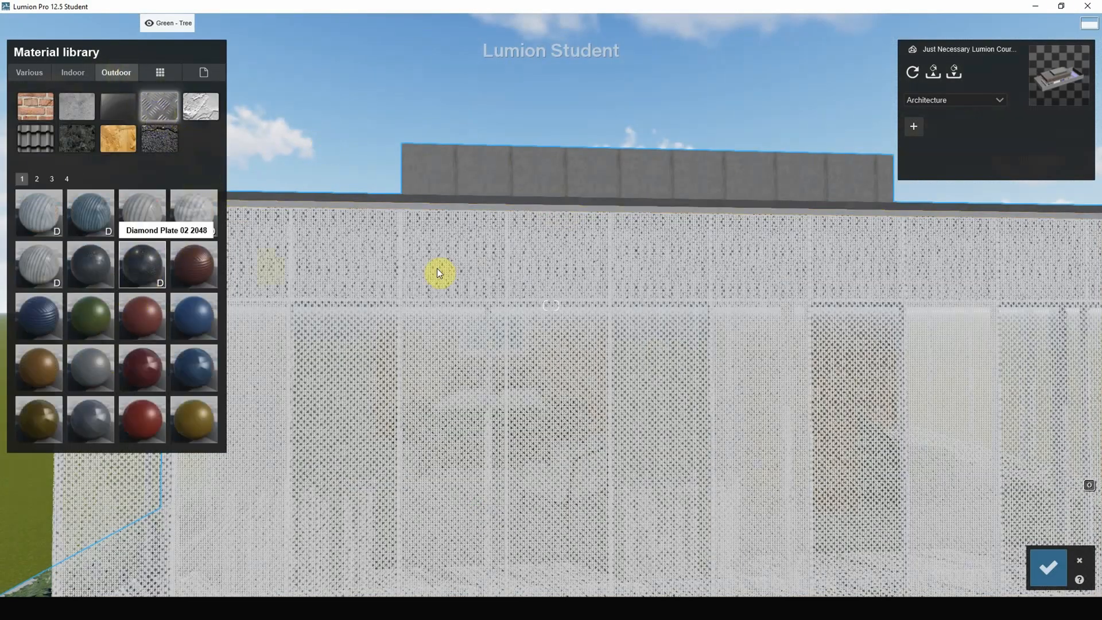
left_click(577, 214)
right_click_drag(579, 217, 588, 219)
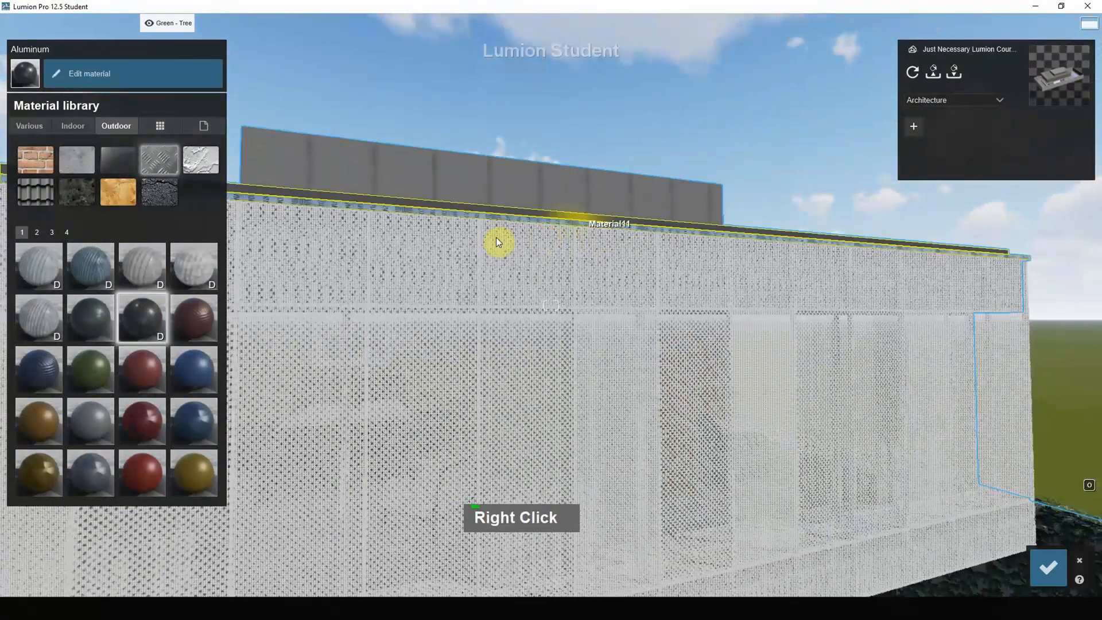
left_click(100, 422)
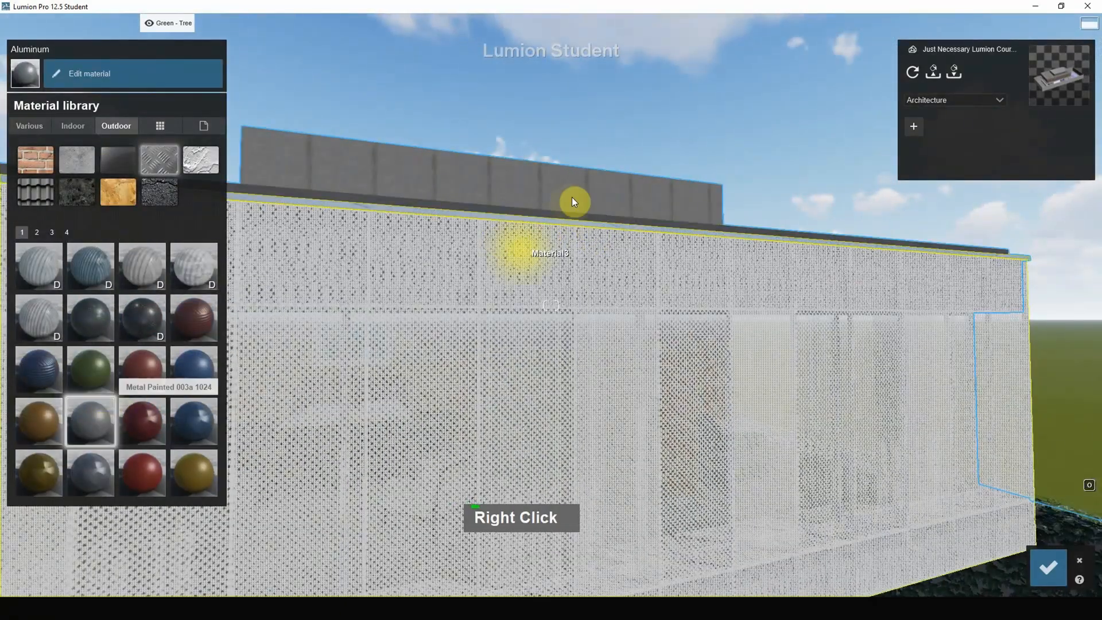
Tint the aluminum roof trim black with colorization 0.5 and set its reflectivity to 1.7.
left_click(544, 219)
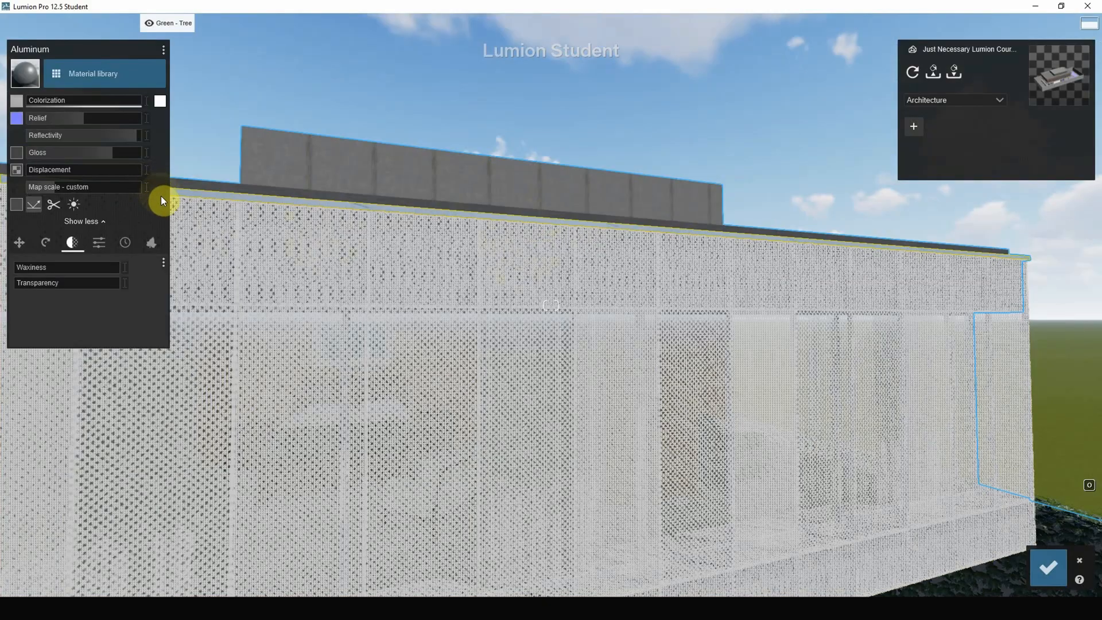
mouse_move(39, 102)
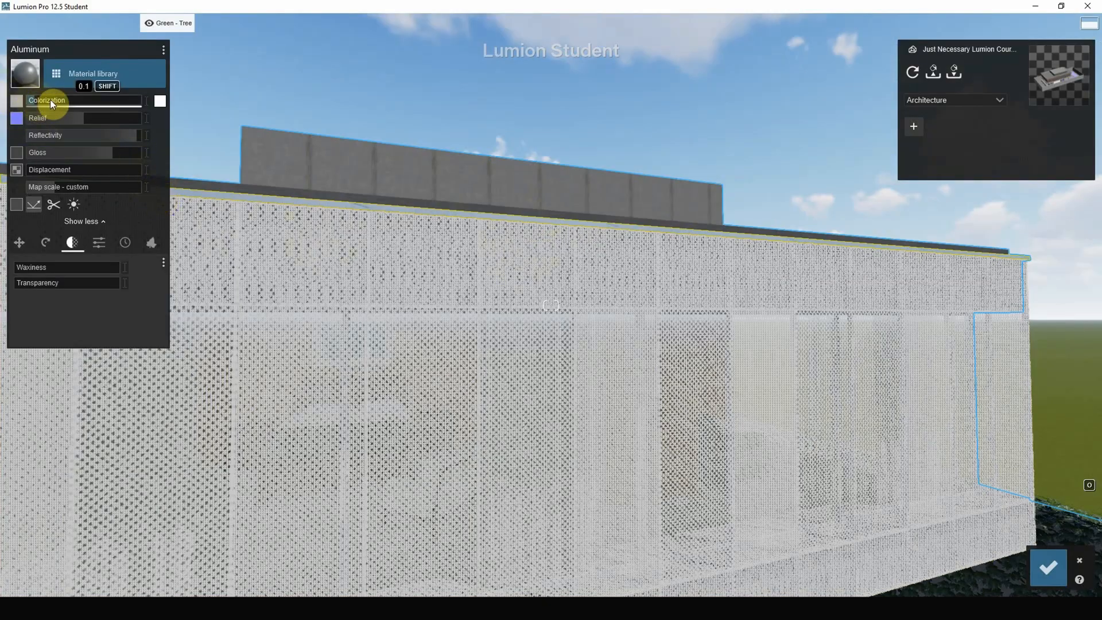
left_click(159, 101)
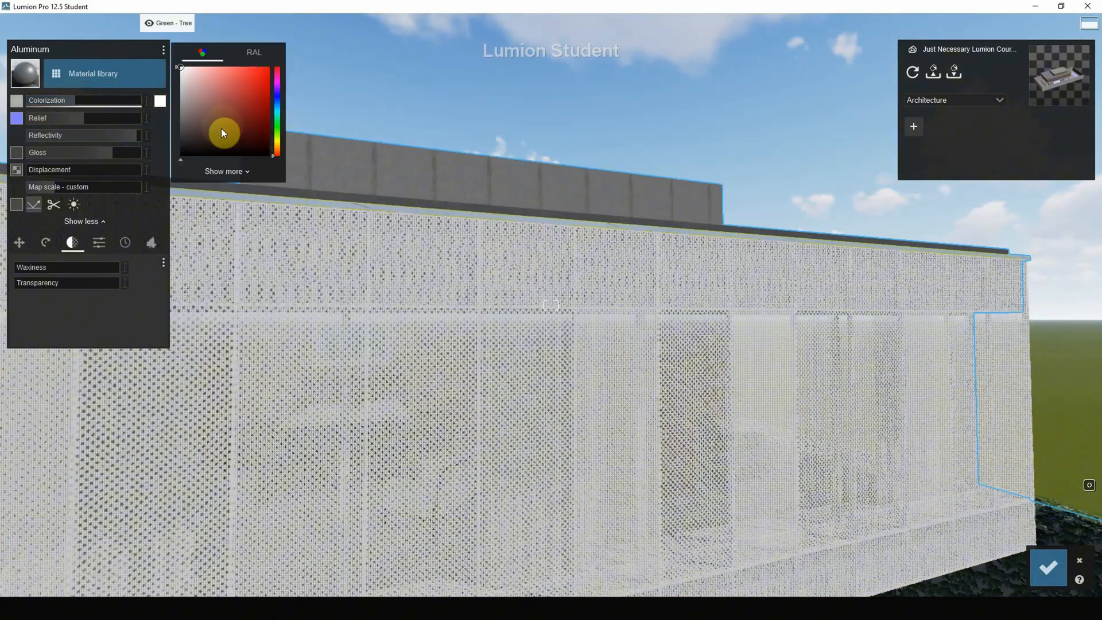
left_click_drag(222, 129, 153, 185)
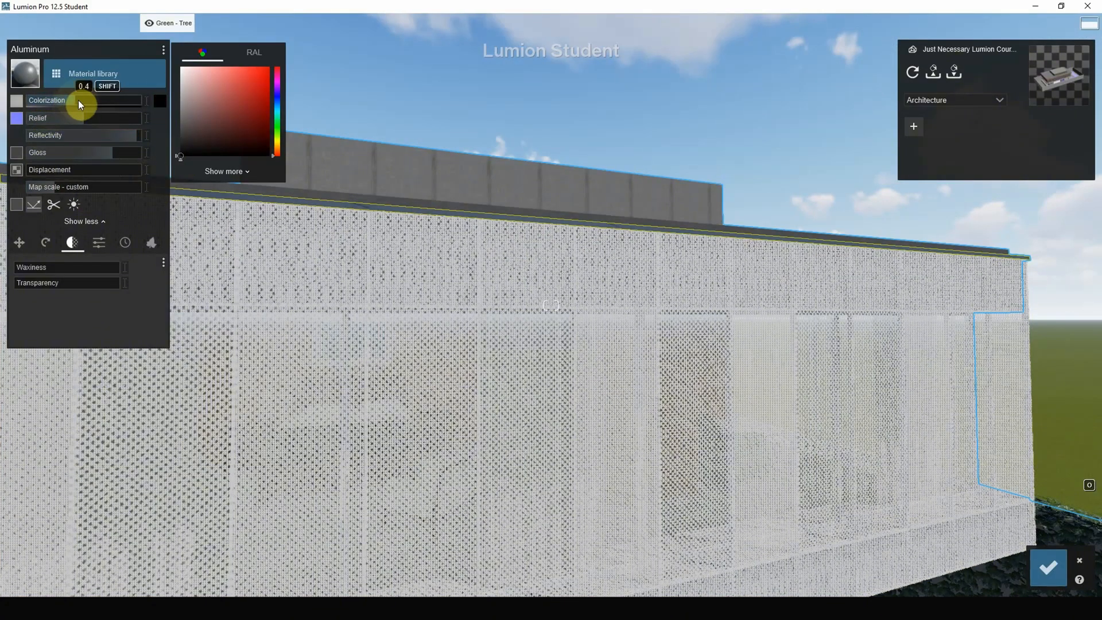
mouse_move(79, 101)
left_mouse_down()
mouse_move(117, 105)
mouse_move(50, 102)
mouse_move(88, 101)
left_mouse_up()
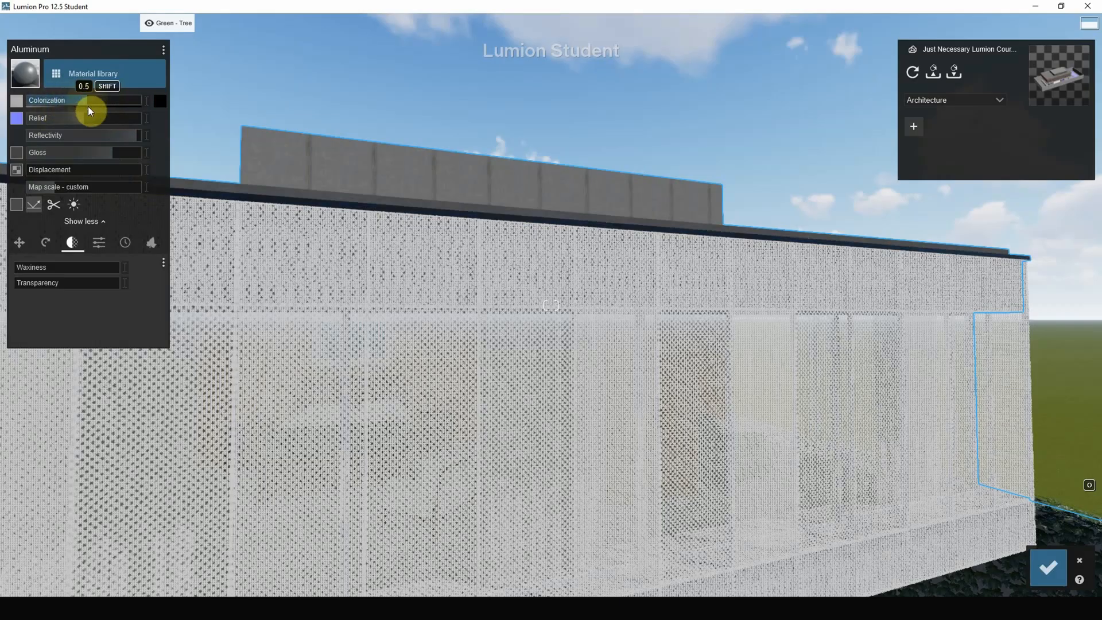
left_click_drag(90, 132, 123, 132)
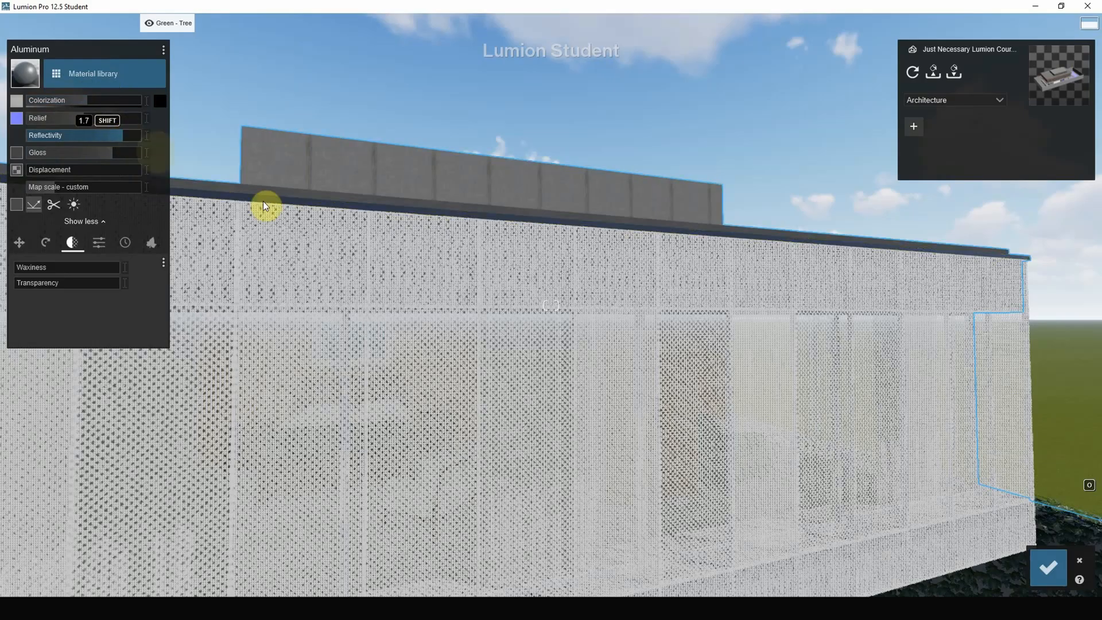
Apply the Metal Painted 002 1024 outdoor metal to the upper band of the roof edge, above the black aluminum trim.
left_click(312, 195)
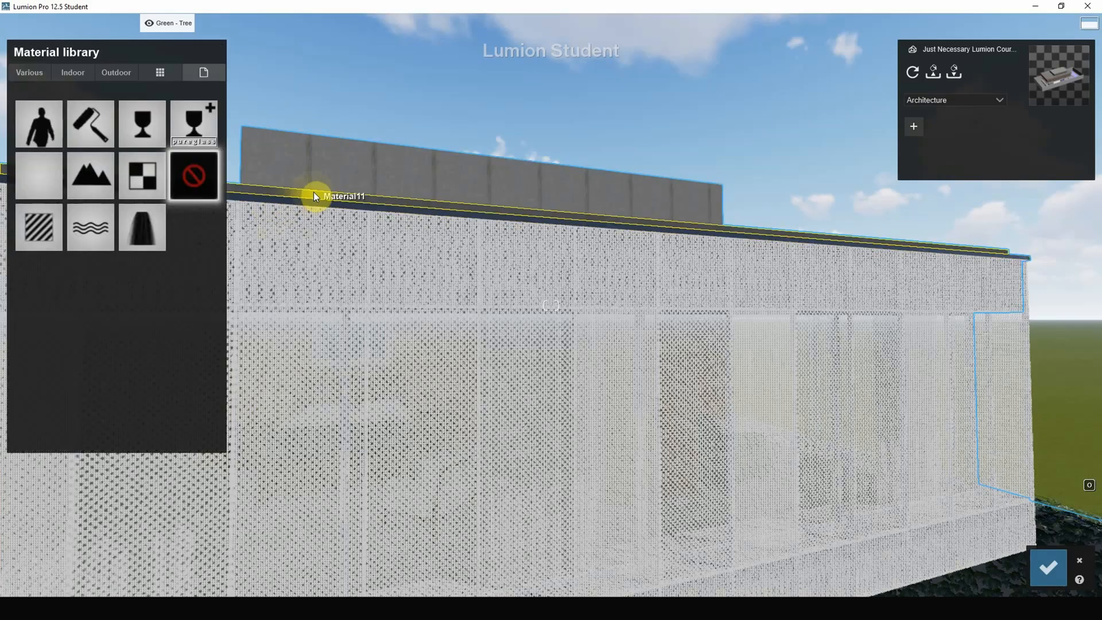
left_click(121, 71)
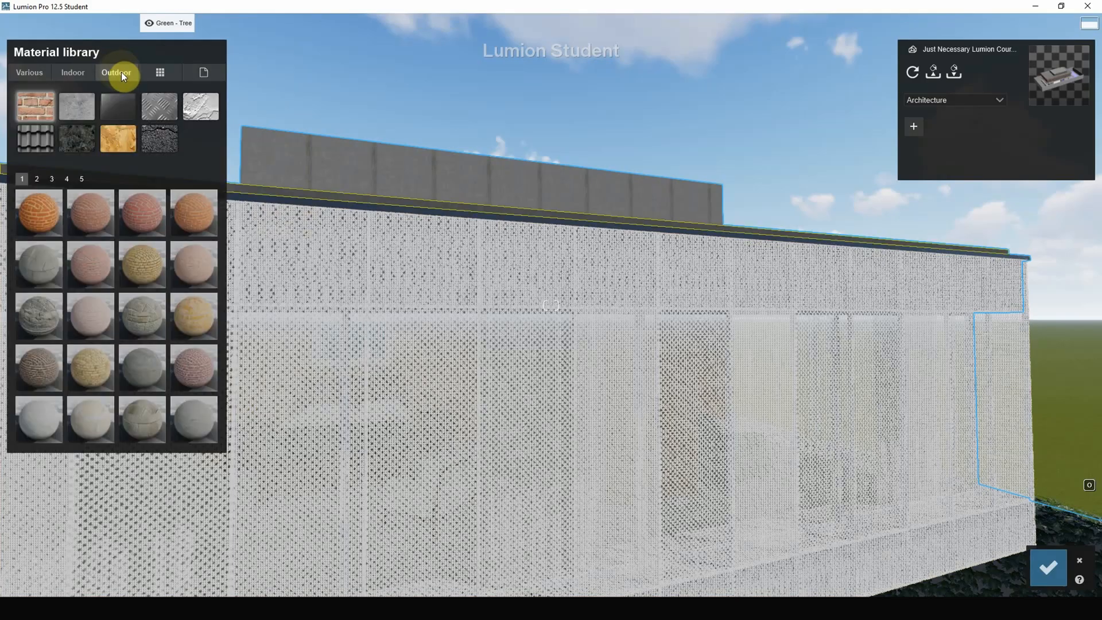
left_click(91, 367)
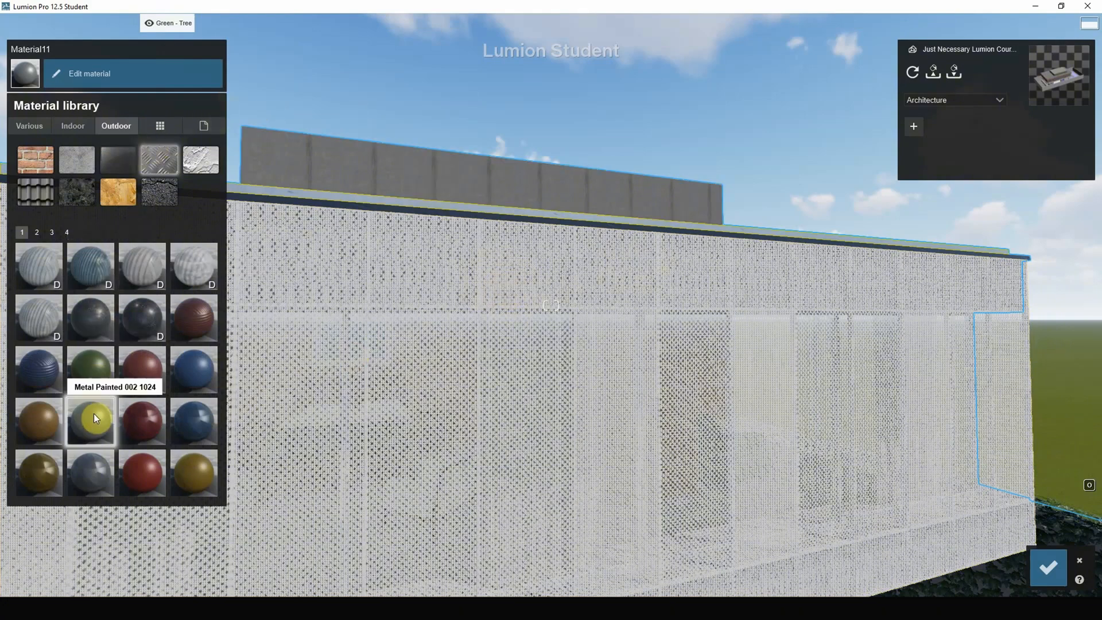
left_click(583, 217)
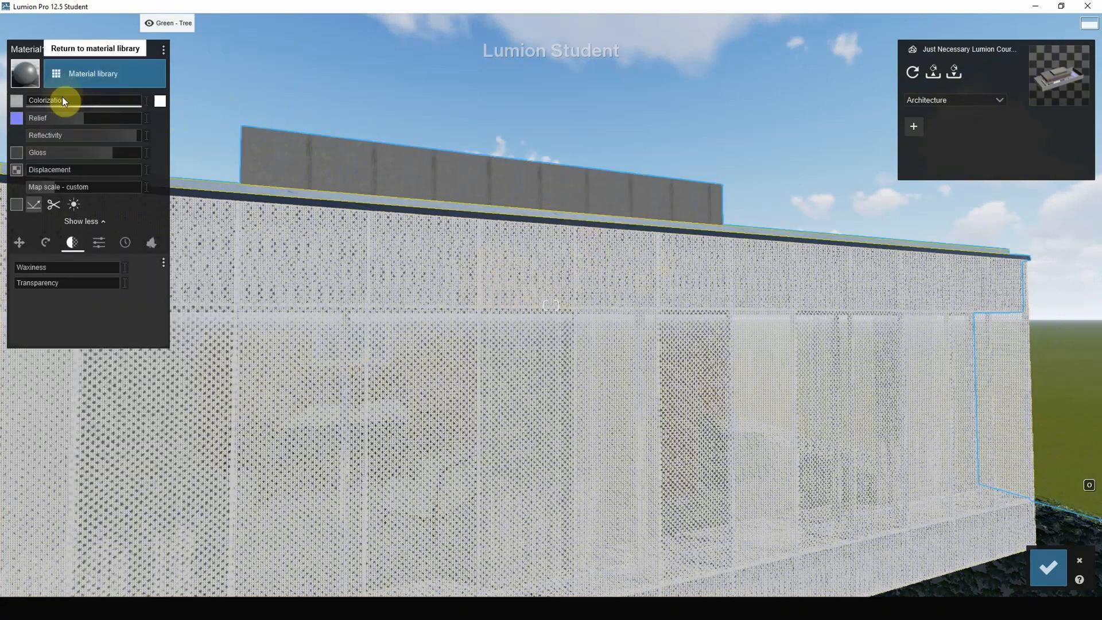
Tint the upper roof edge band near-black, raise its relief to most of the range and set its reflectivity to 1.4.
left_click(159, 101)
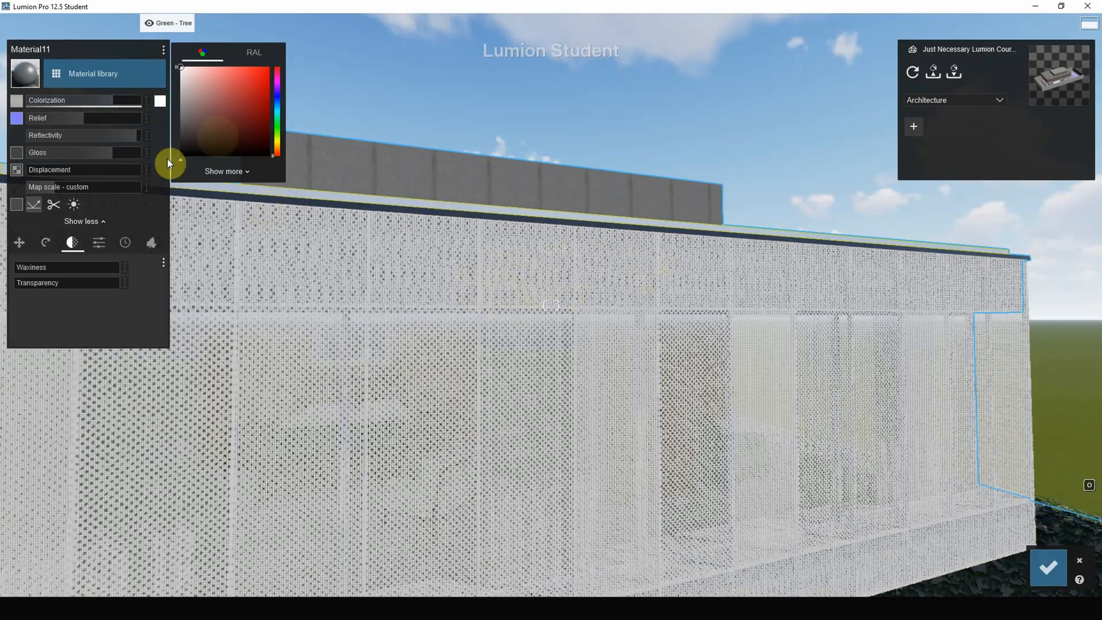
left_click(180, 142)
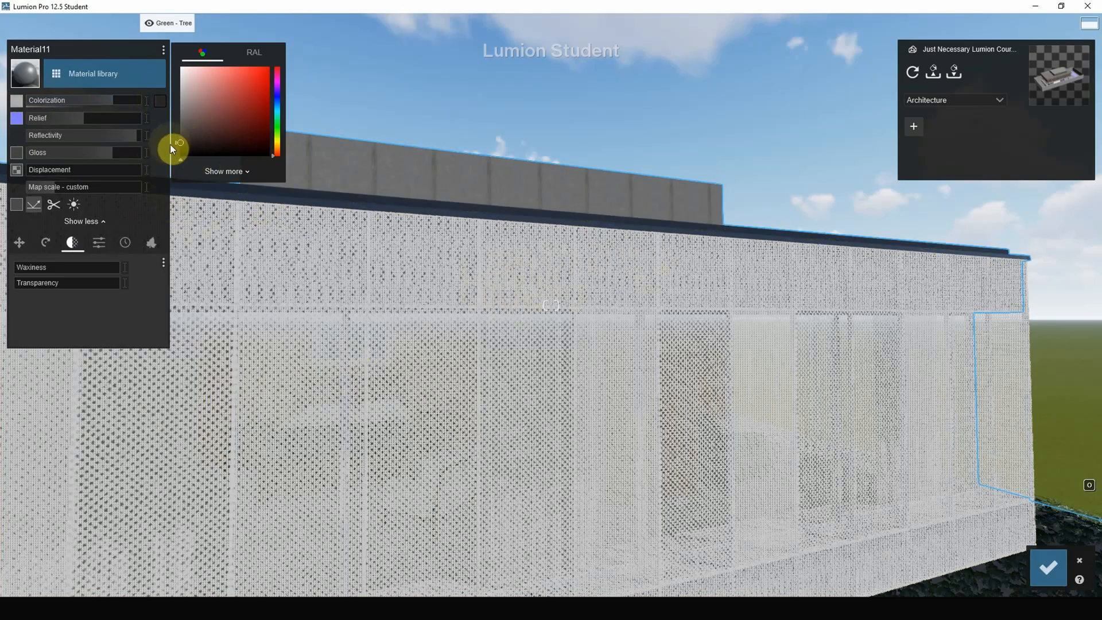
left_click_drag(68, 118, 116, 122)
mouse_move(116, 135)
left_mouse_down()
mouse_move(74, 136)
mouse_move(114, 137)
mouse_move(99, 137)
mouse_move(111, 151)
left_mouse_up()
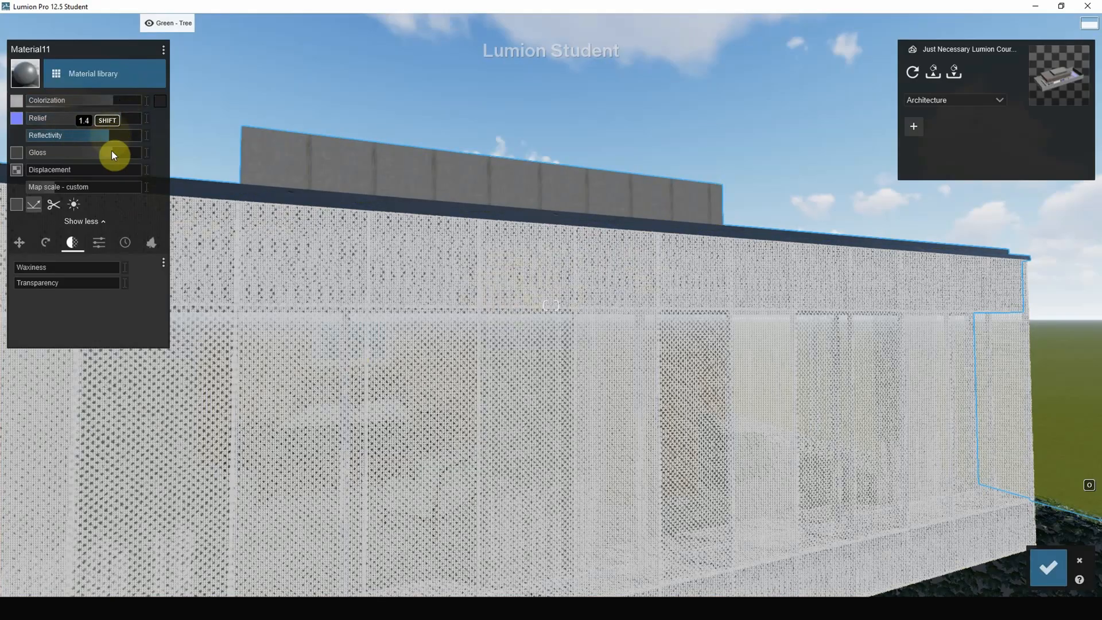
Apply the Metal Painted 002 1024 outdoor metal to the vertical frame posts behind the perforated upper-floor facade.
right_click(541, 450)
scroll(580, 402, "up", 11)
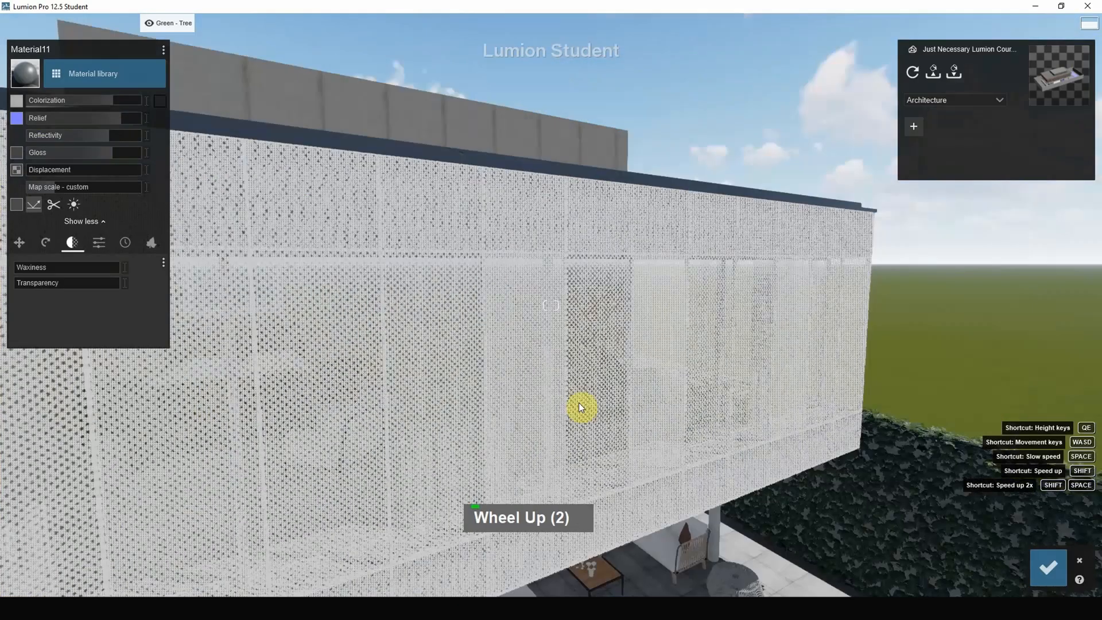
scroll(574, 371, "up", 9)
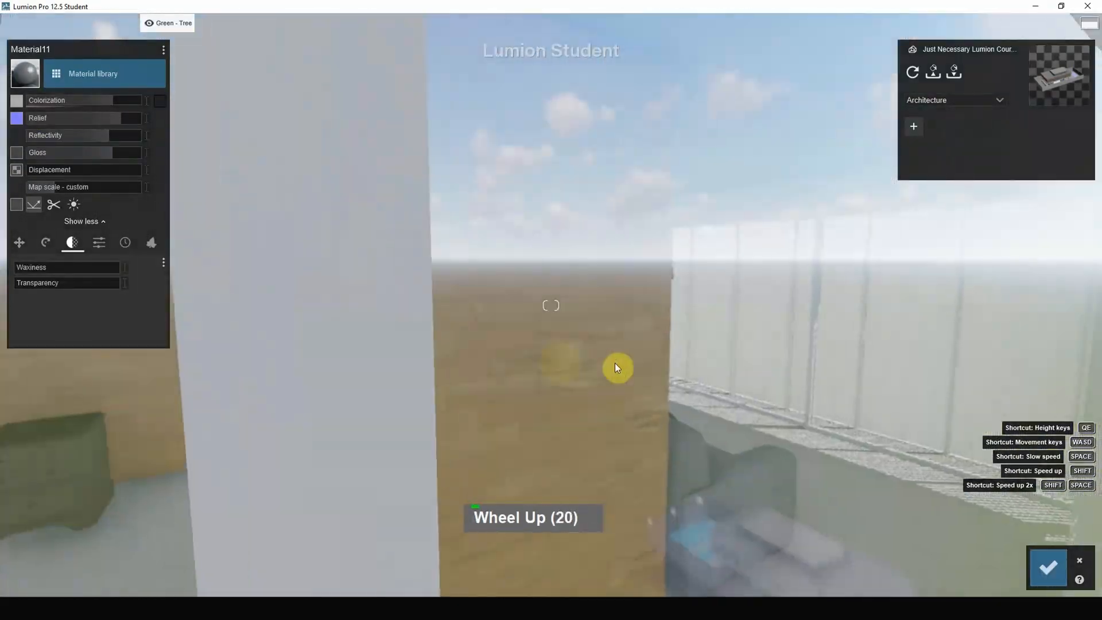
right_click(614, 368)
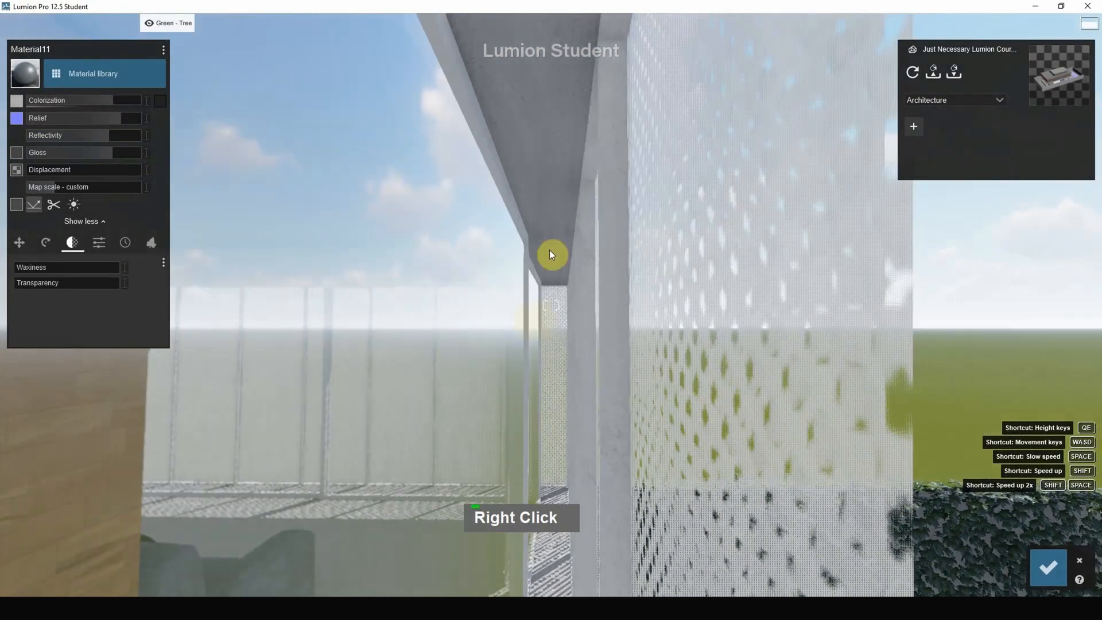
left_click(608, 159)
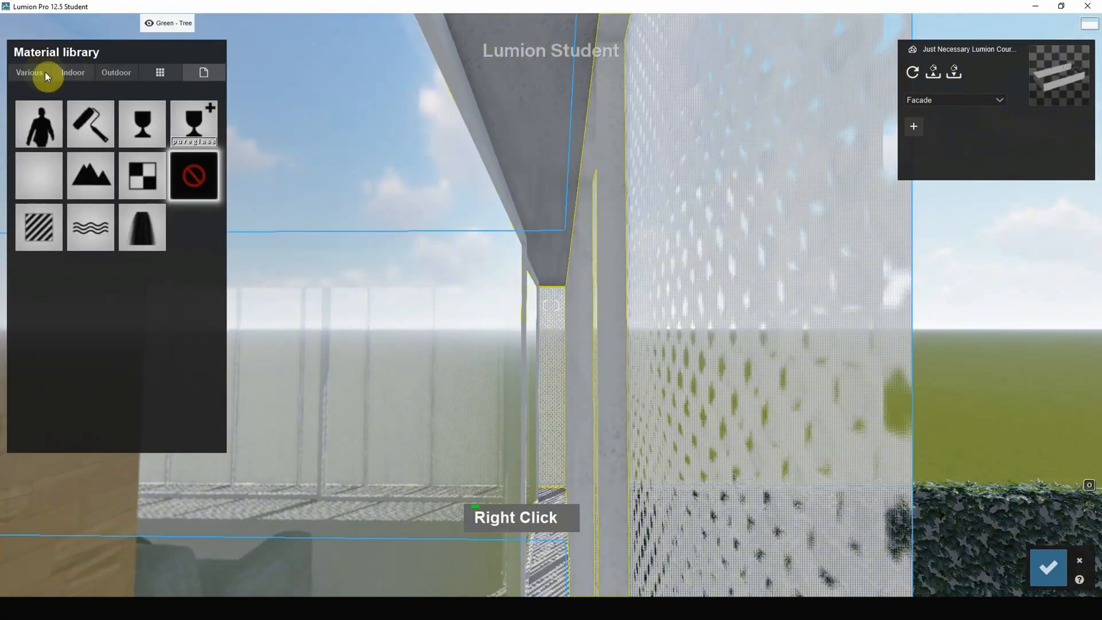
left_click(120, 72)
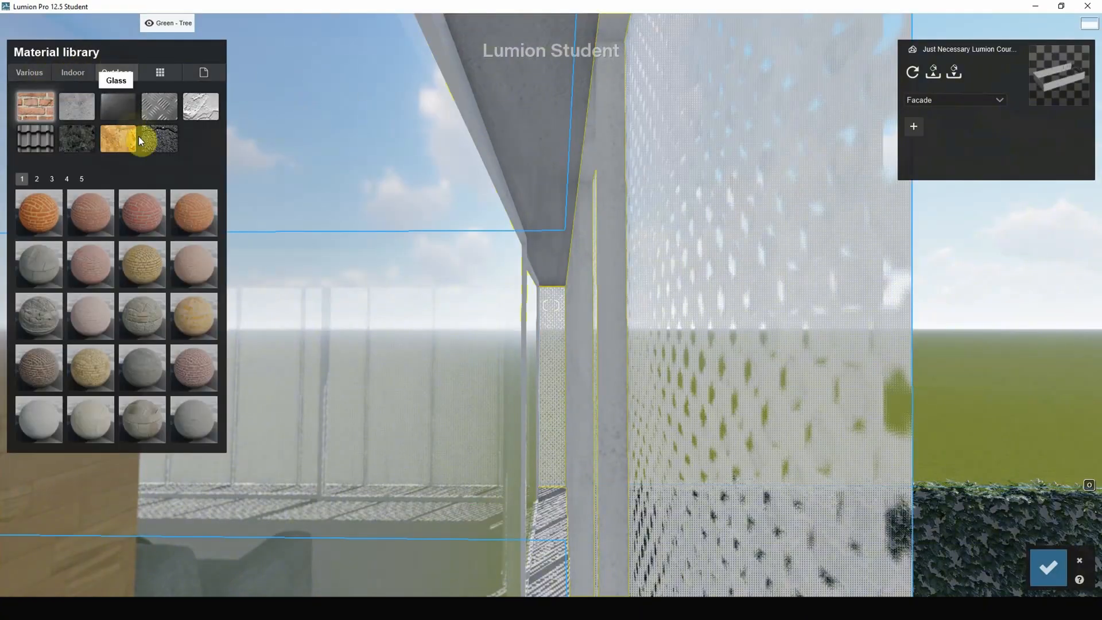
left_click(161, 106)
left_click(84, 375)
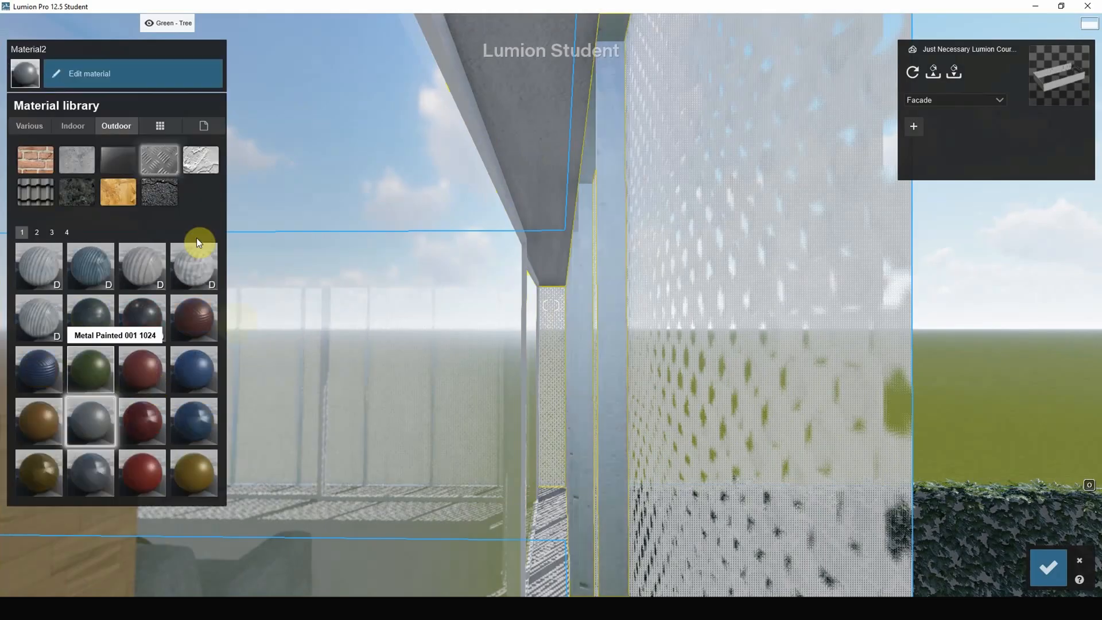
left_click(618, 361)
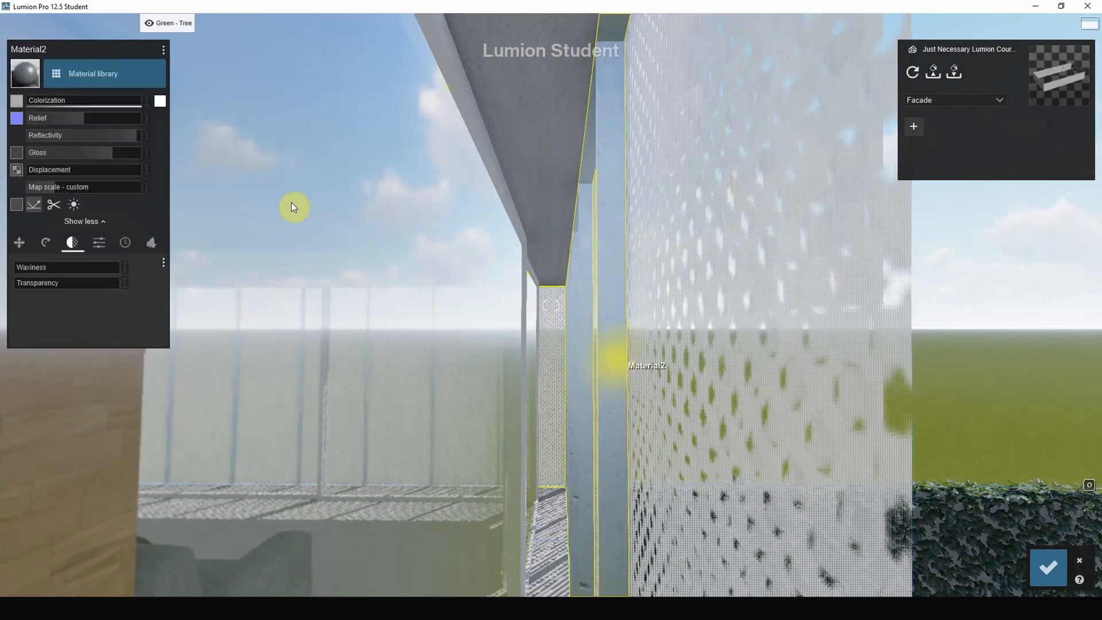
Colorize the facade frame posts fully white, set reflectivity to 1.6, and lower their relief and gloss.
left_click_drag(94, 102, 187, 104)
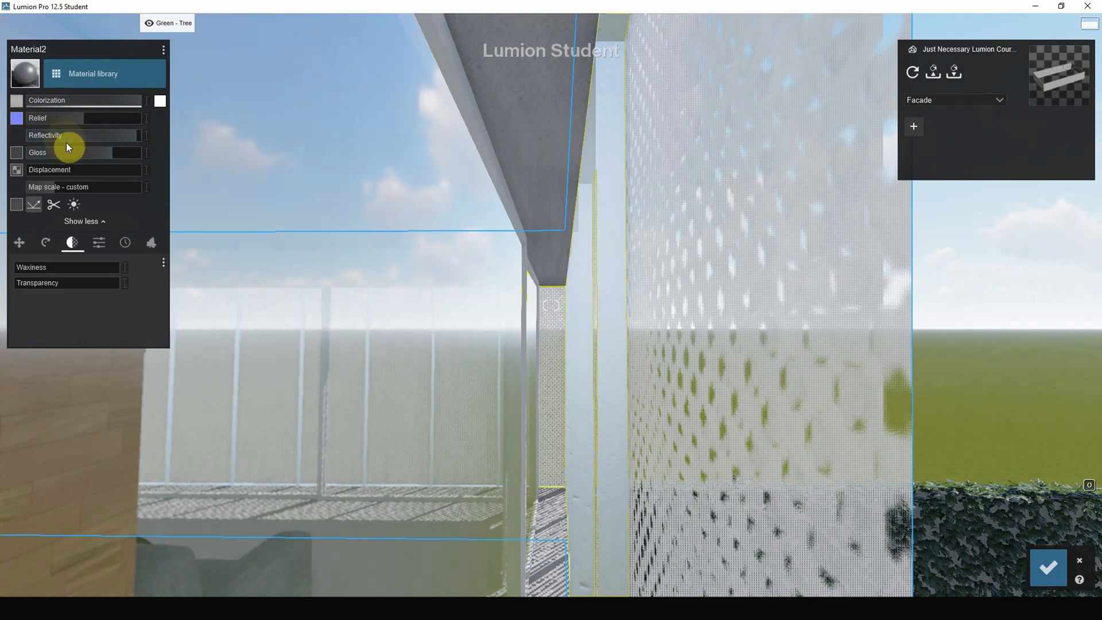
left_click(98, 134)
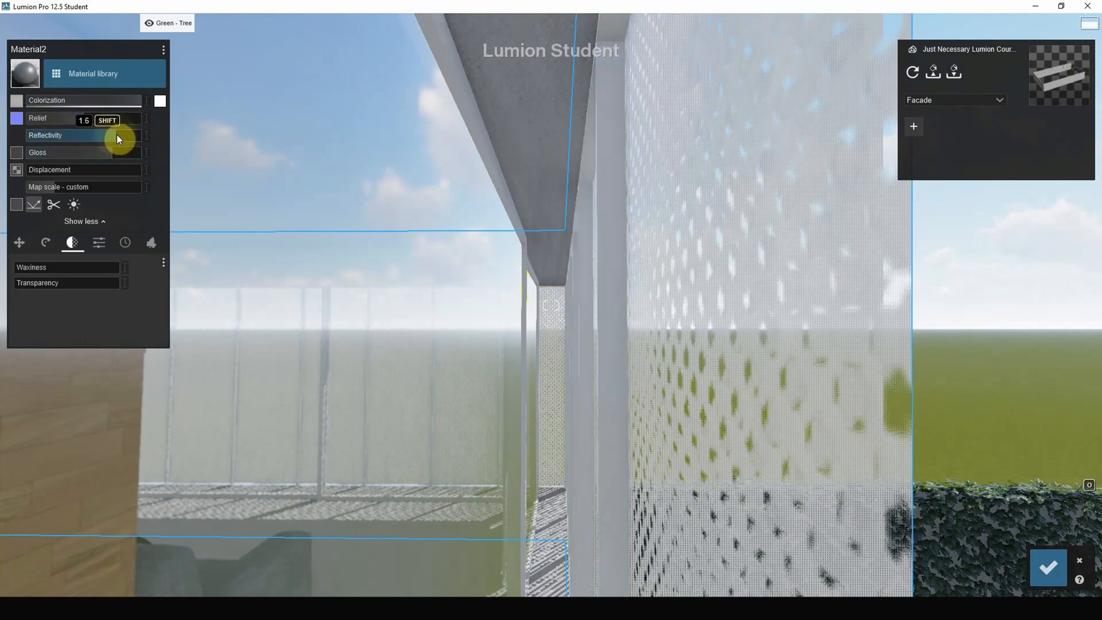
left_click_drag(73, 119, 61, 118)
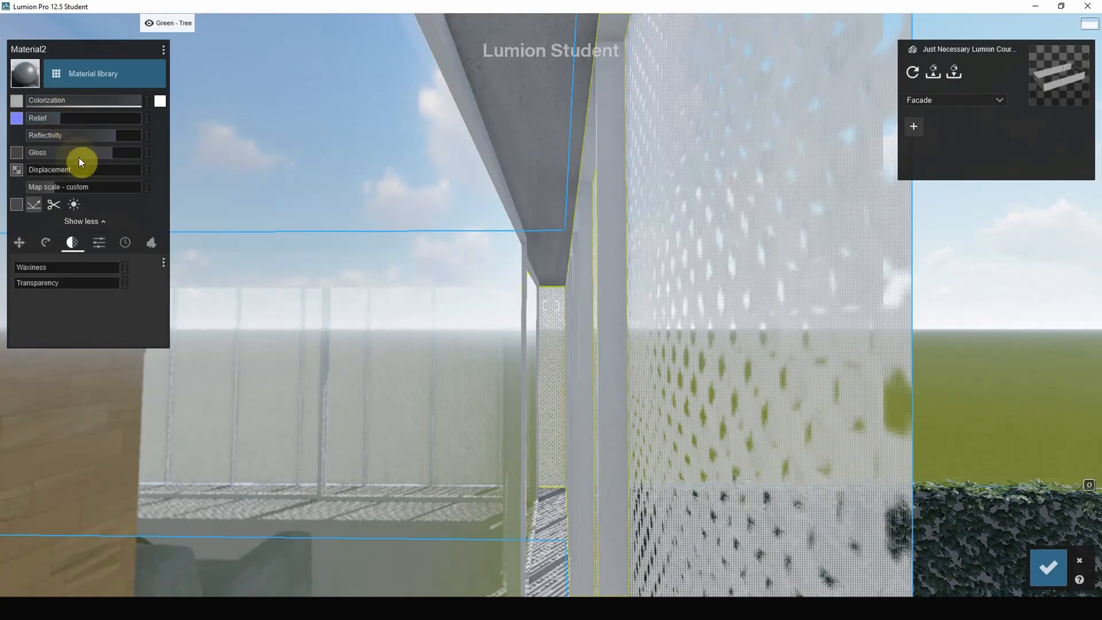
left_click_drag(78, 157, 70, 152)
Apply the Landscape material to the gravel strip between the pool and the ivy wall, and save the material changes.
right_click_drag(556, 192, 714, 218)
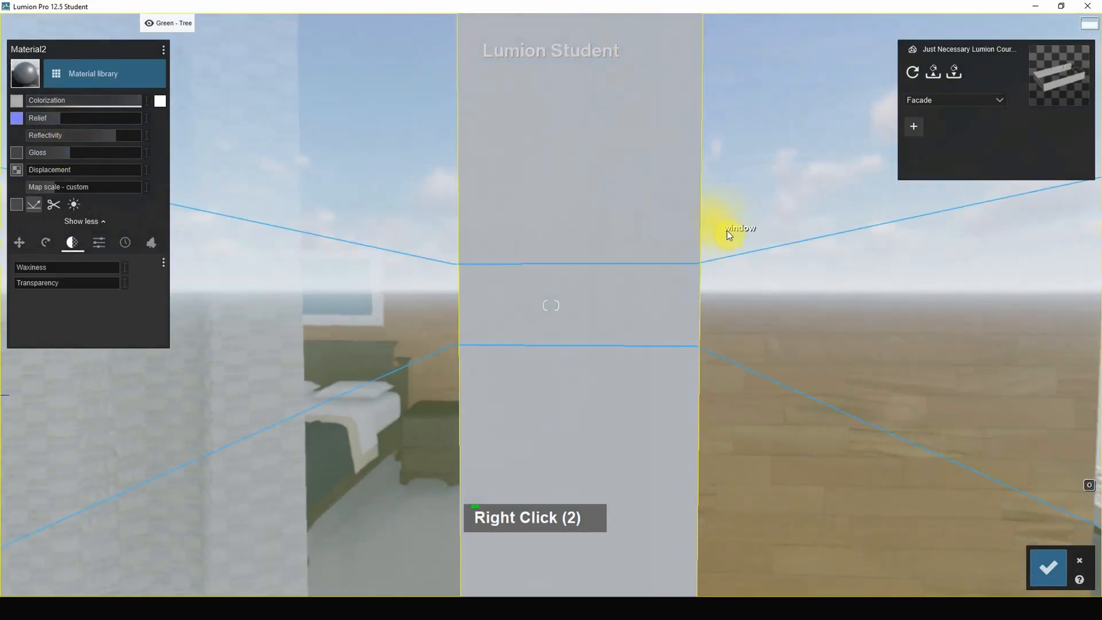
right_click_drag(1017, 311, 918, 309)
scroll(918, 308, "down", 4)
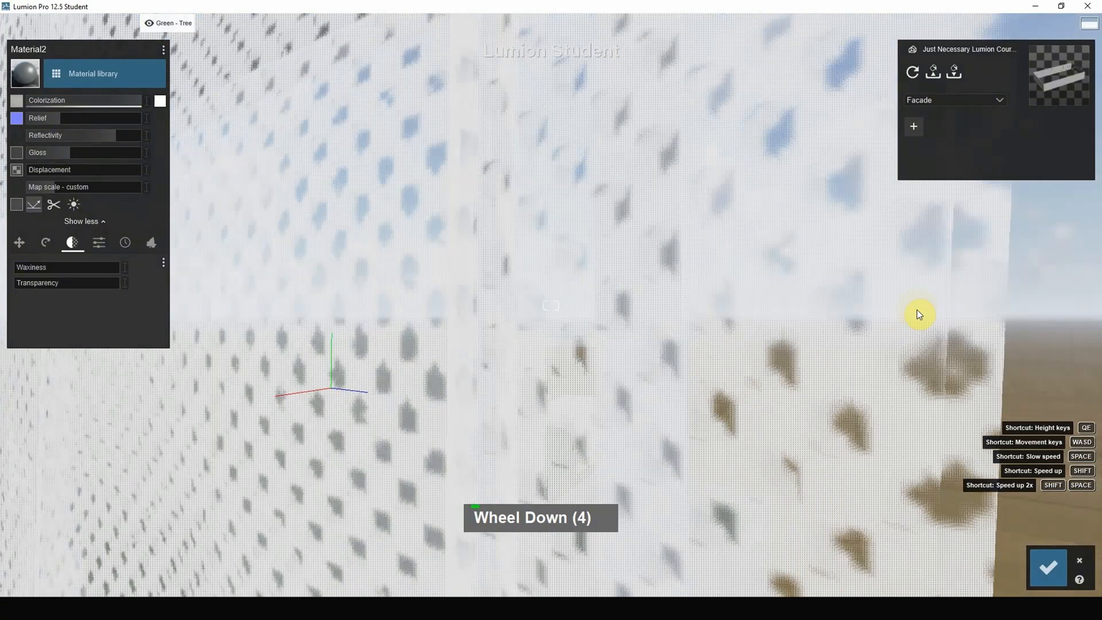
scroll(844, 303, "down", 17)
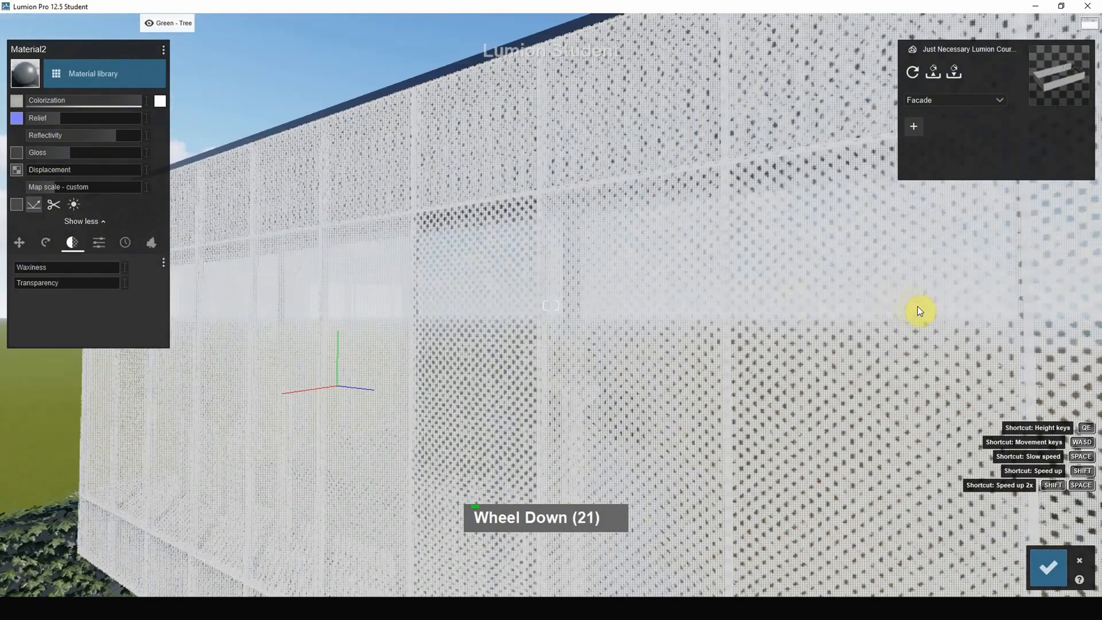
right_click_drag(917, 306, 782, 209)
scroll(621, 247, "up", 12)
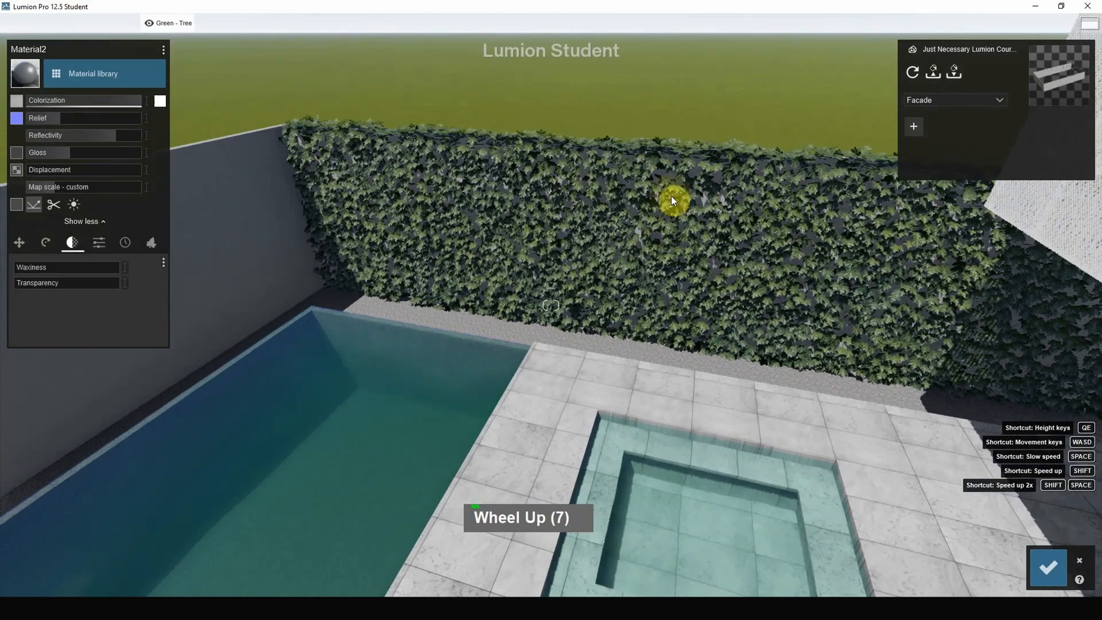
scroll(536, 296, "up", 2)
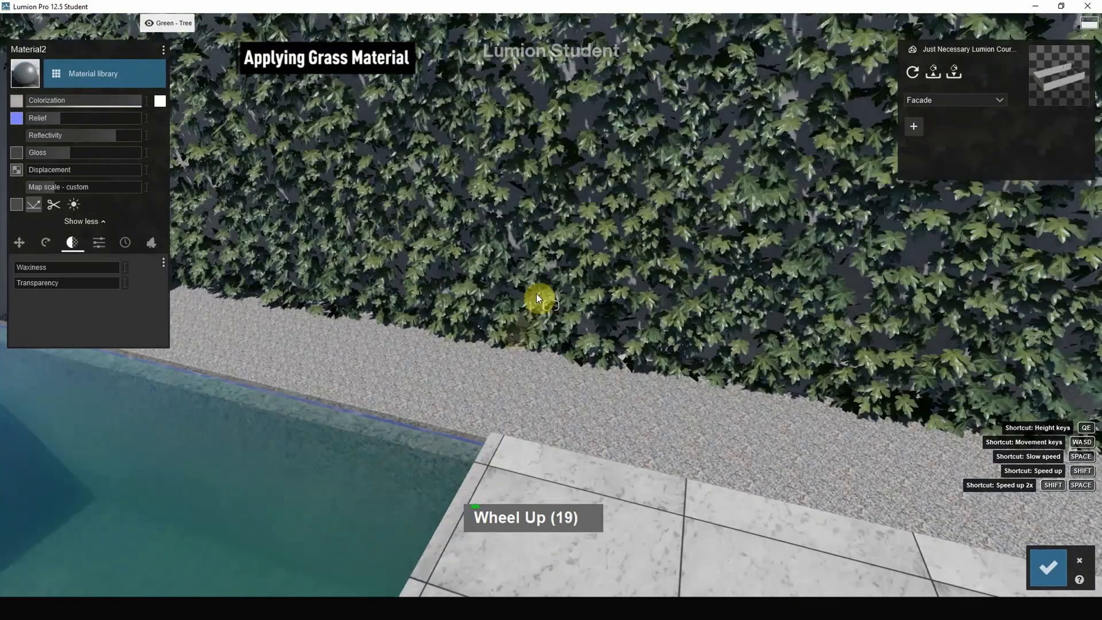
left_click(428, 390)
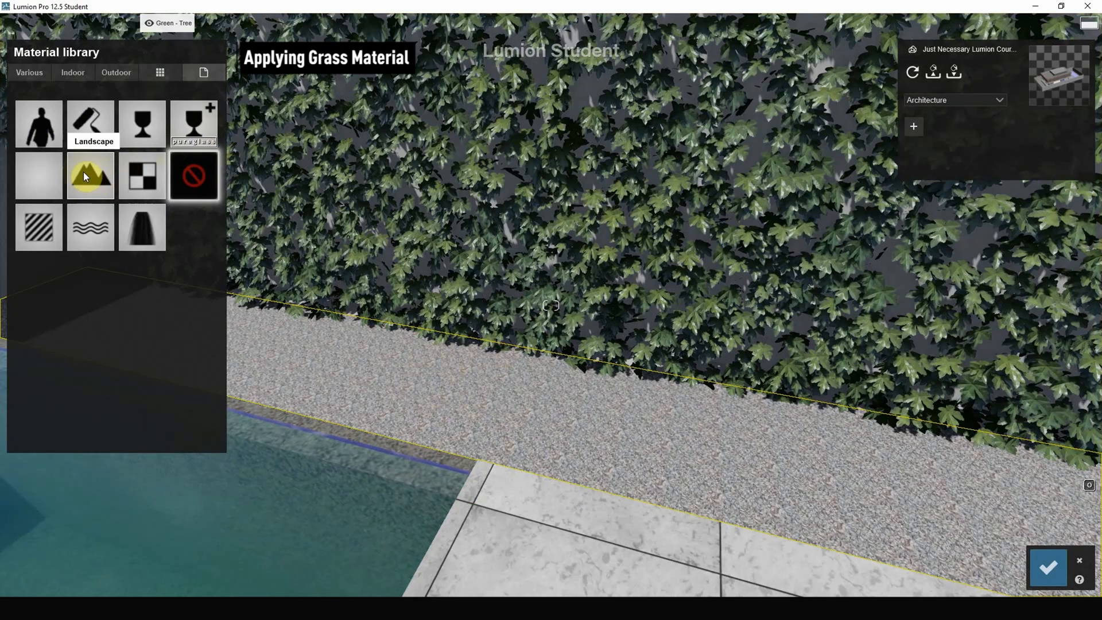
left_click(101, 178)
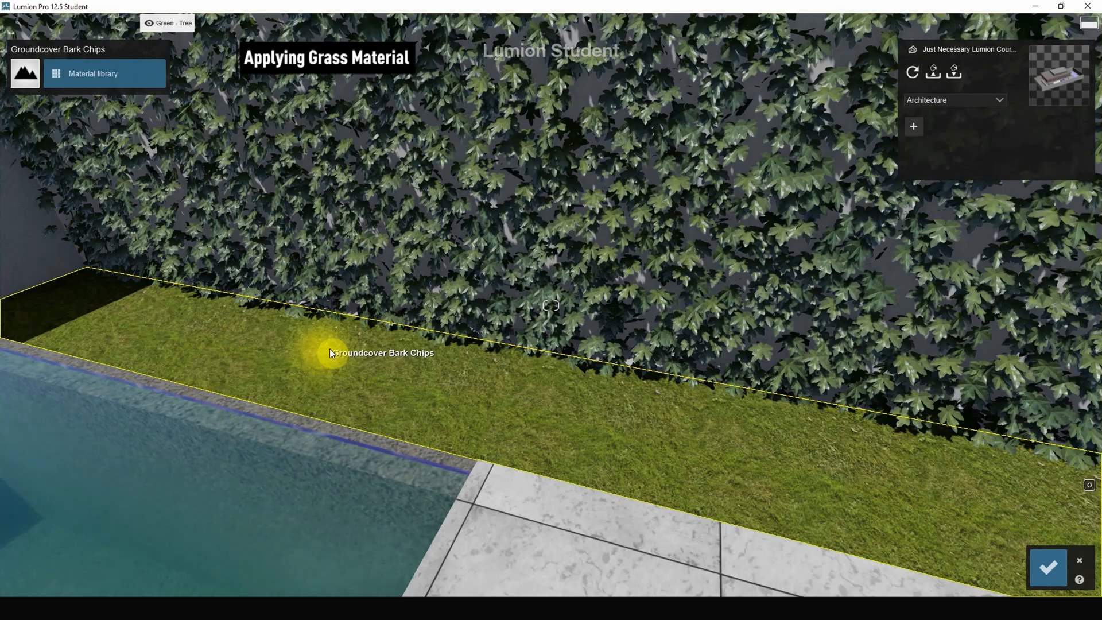
left_click(1046, 566)
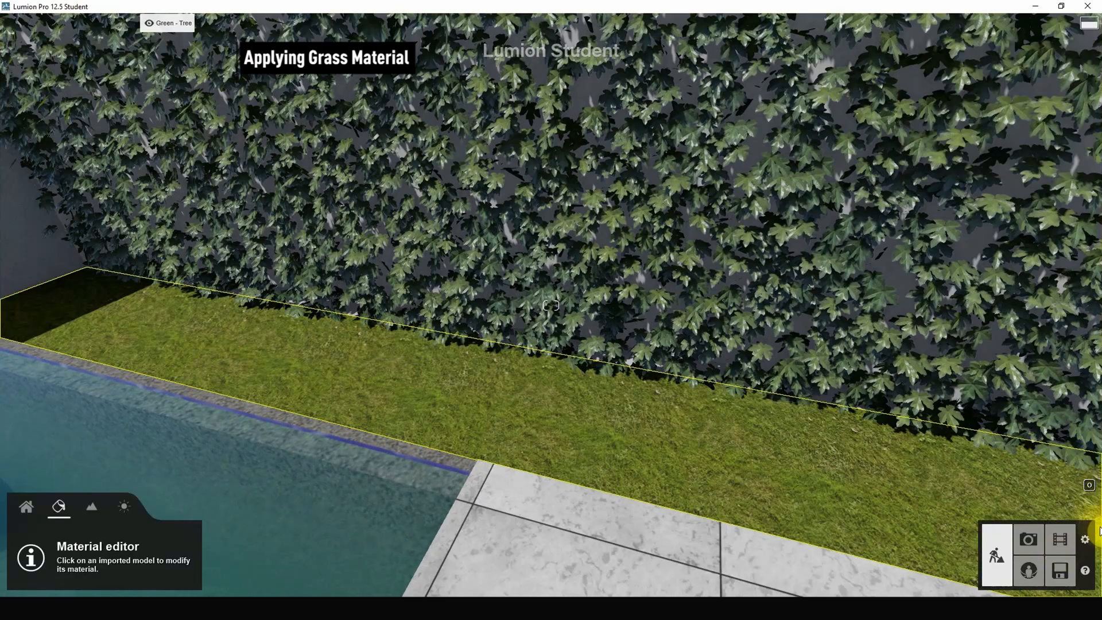
Turn on landscape grass, raise its size to about three quarters, increase its wildness and set its height to 2.5.
left_click(95, 507)
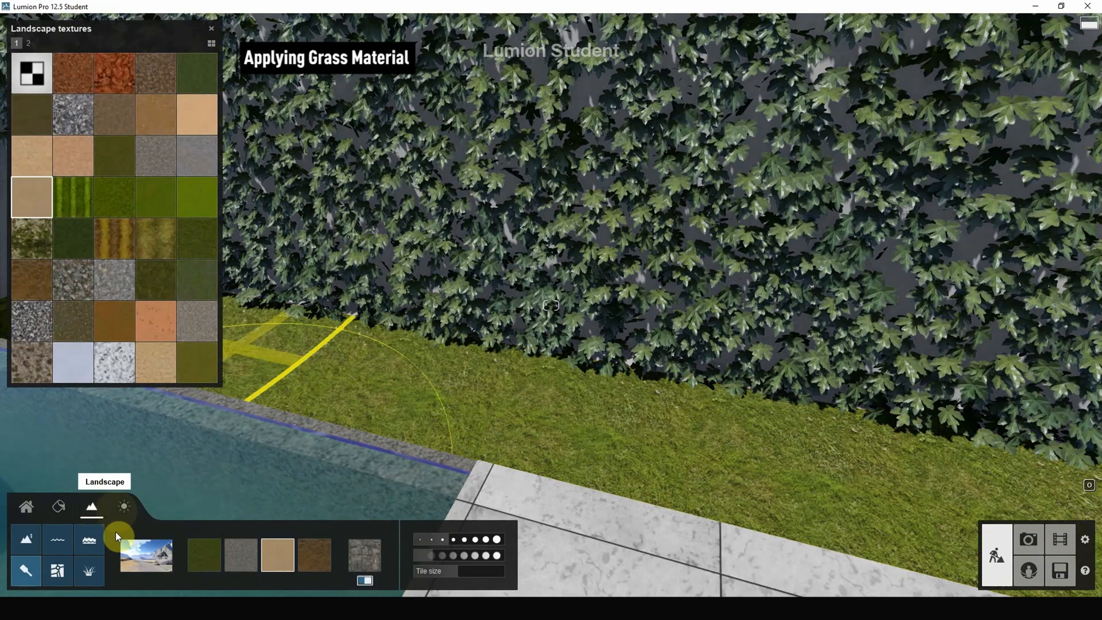
left_click(95, 570)
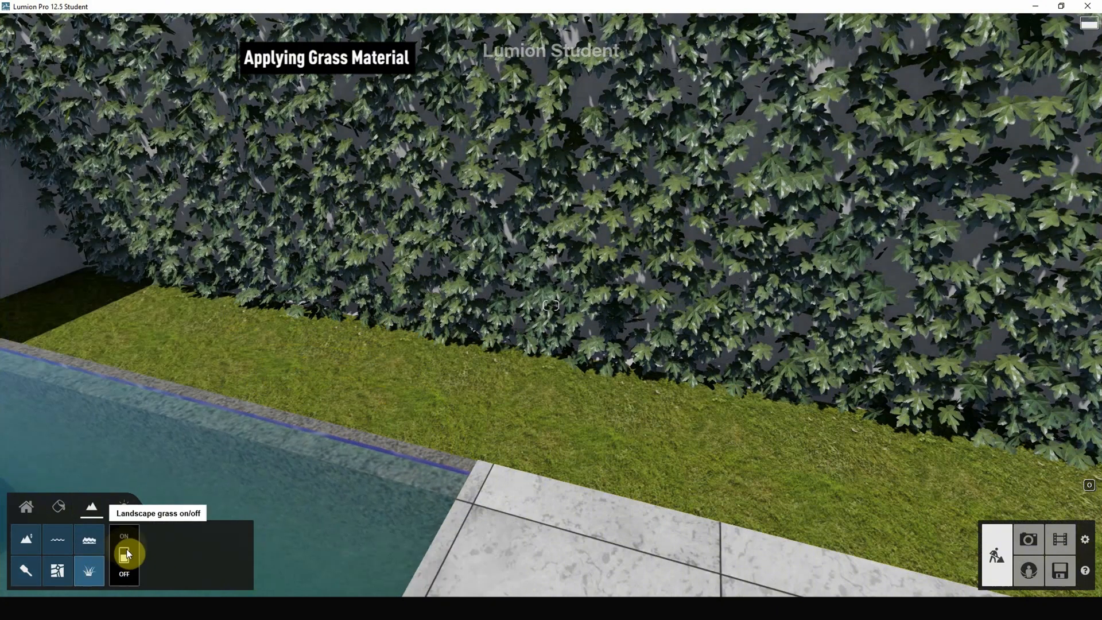
left_click(123, 556)
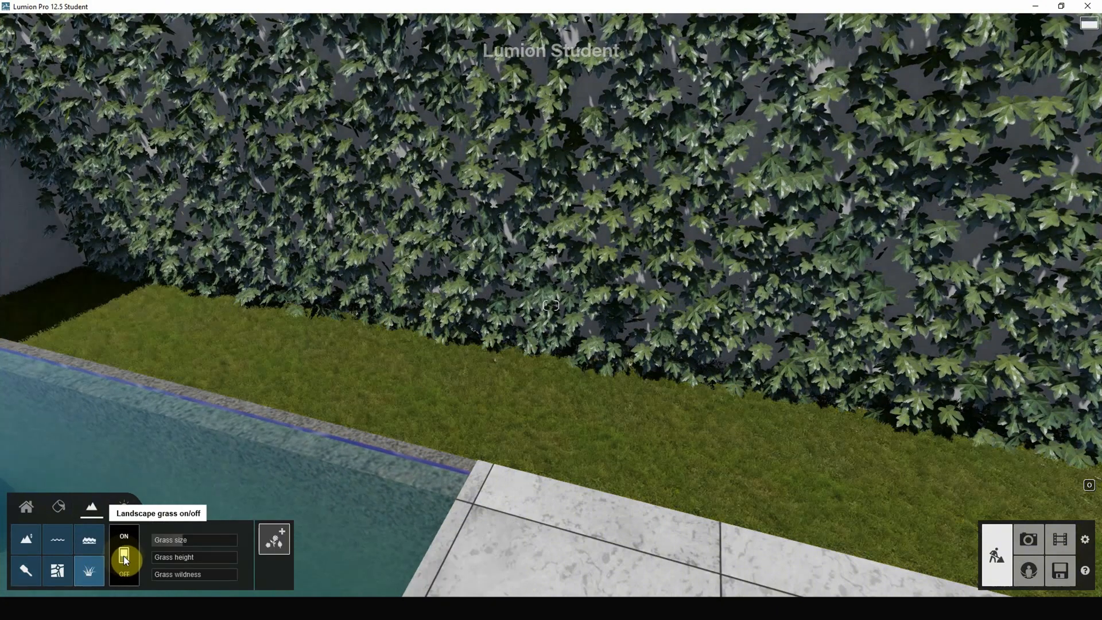
left_click_drag(194, 541, 267, 561)
left_click_drag(164, 577, 188, 574)
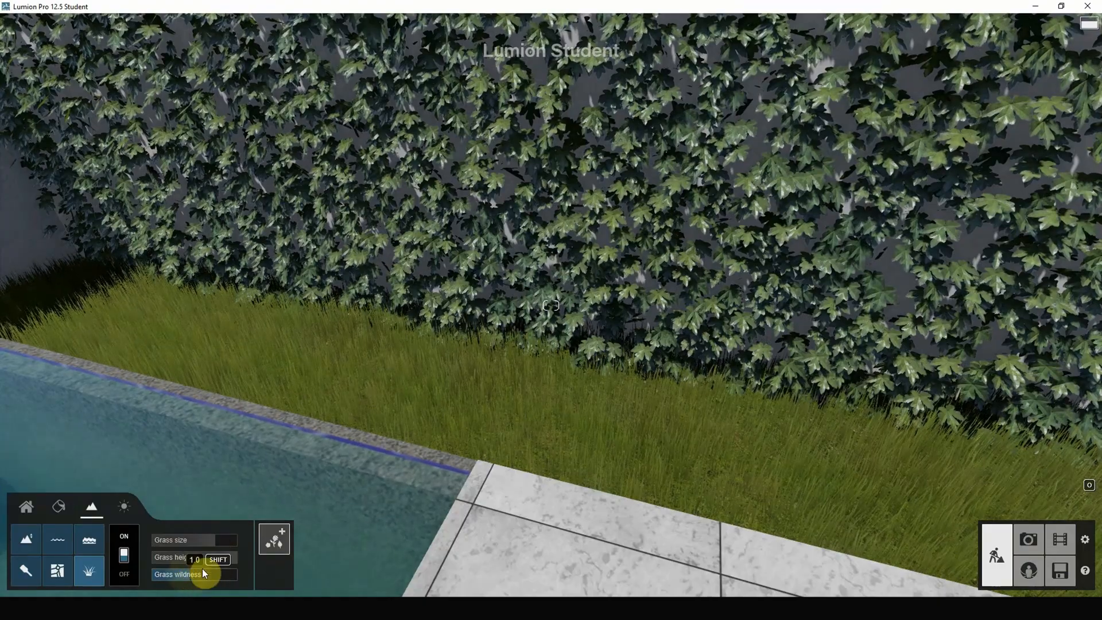
right_click_drag(470, 505, 202, 521)
scroll(683, 376, "down", 3)
left_click_drag(219, 558, 213, 559)
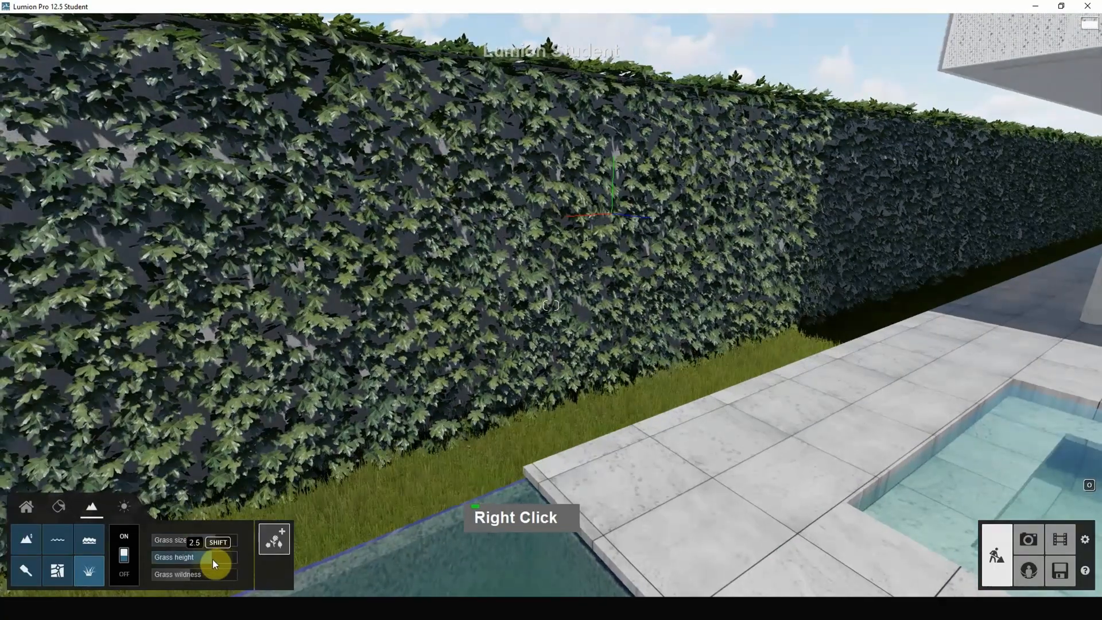
Examine the pool terrace, perforated facade and ivy walls of the finished model from several viewpoints, and open Photo mode.
scroll(591, 374, "down", 3)
right_click_drag(591, 374, 832, 362)
right_click_drag(551, 305, 660, 281)
right_click_drag(561, 345, 873, 204)
right_click_drag(551, 305, 609, 424)
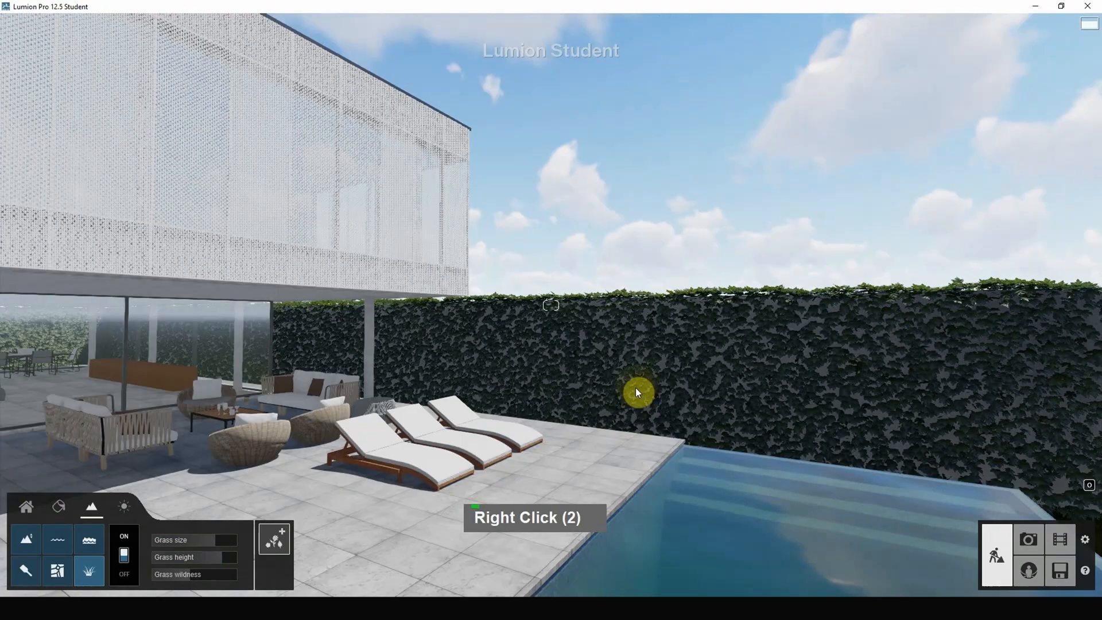
right_click_drag(629, 389, 443, 382)
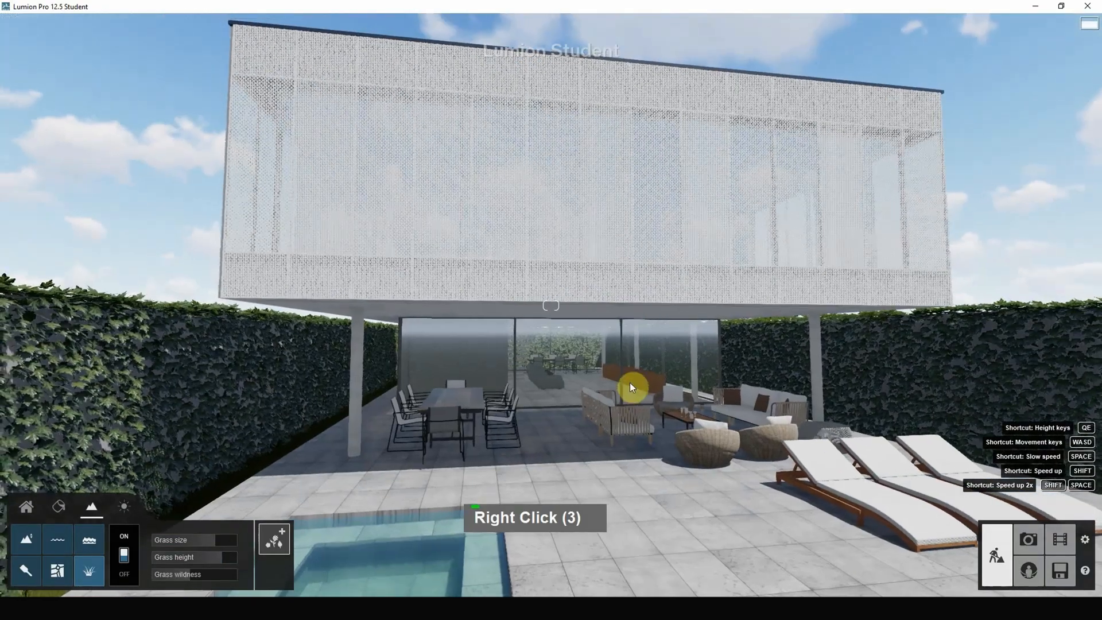
right_click_drag(707, 324, 669, 361)
scroll(591, 344, "down", 3)
scroll(590, 342, "down", 2)
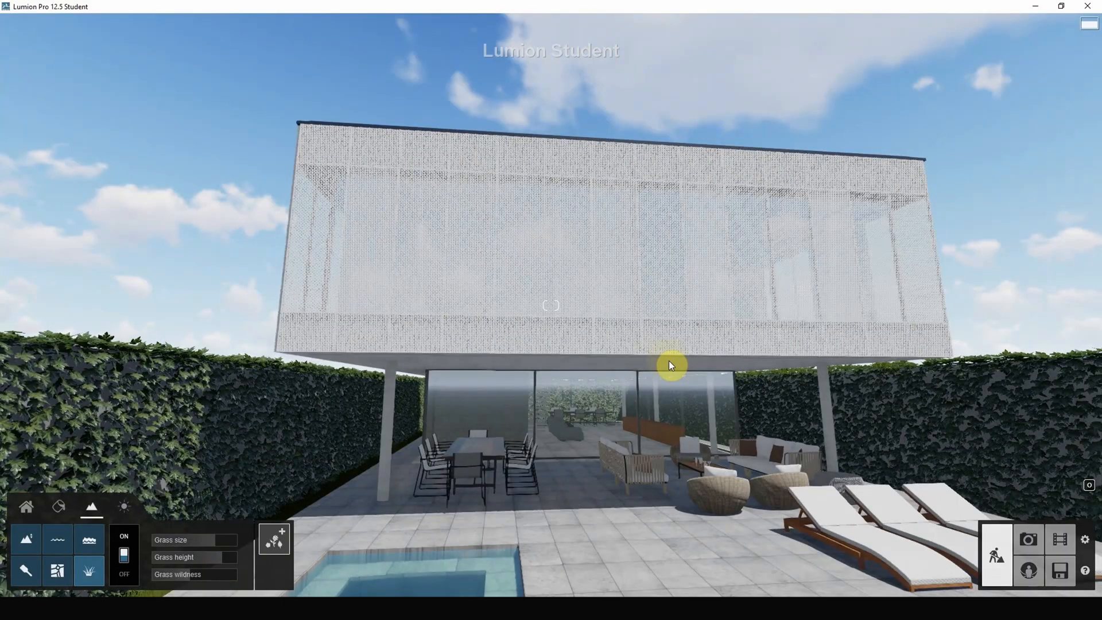
right_click_drag(1052, 275, 917, 264)
mouse_move(716, 332)
right_mouse_down()
mouse_move(832, 299)
mouse_move(718, 328)
right_mouse_up()
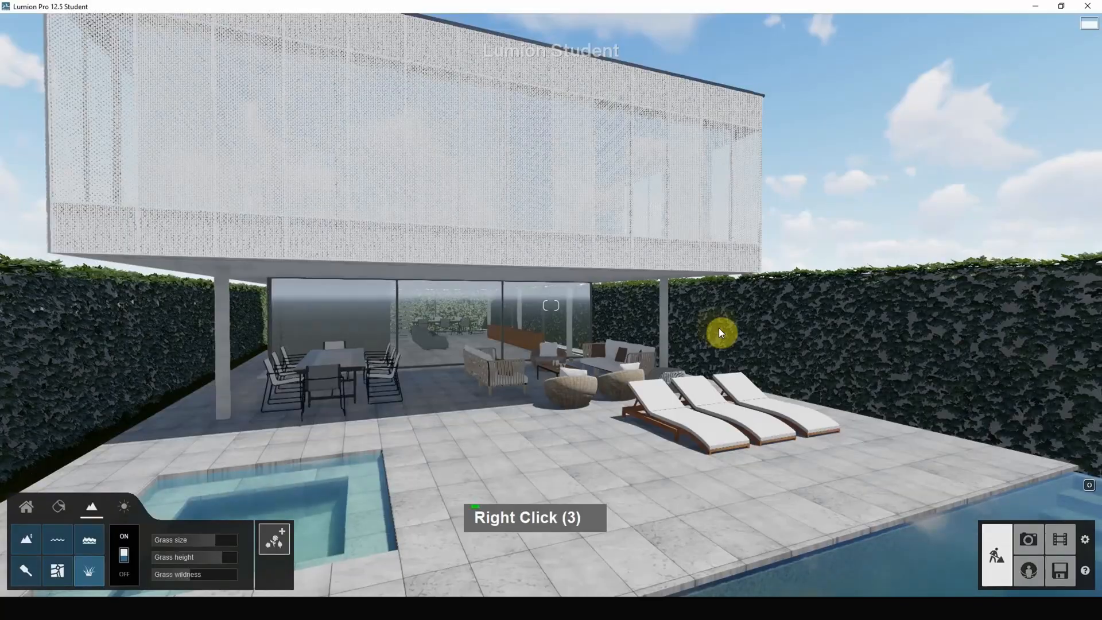
left_click(1032, 538)
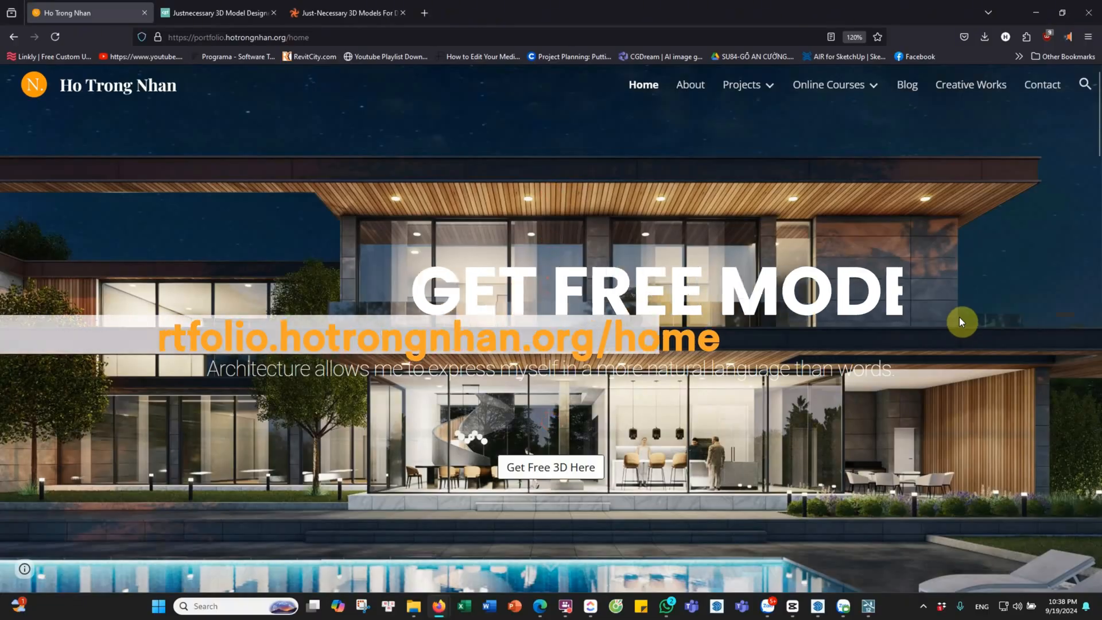
scroll(959, 317, "down", 5)
scroll(959, 312, "down", 4)
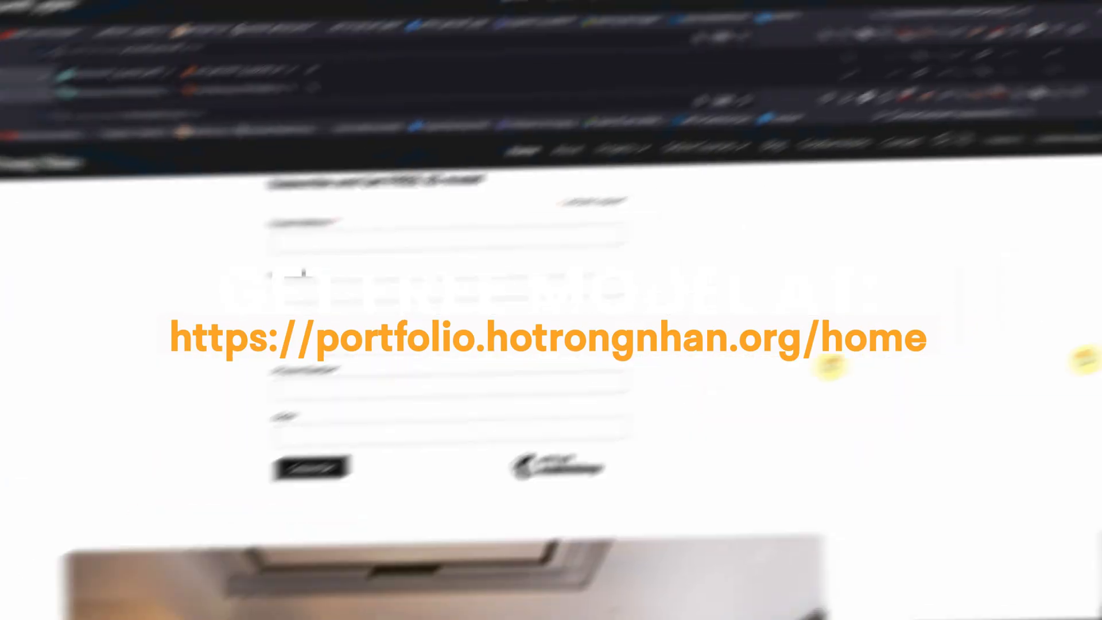
scroll(631, 345, "down", 10)
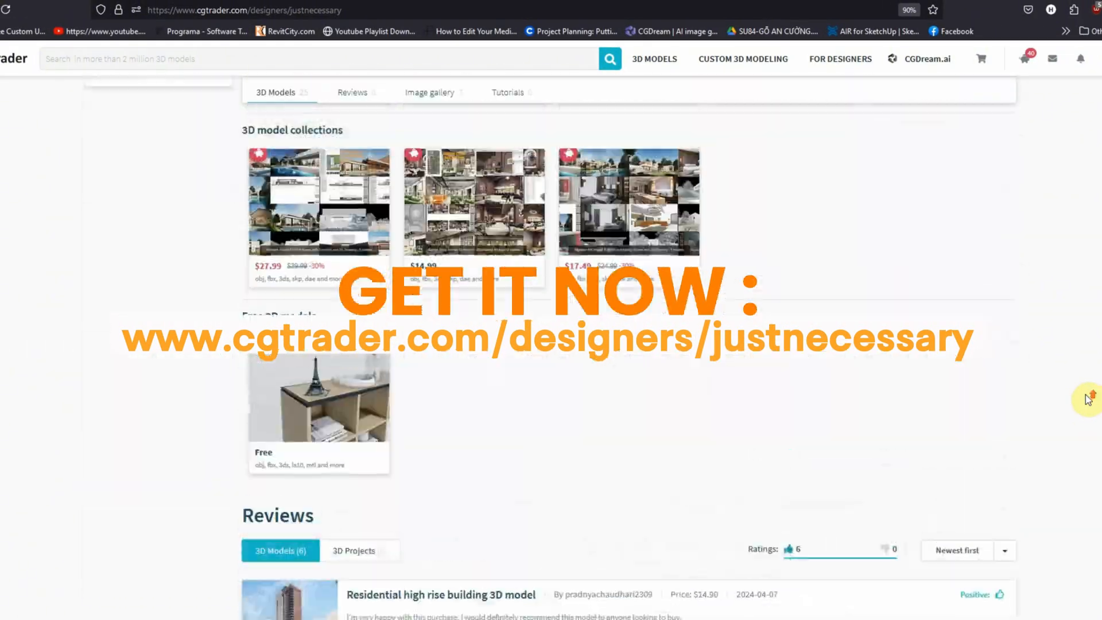